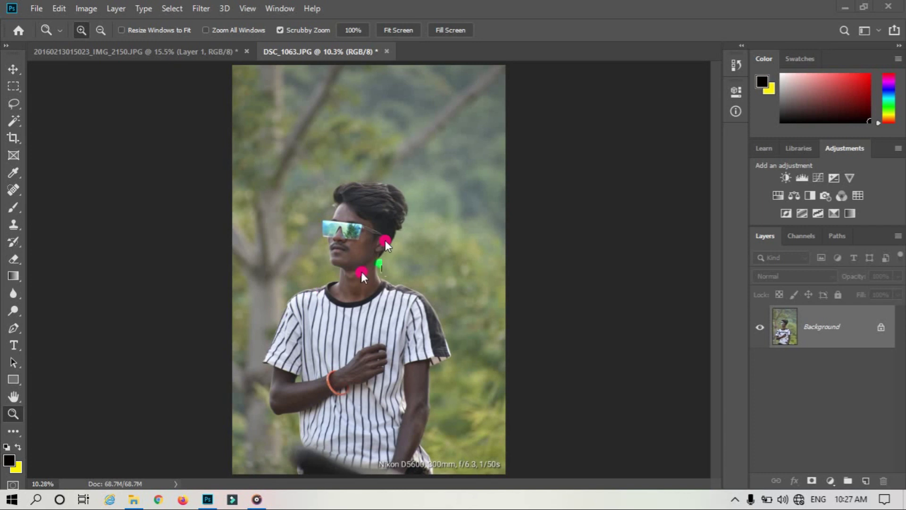
# - Trim the bottom of the portrait slightly and duplicate Background as Background copy
pyautogui.moveTo(369, 245)
pyautogui.mouseDown()
pyautogui.moveTo(396, 255)
pyautogui.moveTo(349, 233)
pyautogui.mouseUp()
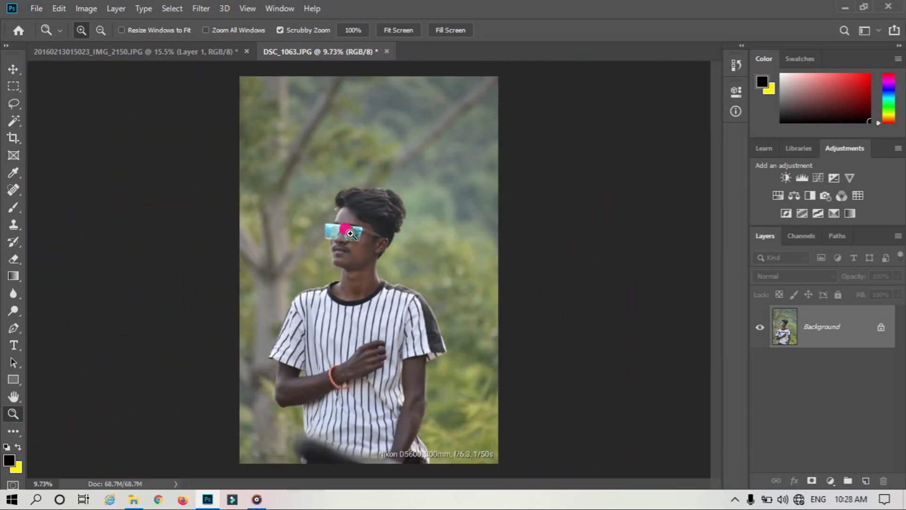
pyautogui.press('c')
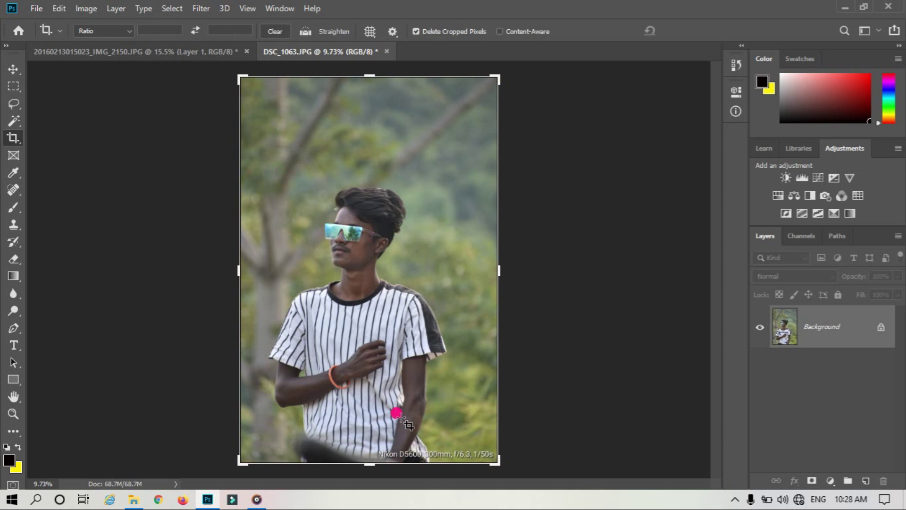
pyautogui.moveTo(367, 462); pyautogui.dragTo(367, 456)
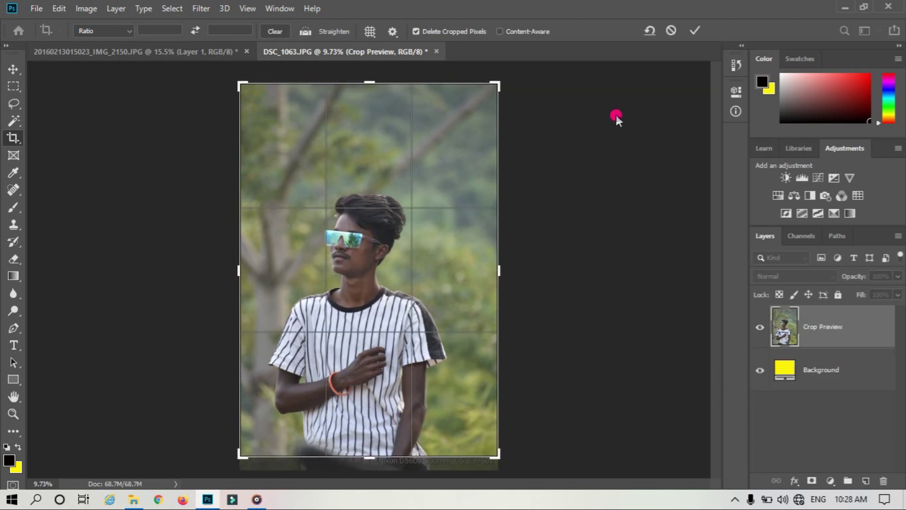
pyautogui.click(694, 31)
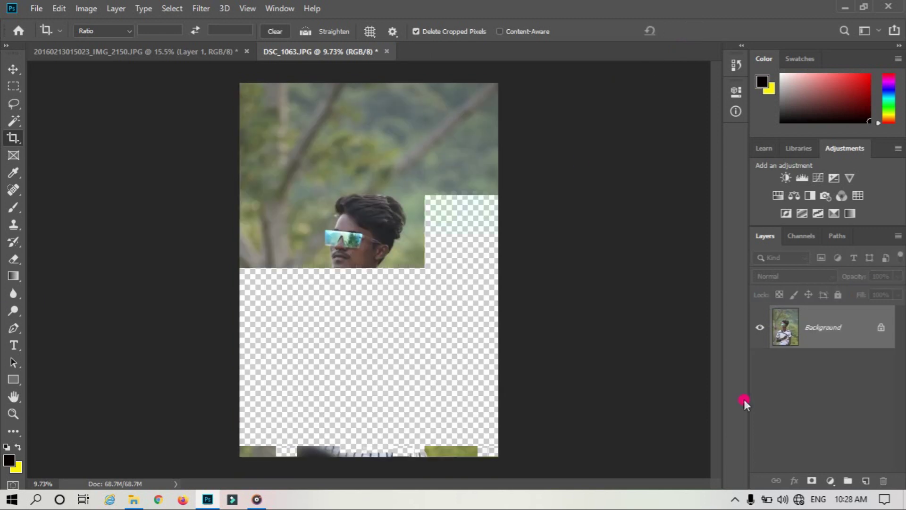
pyautogui.moveTo(845, 328); pyautogui.dragTo(861, 482)
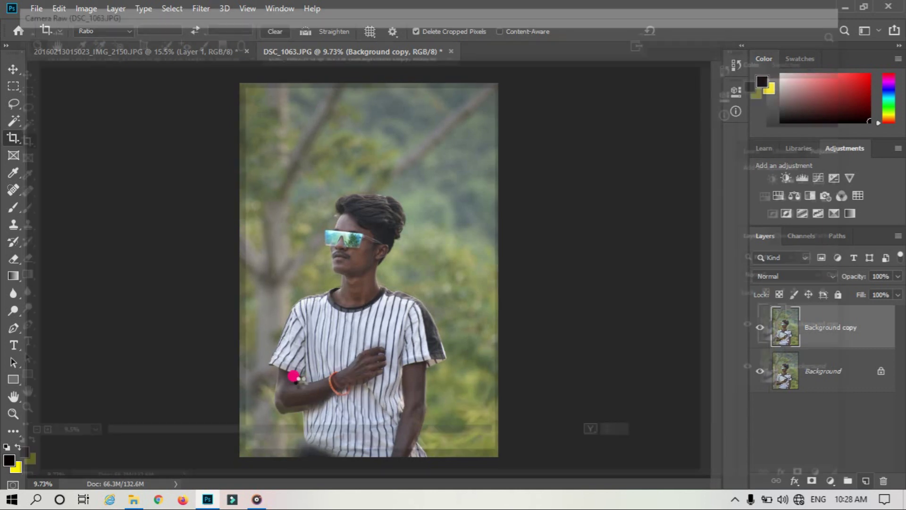
# - Auto-correct the tones in Camera Raw with Before/After view and raise Exposure to +0.10
pyautogui.click(596, 437)
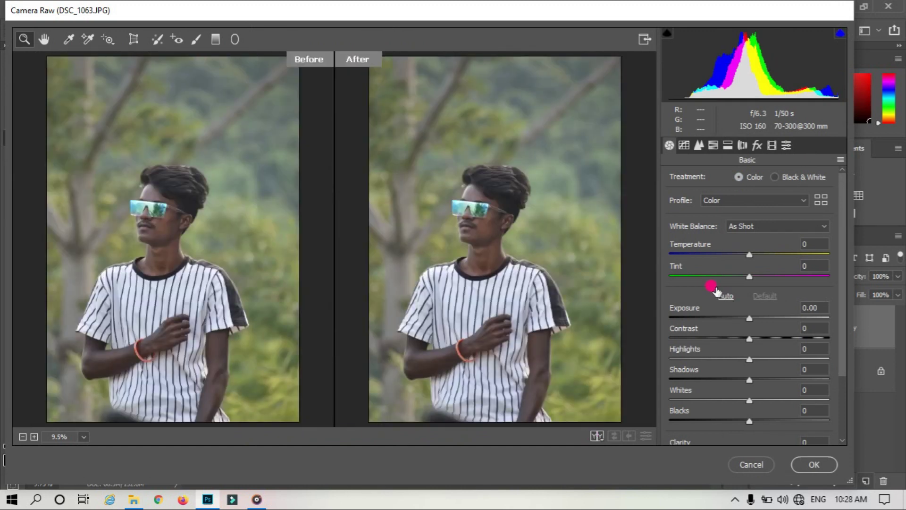
pyautogui.click(716, 292)
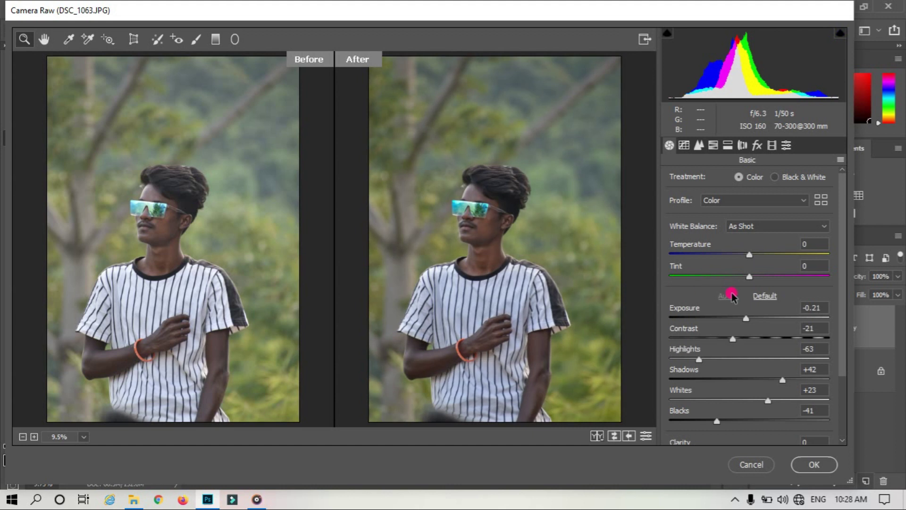
pyautogui.click(787, 144)
pyautogui.click(668, 146)
pyautogui.moveTo(743, 317); pyautogui.dragTo(753, 323)
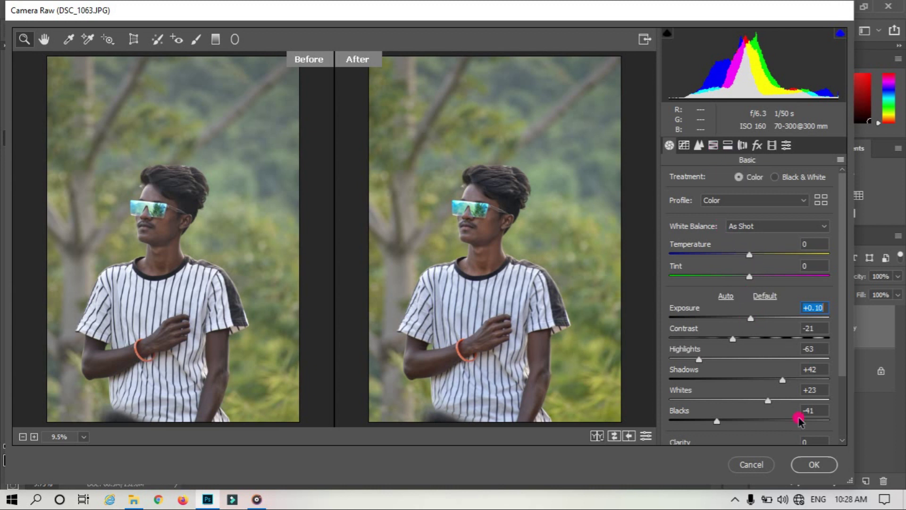
# - Set HSL luminance to Oranges +23 and Reds +21, then apply the Camera Raw filter
pyautogui.click(713, 145)
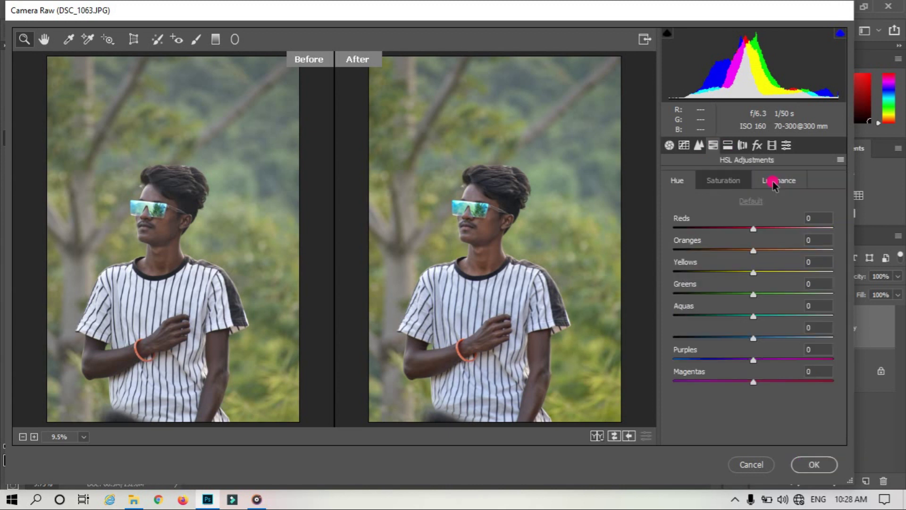
pyautogui.click(773, 181)
pyautogui.moveTo(765, 251)
pyautogui.mouseDown()
pyautogui.moveTo(780, 252)
pyautogui.moveTo(766, 252)
pyautogui.mouseUp()
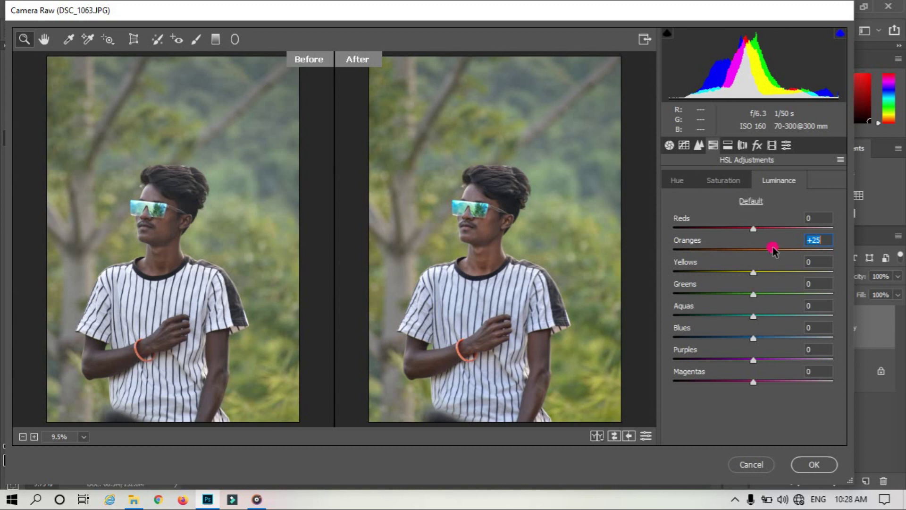
pyautogui.click(772, 229)
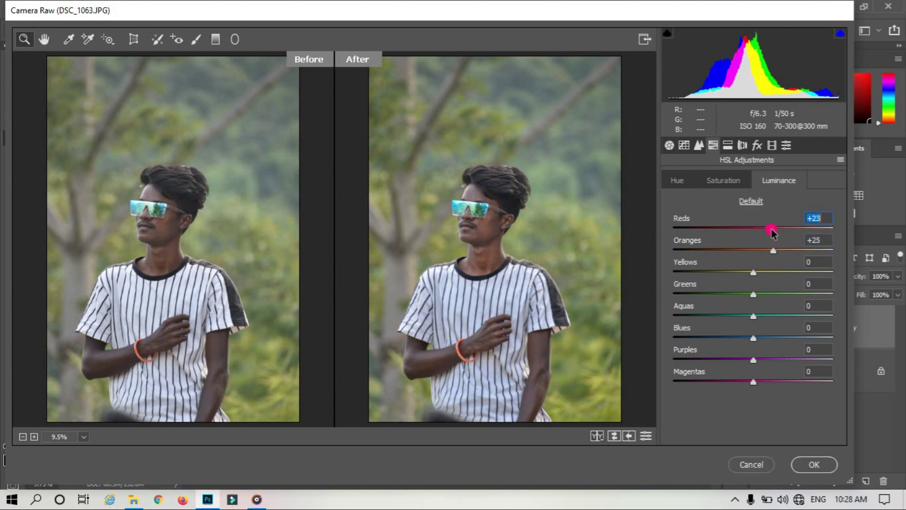
pyautogui.click(772, 250)
pyautogui.click(769, 231)
pyautogui.click(809, 463)
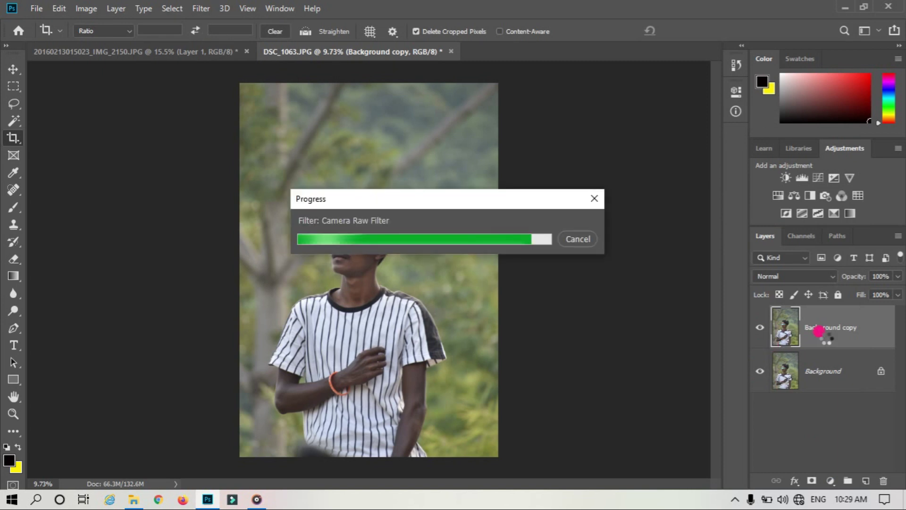
# - Merge Background copy down into Background and duplicate the merged layer again
pyautogui.rightClick(829, 339)
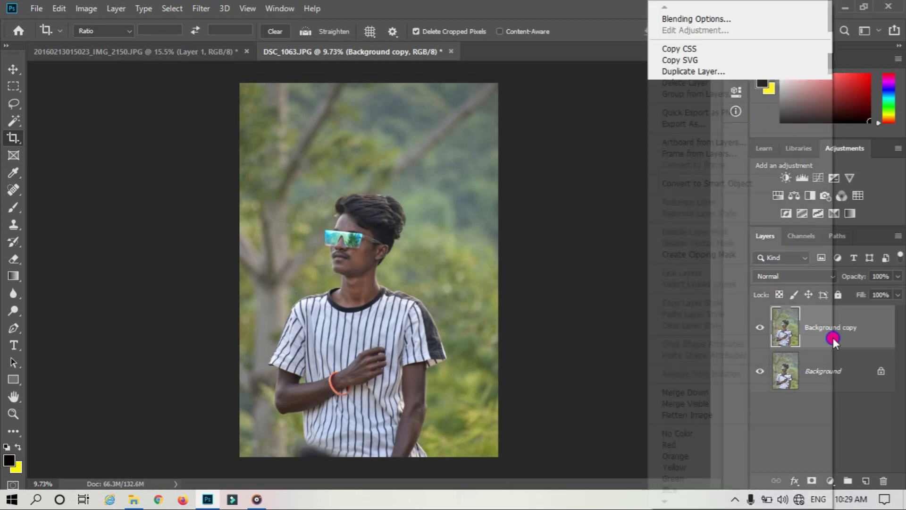
pyautogui.click(730, 394)
pyautogui.moveTo(850, 333); pyautogui.dragTo(864, 478)
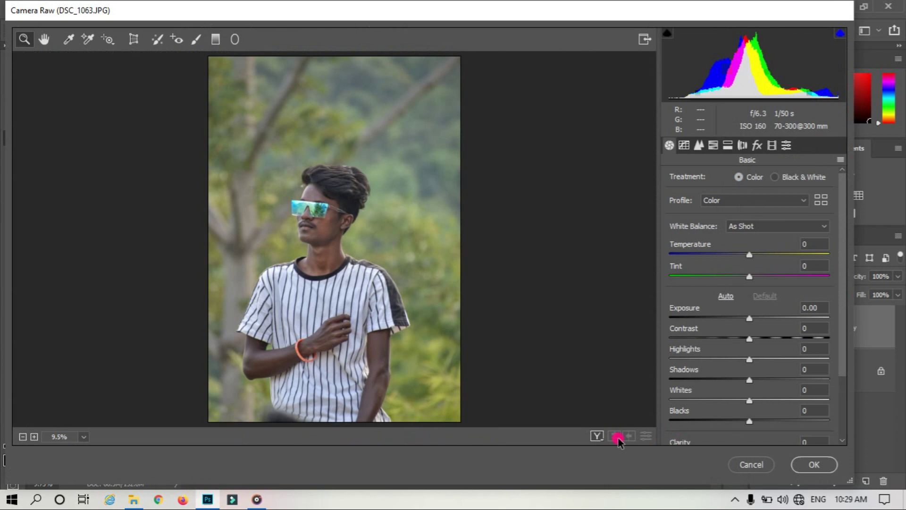
# - Try the (79) preset, then apply the (88) Favorites preset in Camera Raw
pyautogui.click(597, 435)
pyautogui.click(786, 145)
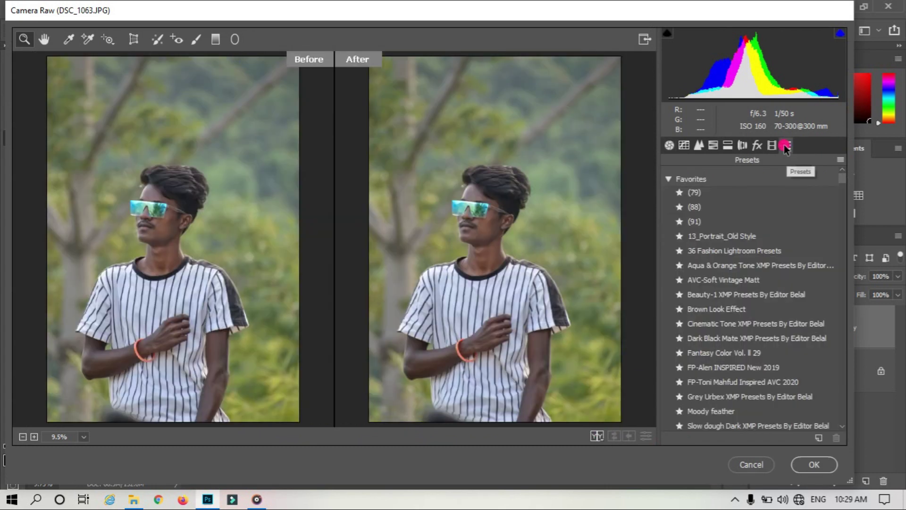
pyautogui.click(690, 201)
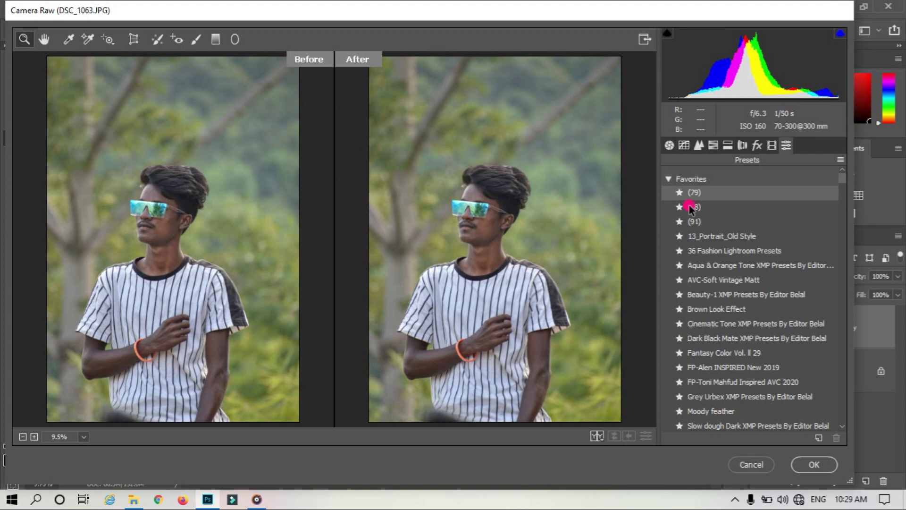
pyautogui.click(689, 207)
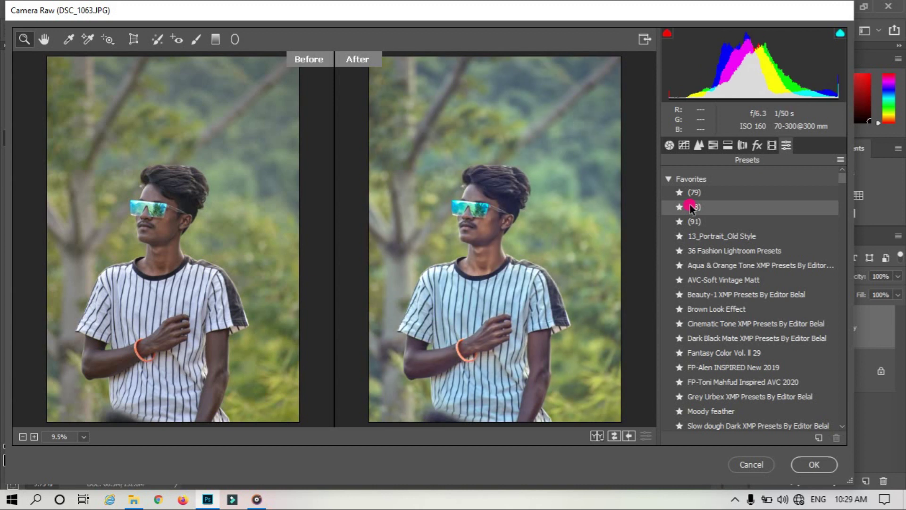
pyautogui.click(690, 208)
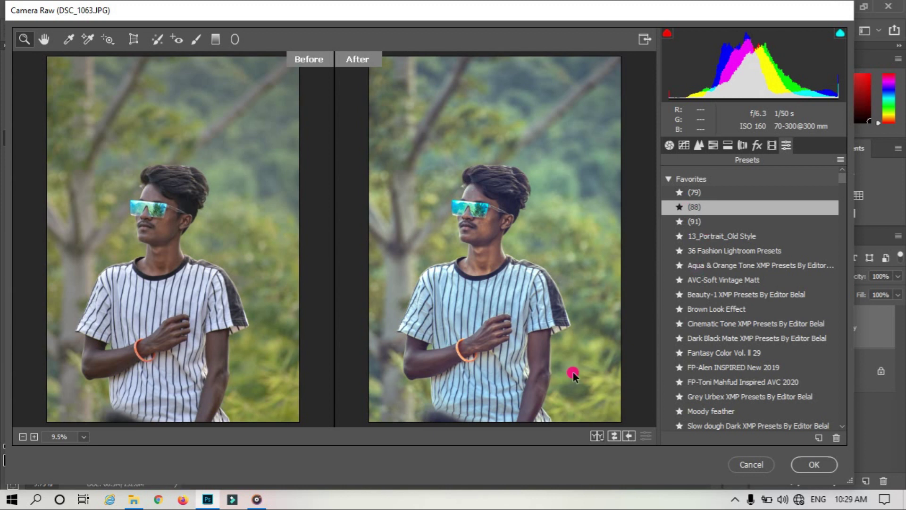
# - Raise Reds luminance to +27 and drop Split Toning shadow Saturation from 7 to 0
pyautogui.click(715, 145)
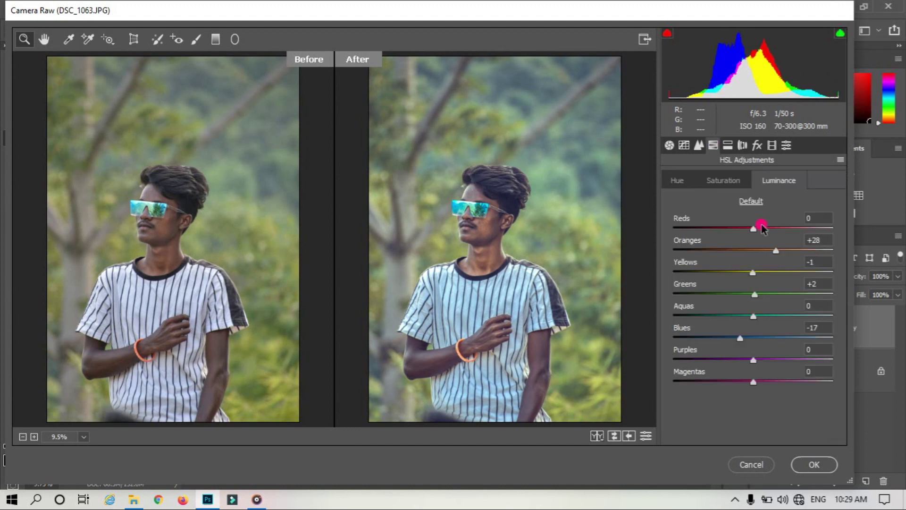
pyautogui.moveTo(763, 229); pyautogui.dragTo(775, 229)
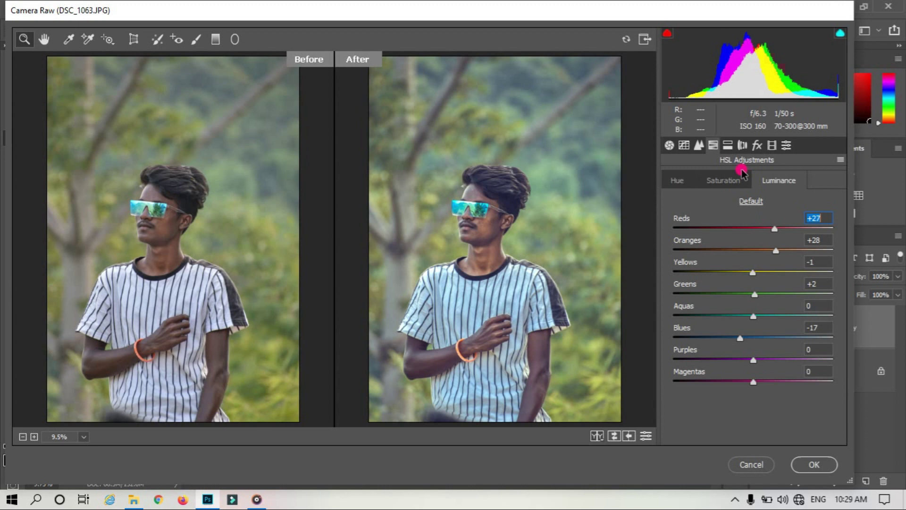
pyautogui.click(728, 145)
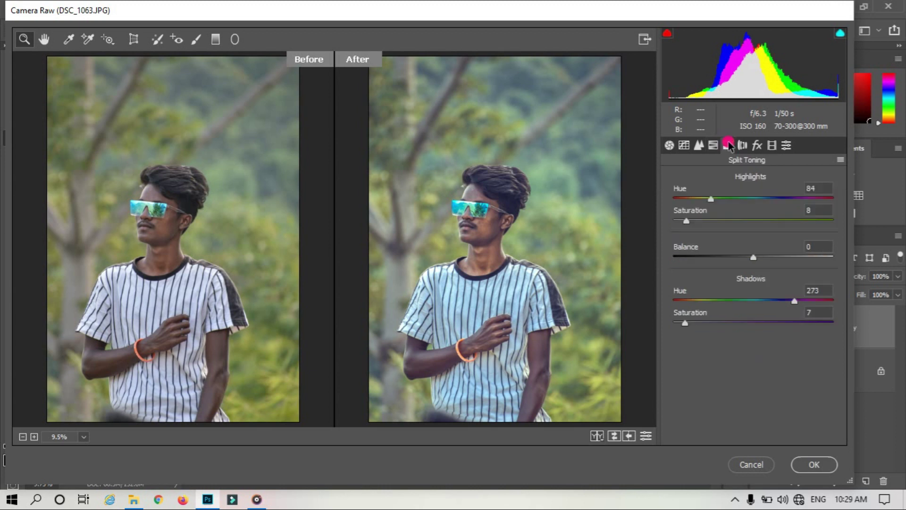
pyautogui.moveTo(685, 329); pyautogui.dragTo(671, 323)
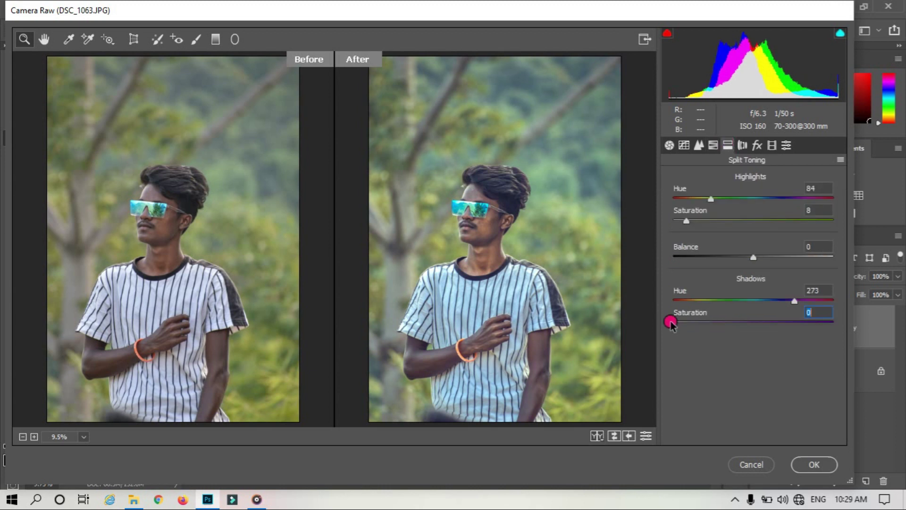
pyautogui.click(486, 229)
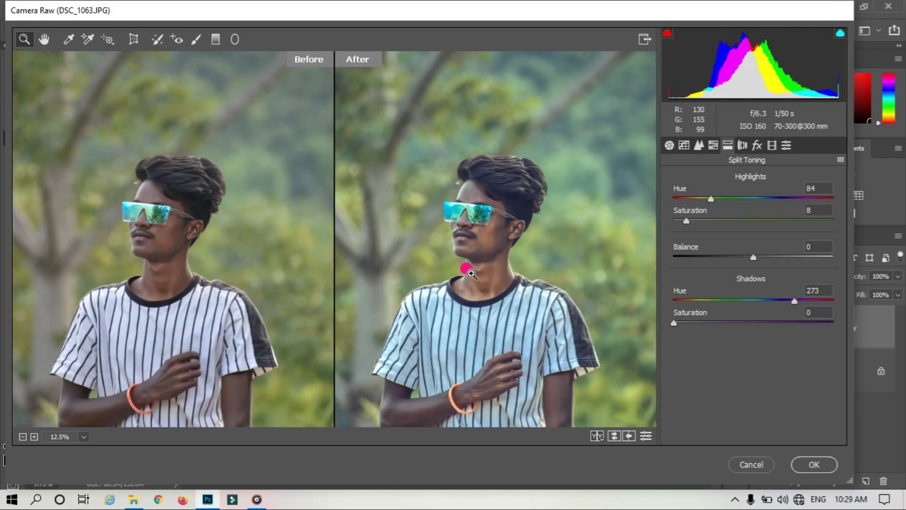
# - Lift Blacks to +13 in the Camera Raw Basic panel
pyautogui.click(486, 233)
pyautogui.click(491, 247)
pyautogui.click(671, 145)
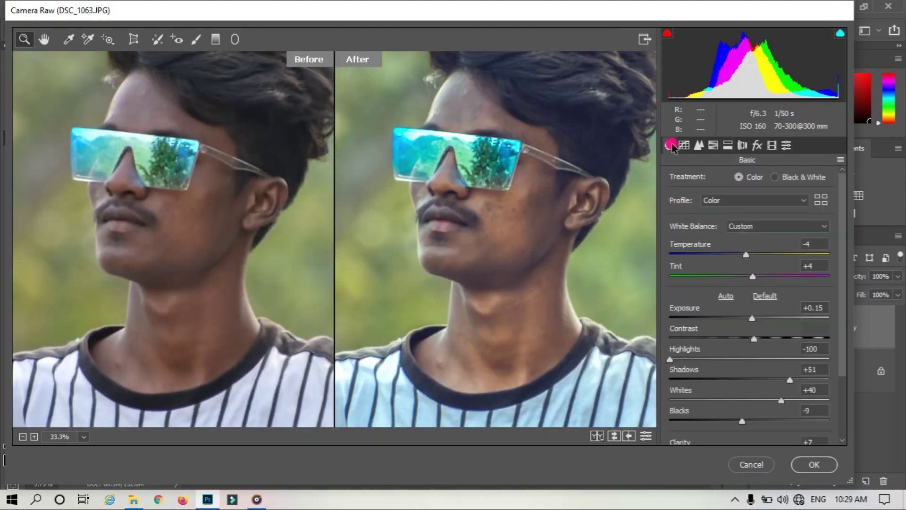
pyautogui.scroll(-2, 745, 325)
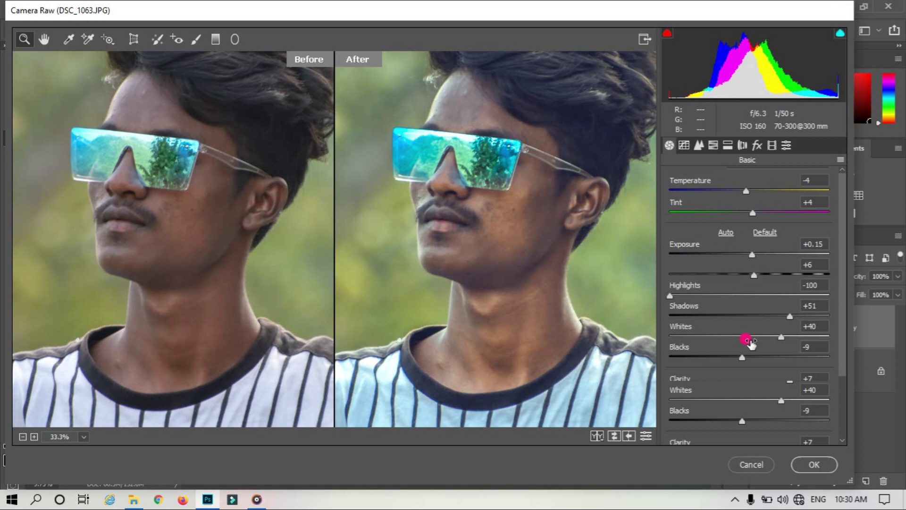
pyautogui.scroll(-1, 736, 337)
pyautogui.moveTo(741, 341); pyautogui.dragTo(761, 339)
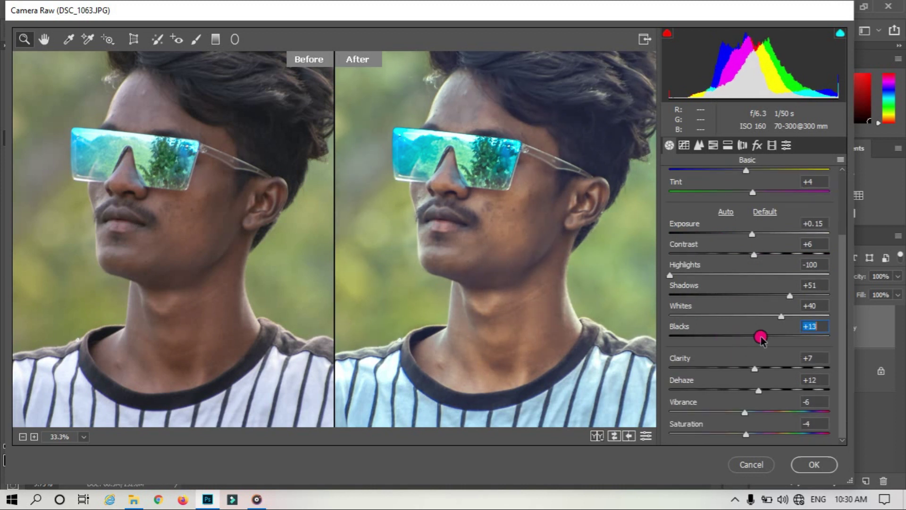
# - Raise Highlights to +4 and reduce Dehaze to +5
pyautogui.scroll(1, 737, 337)
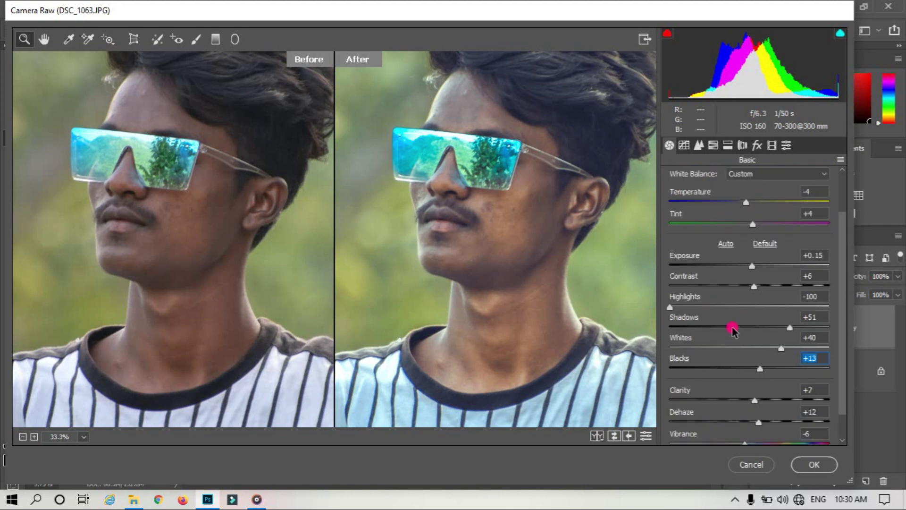
pyautogui.click(751, 305)
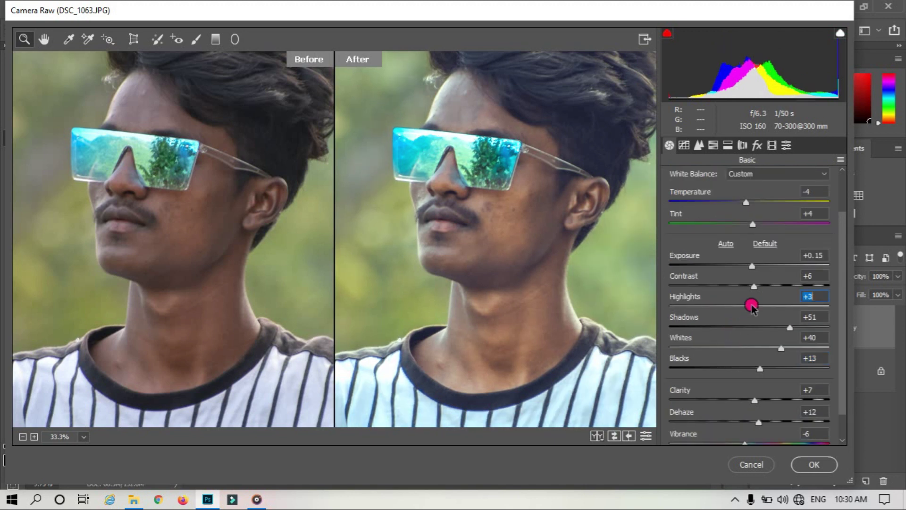
pyautogui.scroll(-1, 760, 344)
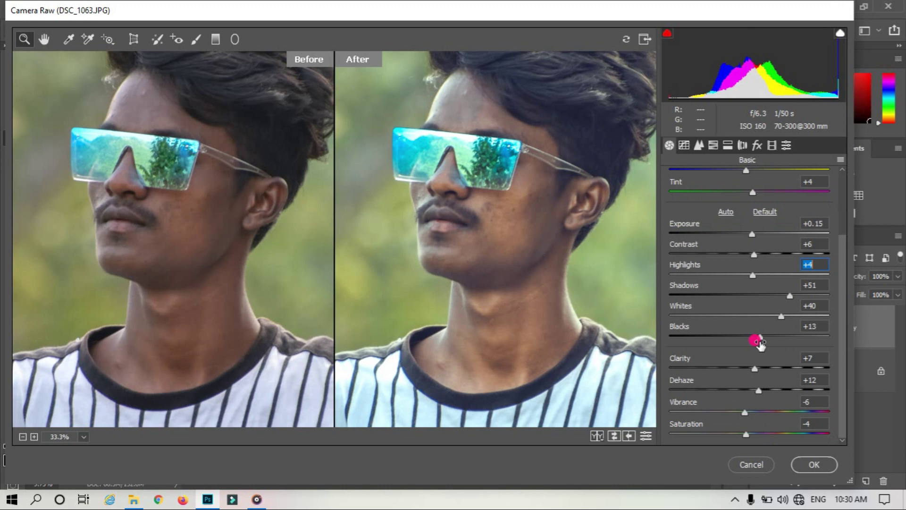
pyautogui.moveTo(756, 390); pyautogui.dragTo(753, 389)
pyautogui.click(86, 395)
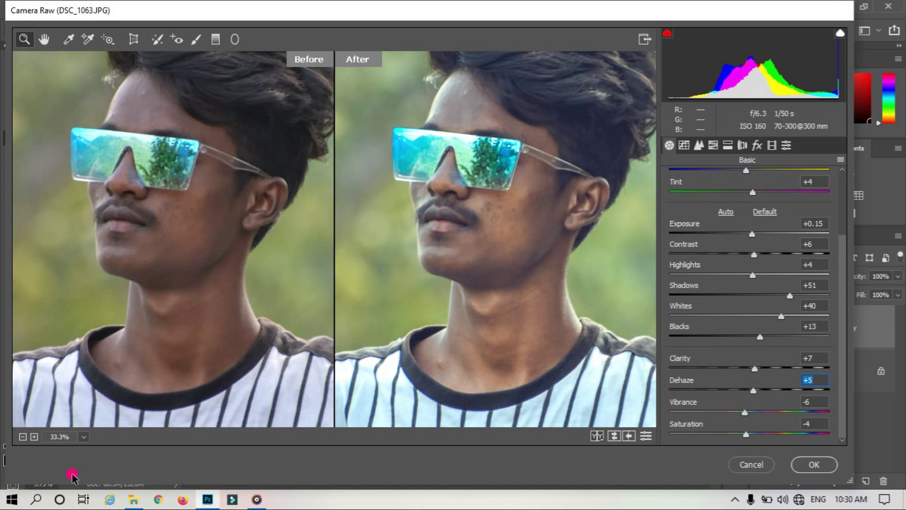
pyautogui.click(22, 436)
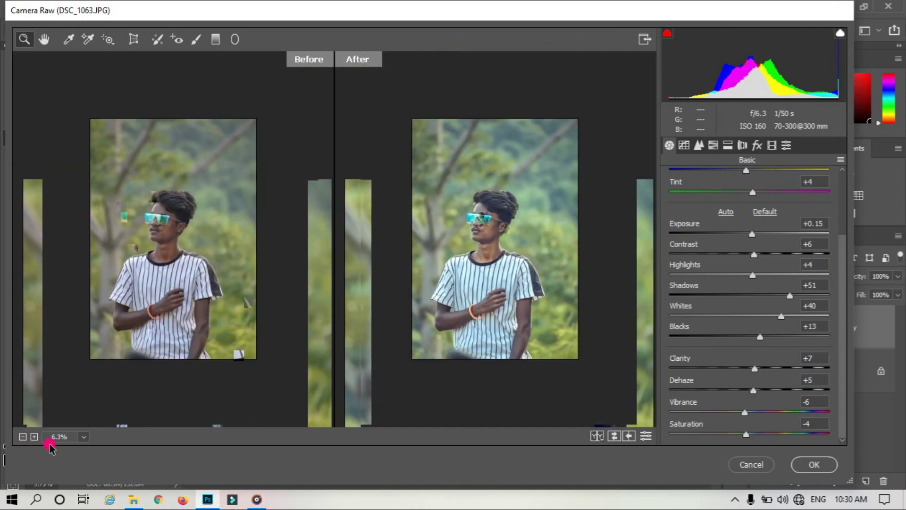
# - Warm the Temperature slightly and apply the Camera Raw edits to Background copy
pyautogui.click(57, 437)
pyautogui.click(76, 402)
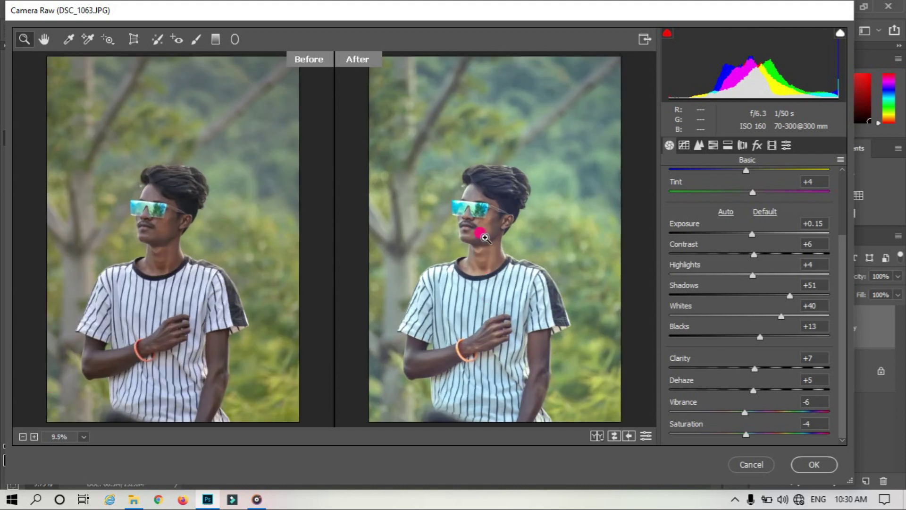
pyautogui.moveTo(485, 218); pyautogui.dragTo(537, 238)
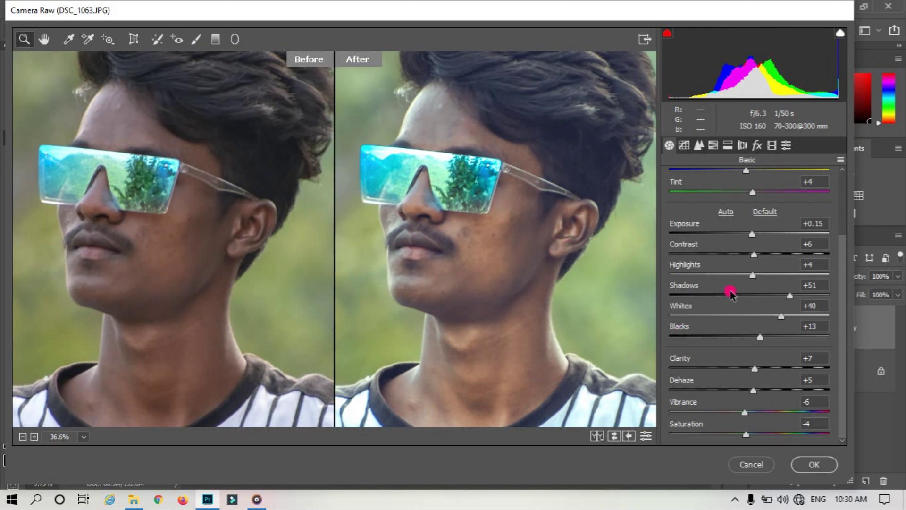
pyautogui.moveTo(752, 170); pyautogui.dragTo(759, 170)
pyautogui.click(80, 436)
pyautogui.click(78, 402)
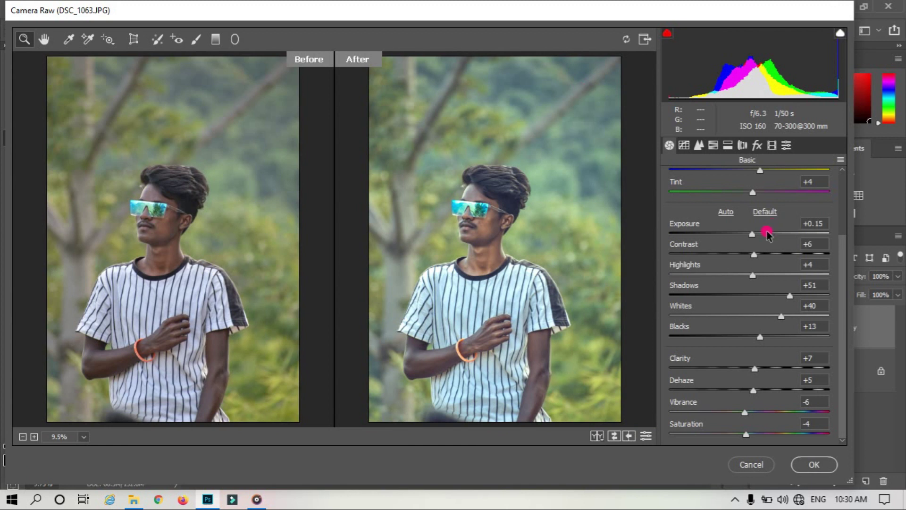
pyautogui.click(713, 145)
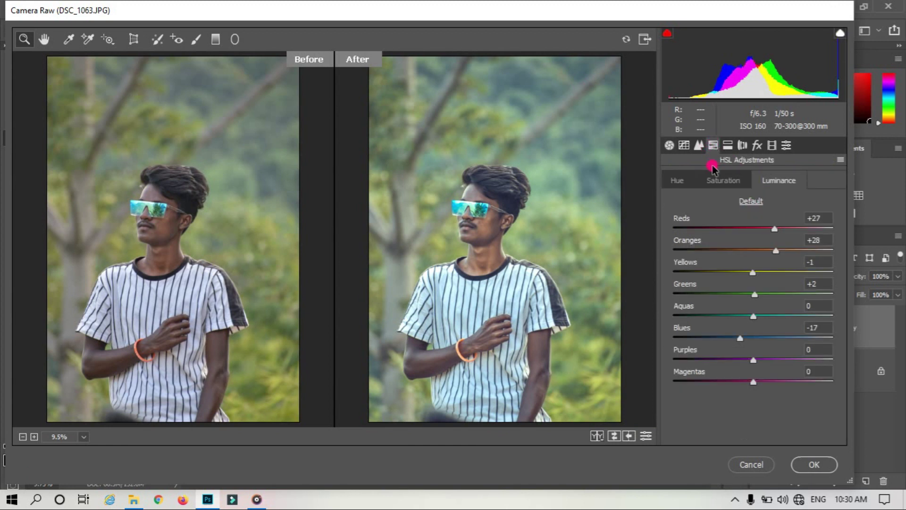
pyautogui.click(812, 466)
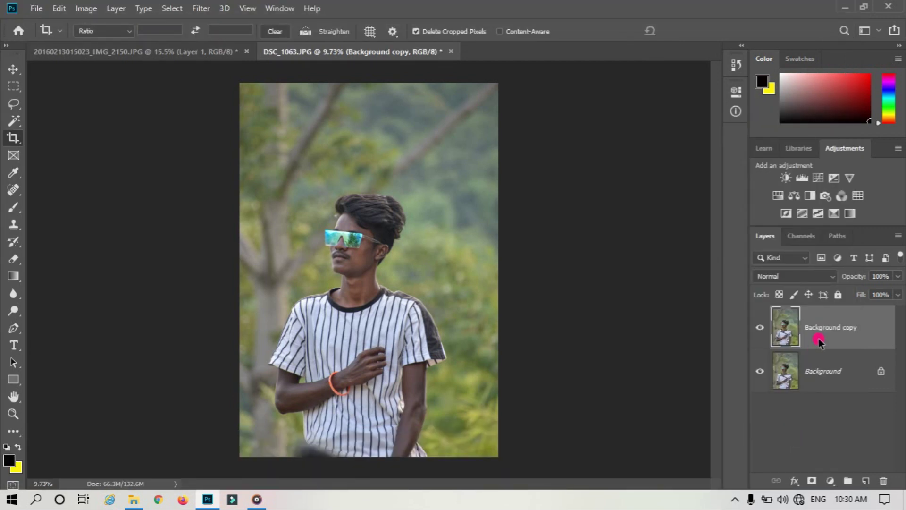
# - Double-click the Background copy layer while the warm golden grade finishes rendering
pyautogui.doubleClick(819, 341)
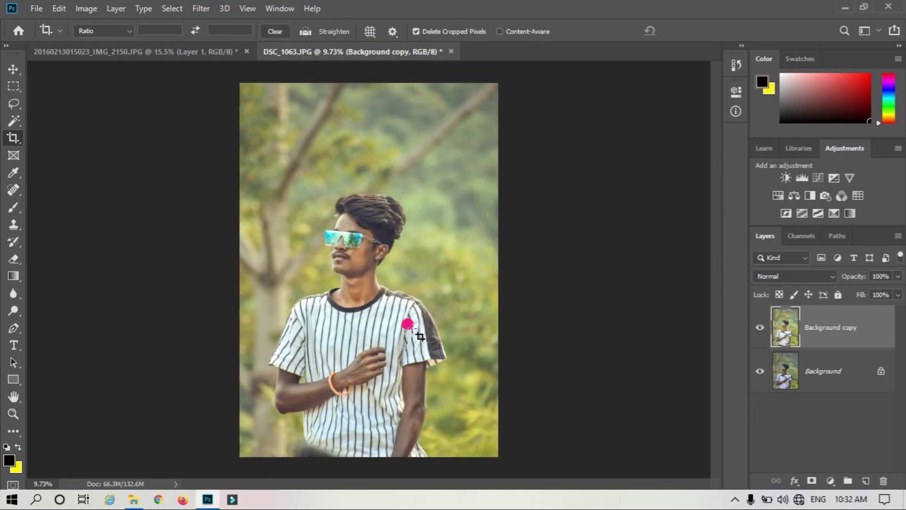
# - Zoom in on the face and glasses and select the Brush tool (49% opacity, 45% flow)
pyautogui.click(13, 416)
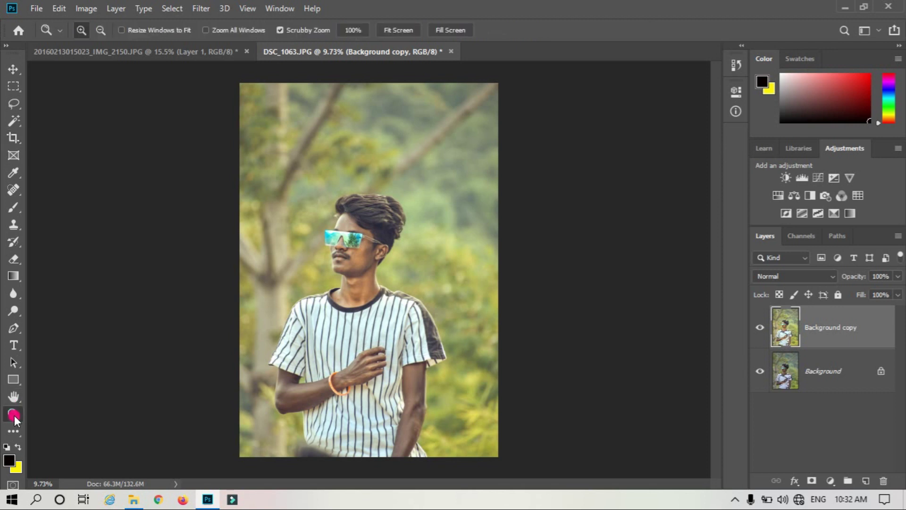
pyautogui.moveTo(361, 236); pyautogui.dragTo(436, 251)
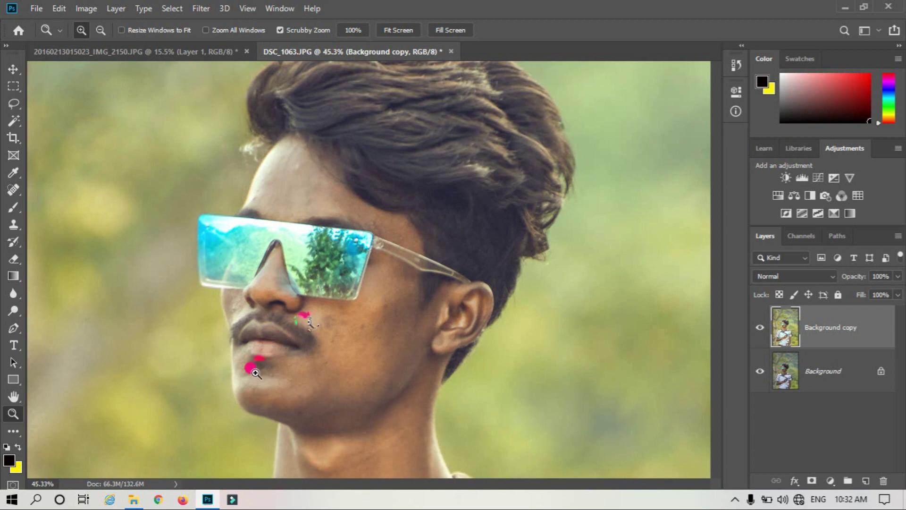
pyautogui.click(15, 208)
pyautogui.rightClick(16, 208)
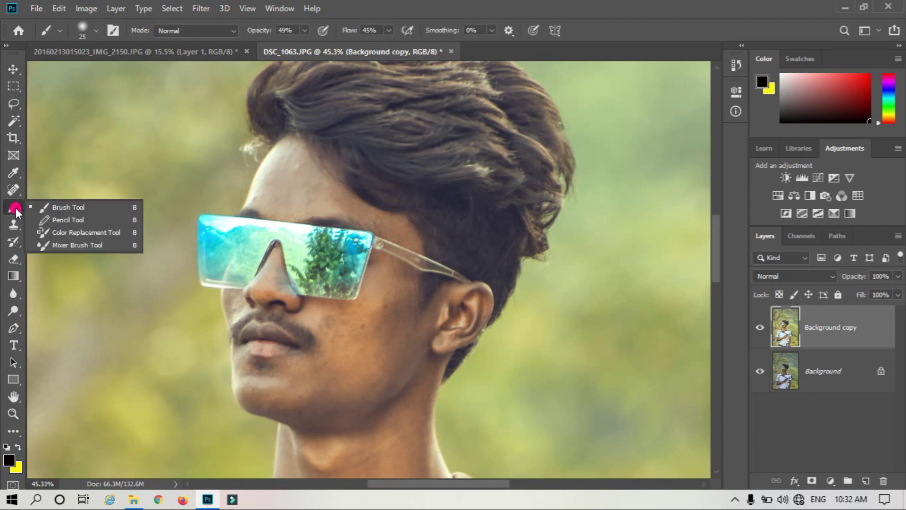
pyautogui.click(63, 341)
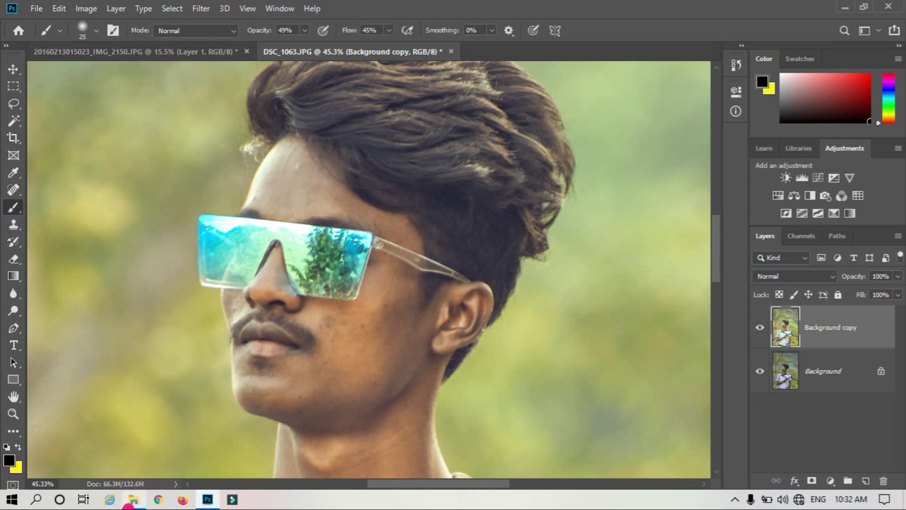
# - Switch to the Spot Healing Brush and enlarge its size
pyautogui.click(14, 413)
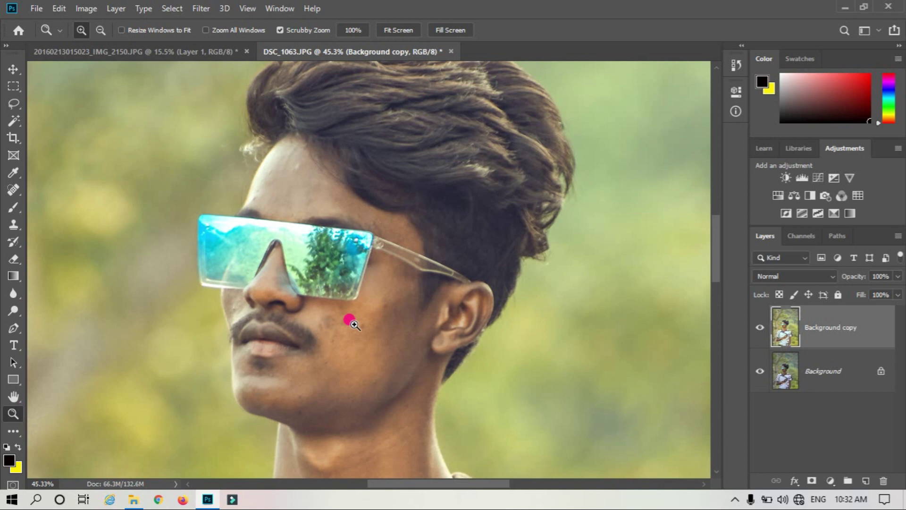
pyautogui.click(22, 190)
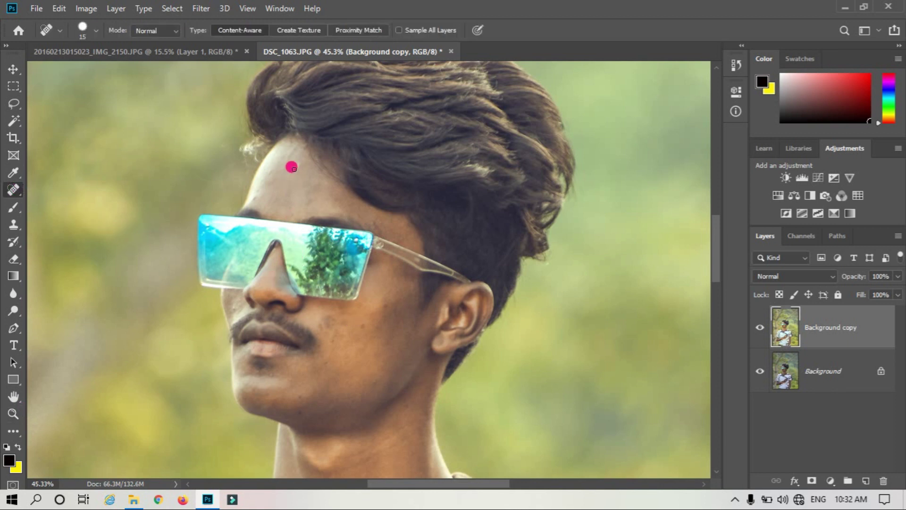
pyautogui.press(']')
pyautogui.press(']')
pyautogui.press(']')
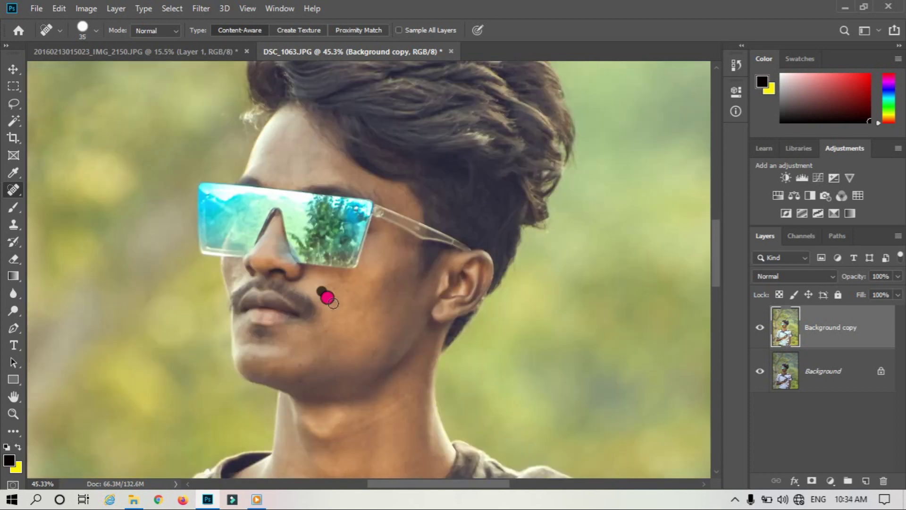
# - Fit the whole portrait back in the window
pyautogui.scroll(-3, 354, 390)
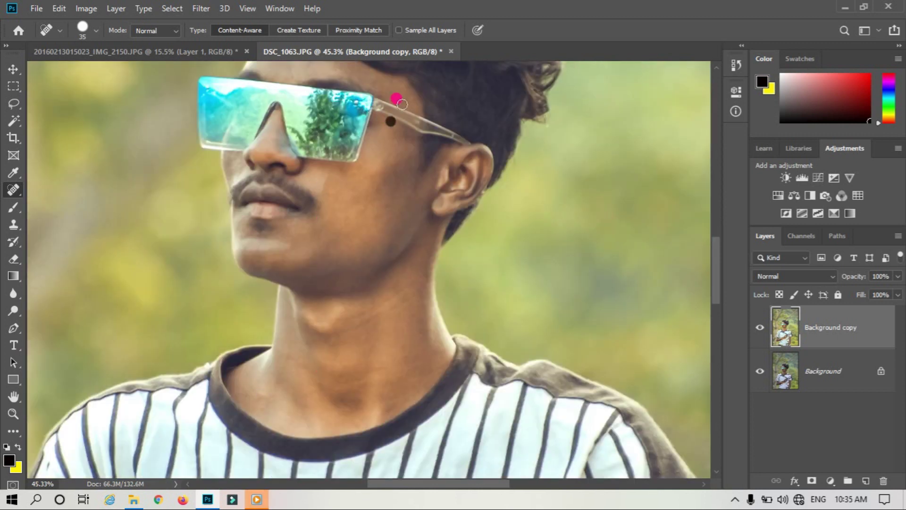
pyautogui.click(13, 414)
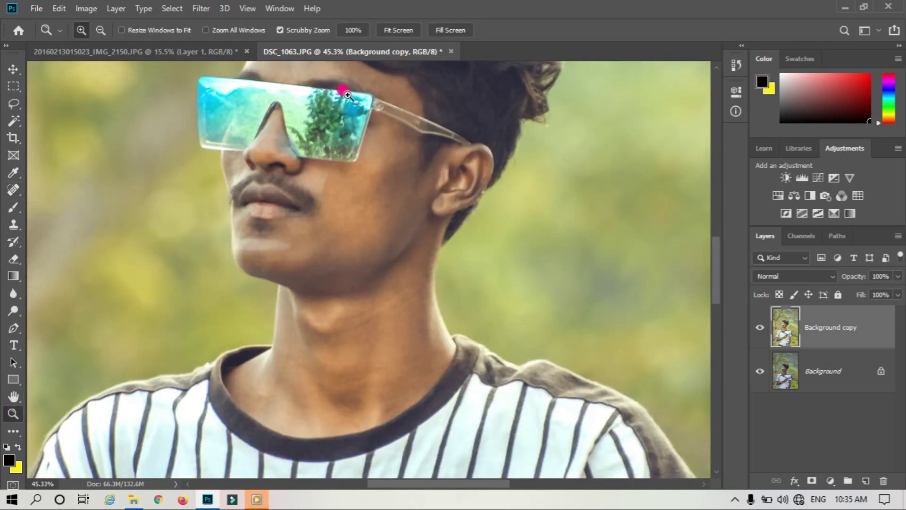
pyautogui.click(399, 30)
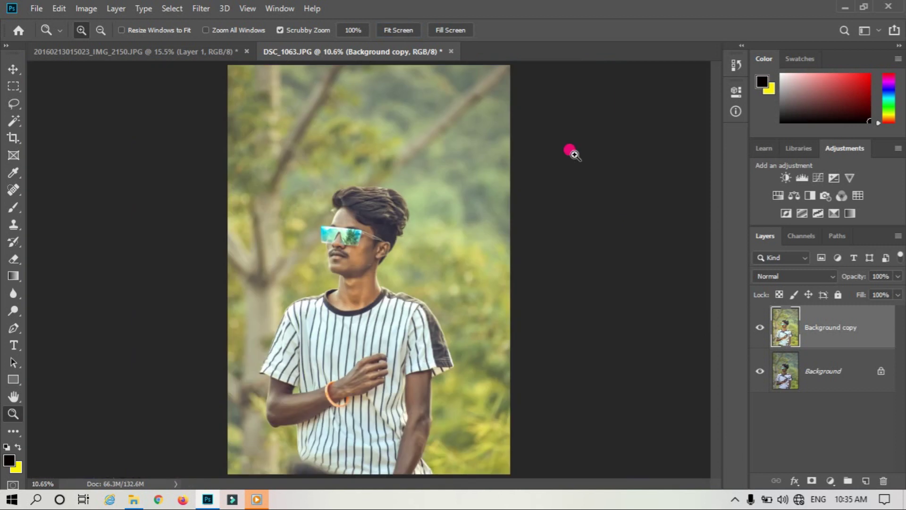
# - Merge visible layers into one Background, then duplicate it as Background copy
pyautogui.rightClick(813, 331)
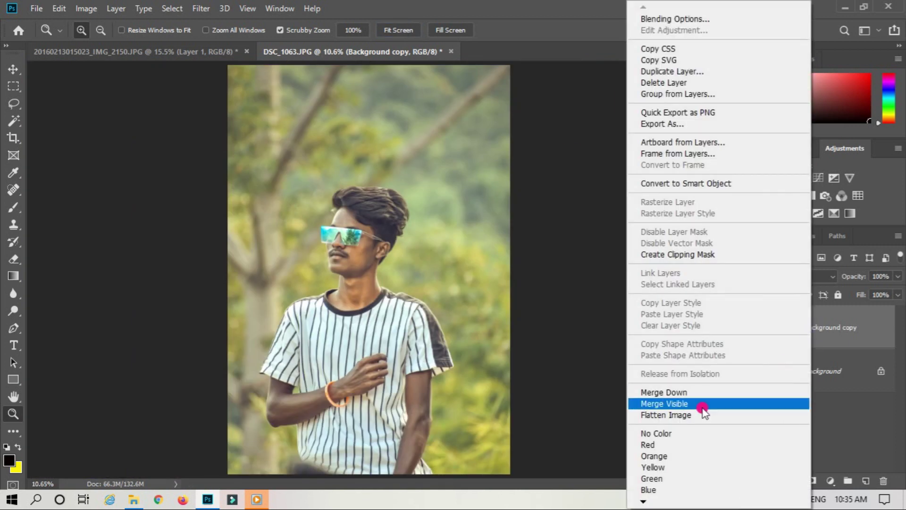
pyautogui.click(706, 403)
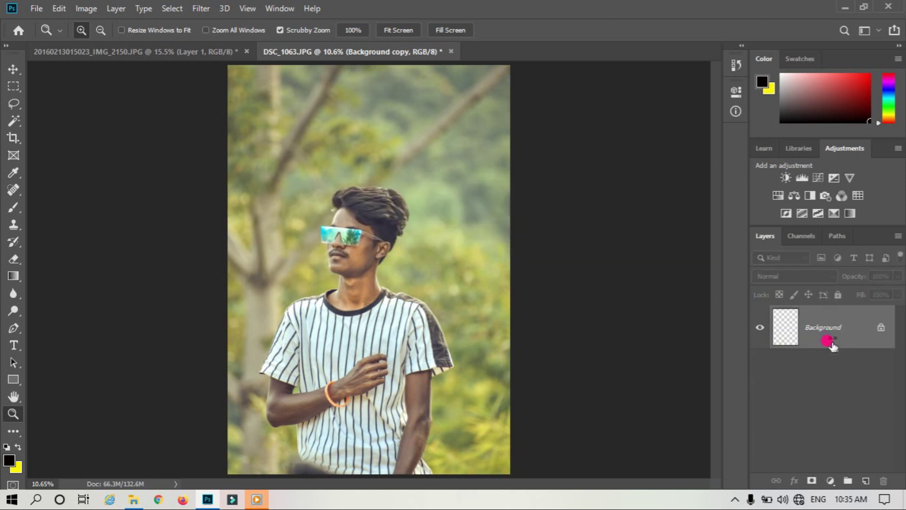
pyautogui.moveTo(835, 330); pyautogui.dragTo(862, 470)
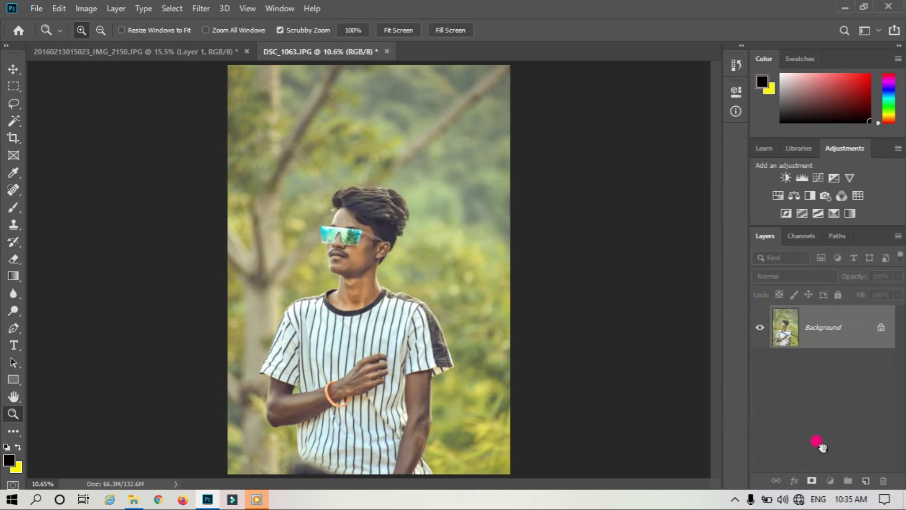
pyautogui.moveTo(385, 261)
pyautogui.mouseDown()
pyautogui.moveTo(416, 277)
pyautogui.moveTo(390, 245)
pyautogui.mouseUp()
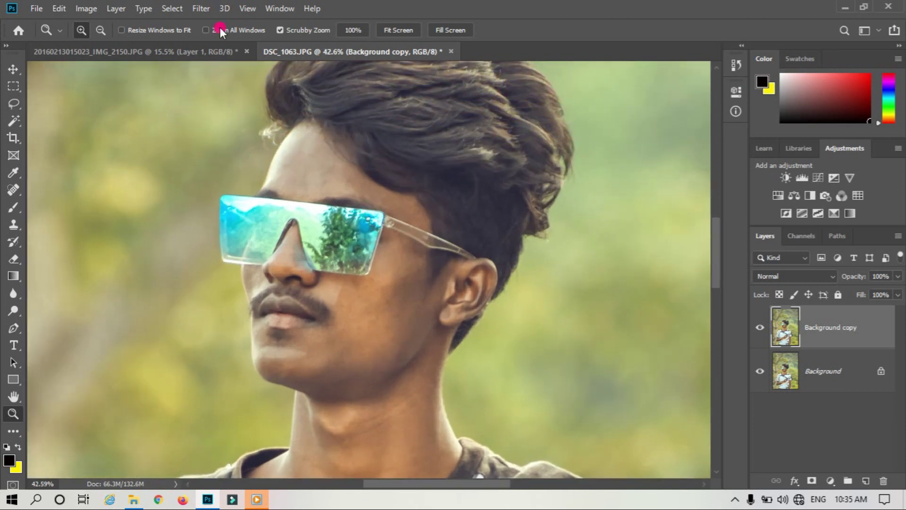
# - Sample the cheek skin tone as foreground colour, lightened to #e5bf95
pyautogui.click(8, 461)
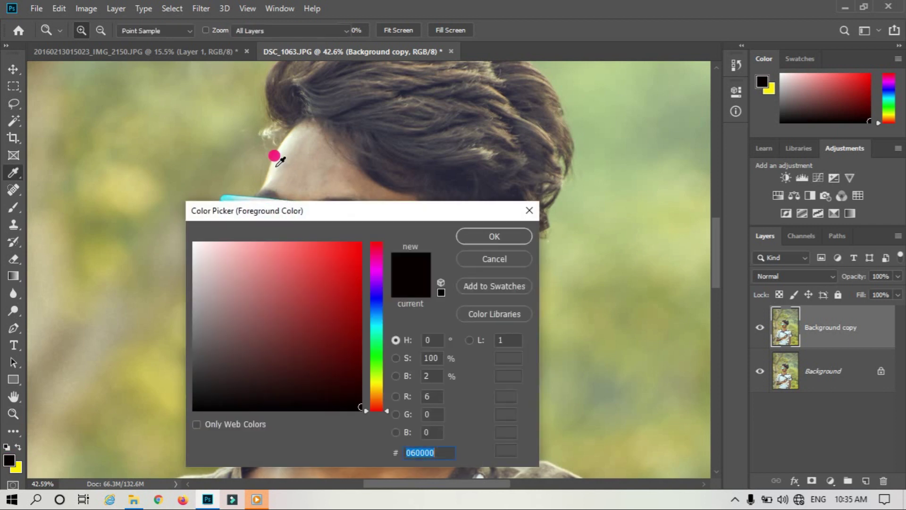
pyautogui.moveTo(375, 216); pyautogui.dragTo(591, 218)
pyautogui.click(364, 295)
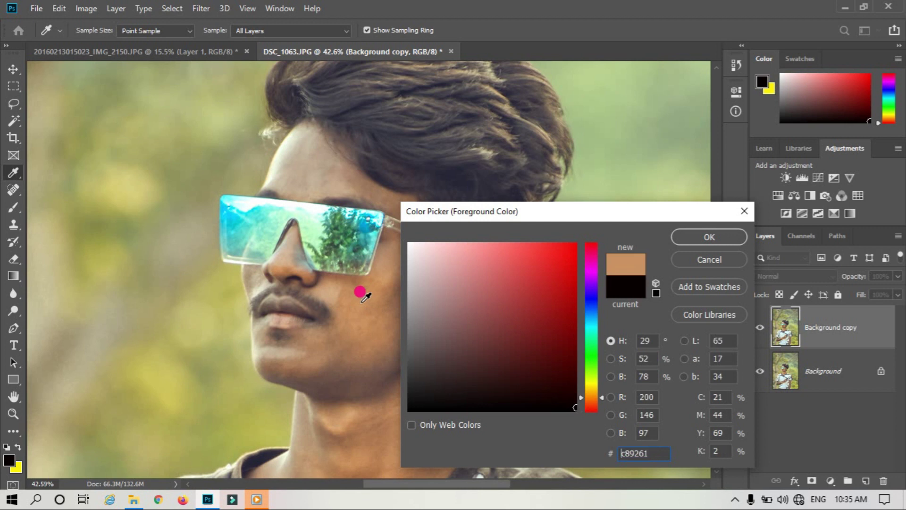
pyautogui.click(327, 423)
pyautogui.moveTo(364, 366)
pyautogui.mouseDown()
pyautogui.moveTo(488, 269)
pyautogui.moveTo(473, 260)
pyautogui.mouseUp()
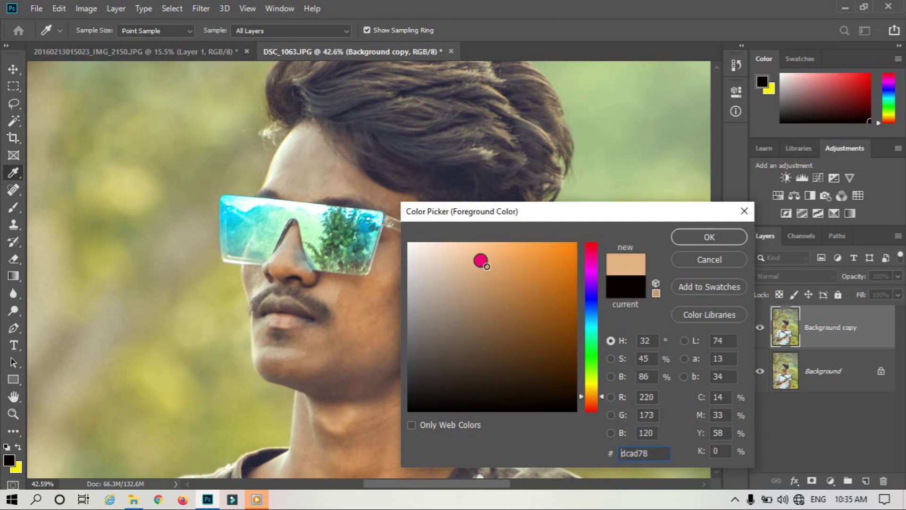
pyautogui.click(680, 238)
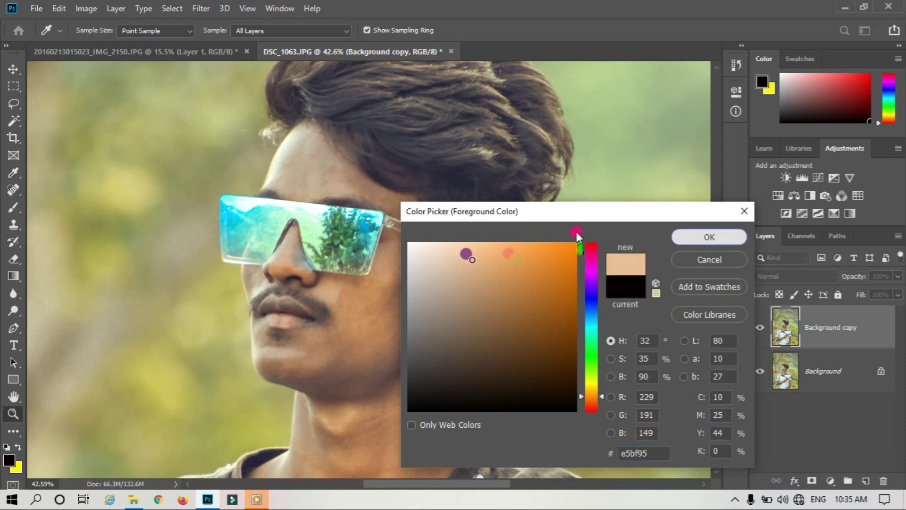
# - Set up the Mixer Brush to reload after each stroke, loaded with the skin tone
pyautogui.press('z')
pyautogui.click(15, 215)
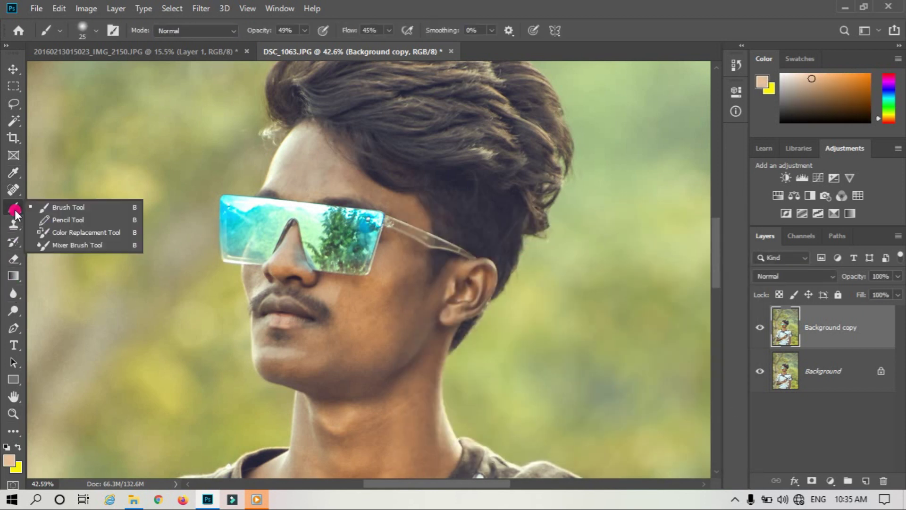
pyautogui.click(52, 251)
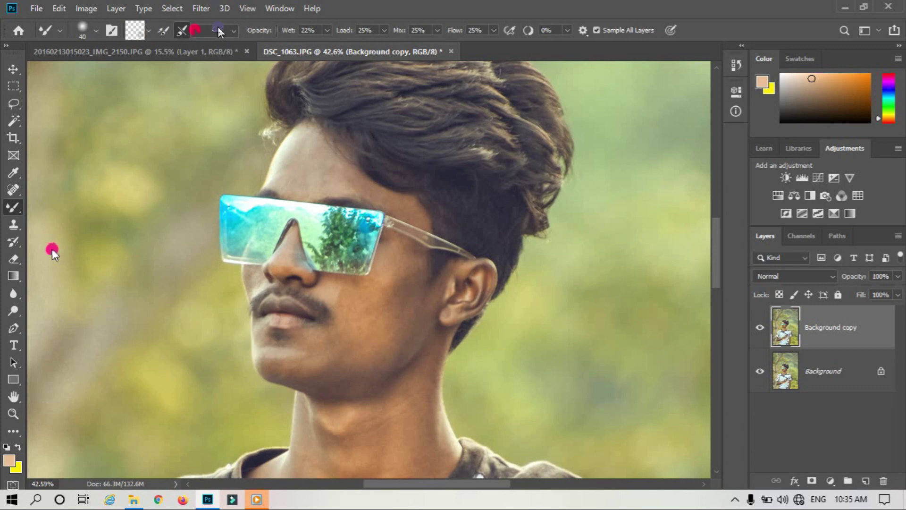
pyautogui.click(161, 32)
pyautogui.click(296, 141)
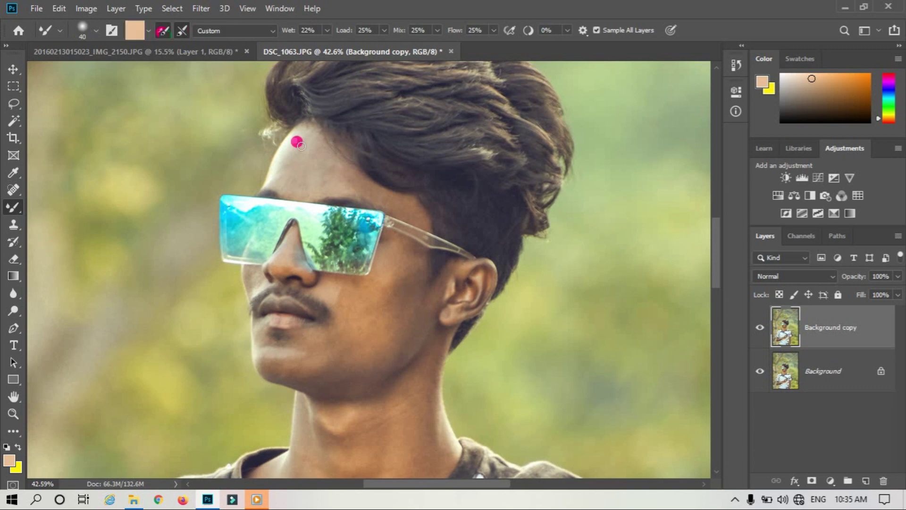
pyautogui.press(']')
# - Blend the skin tone over the forehead, temple, cheek and nose
pyautogui.moveTo(305, 156); pyautogui.dragTo(408, 211)
pyautogui.moveTo(408, 211)
pyautogui.mouseDown()
pyautogui.moveTo(402, 201)
pyautogui.moveTo(354, 309)
pyautogui.mouseUp()
pyautogui.scroll(-1, 354, 309)
pyautogui.moveTo(378, 268)
pyautogui.mouseDown()
pyautogui.moveTo(295, 251)
pyautogui.moveTo(305, 146)
pyautogui.mouseUp()
pyautogui.scroll(-5, 259, 215)
pyautogui.scroll(-2, 260, 214)
pyautogui.press(']')
pyautogui.press(']')
pyautogui.press(']')
pyautogui.moveTo(330, 243); pyautogui.dragTo(416, 184)
# - Smooth the skin on the neck and around the ear with a larger brush
pyautogui.scroll(-4, 298, 313)
pyautogui.press(']')
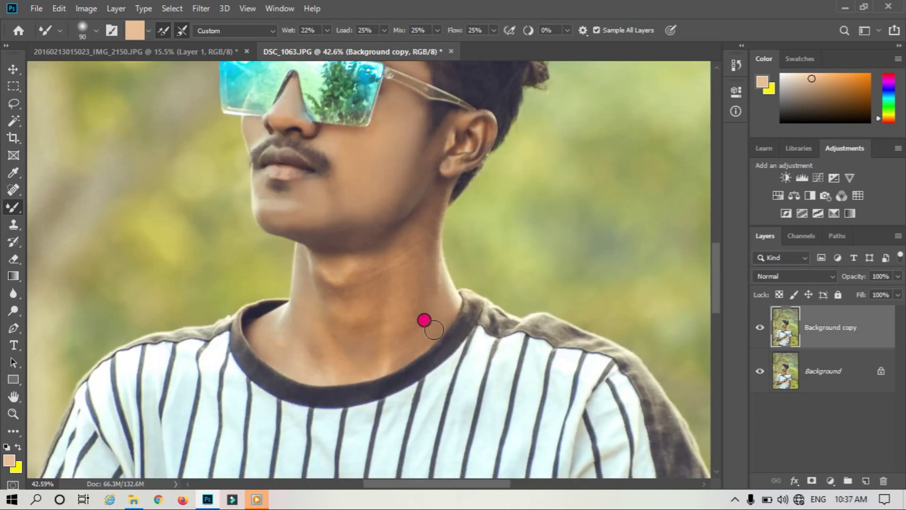
pyautogui.moveTo(423, 318); pyautogui.dragTo(399, 340)
pyautogui.scroll(3, 425, 202)
pyautogui.moveTo(461, 192); pyautogui.dragTo(466, 158)
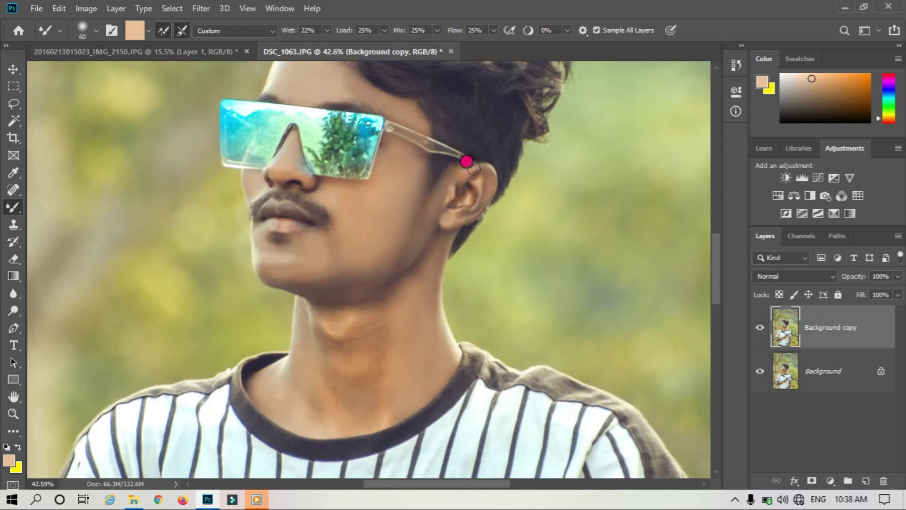
pyautogui.press('z')
pyautogui.press('b')
pyautogui.moveTo(349, 350)
pyautogui.mouseDown()
pyautogui.moveTo(366, 307)
pyautogui.moveTo(350, 269)
pyautogui.moveTo(318, 269)
pyautogui.moveTo(369, 255)
pyautogui.mouseUp()
pyautogui.press(']')
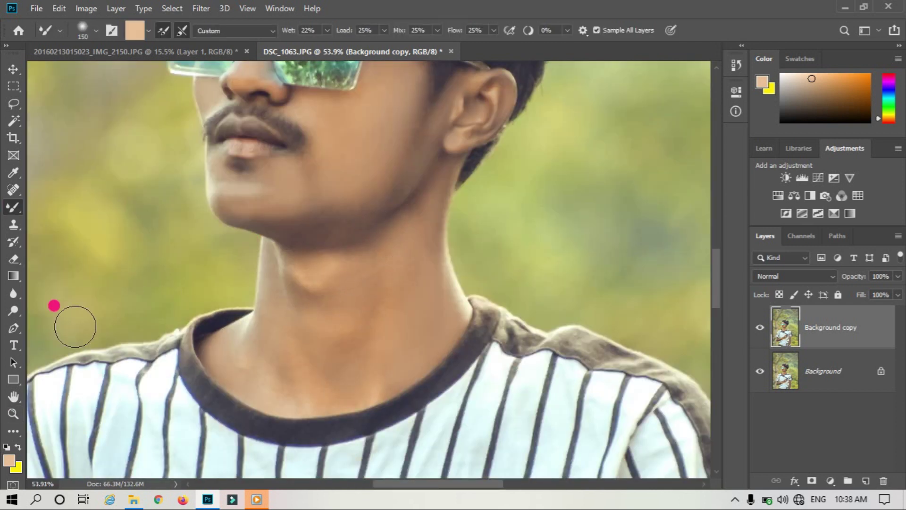
pyautogui.click(8, 411)
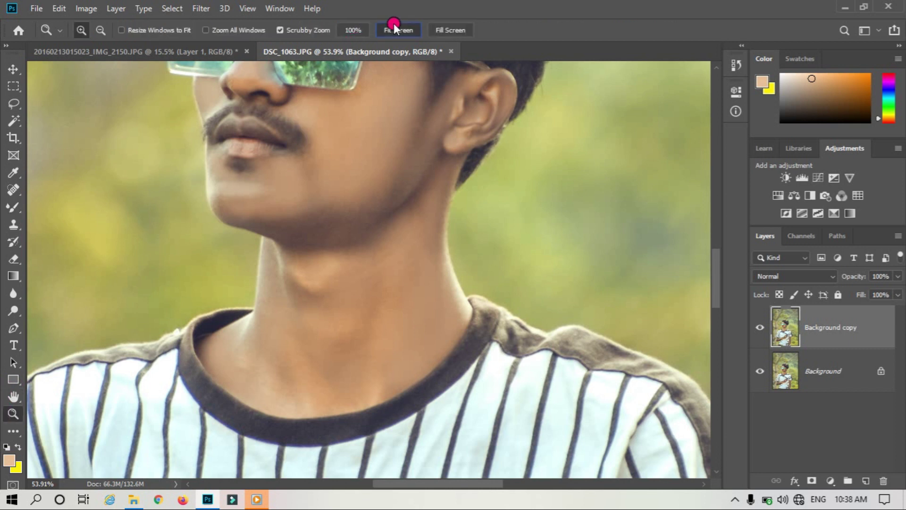
# - Lower the Background copy fill to 68% and zoom in on the face
pyautogui.click(399, 30)
pyautogui.click(898, 295)
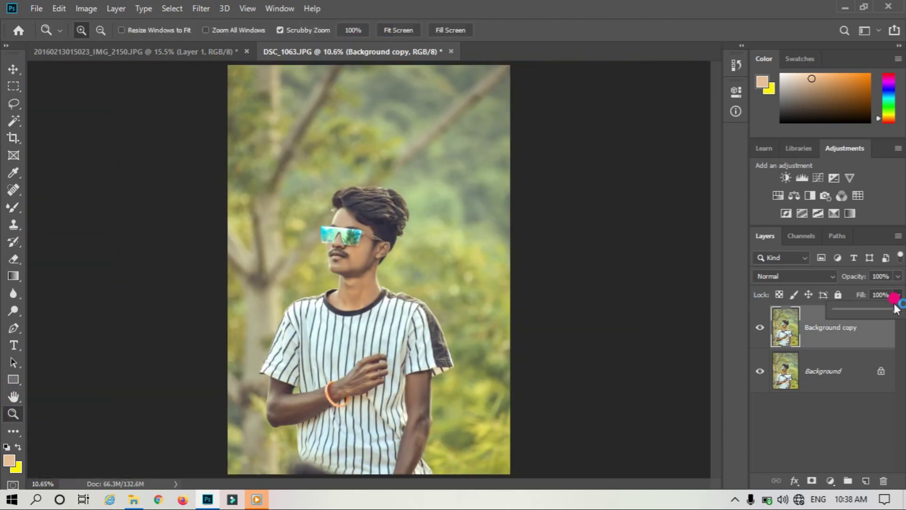
pyautogui.moveTo(894, 310); pyautogui.dragTo(882, 313)
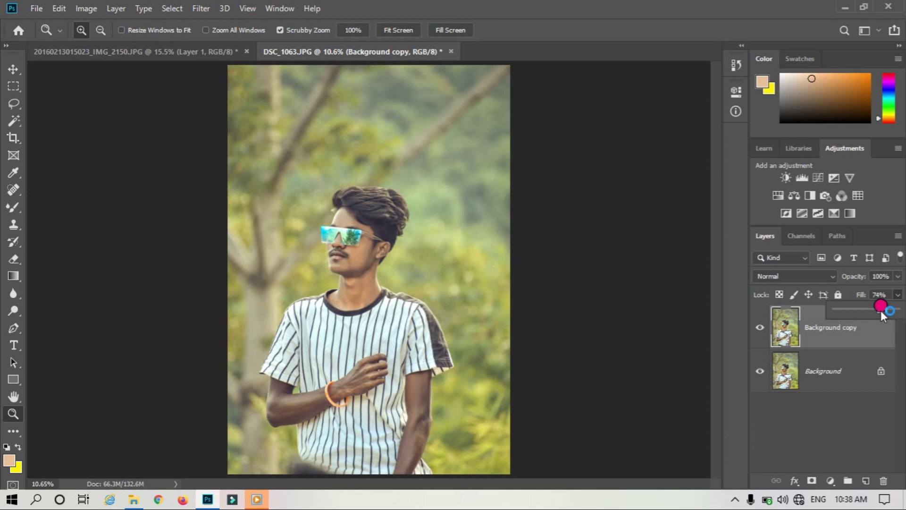
pyautogui.moveTo(385, 234); pyautogui.dragTo(444, 259)
pyautogui.click(384, 247)
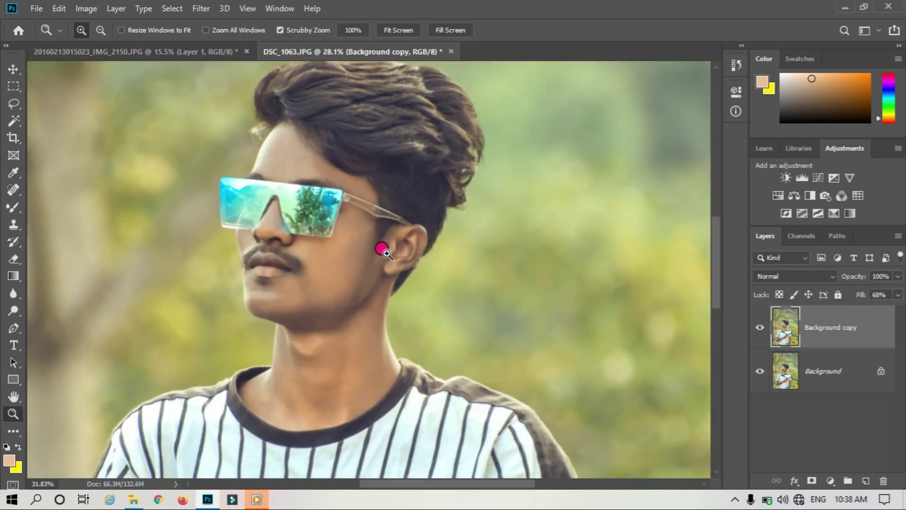
# - Merge the copy down into Background and duplicate Background again
pyautogui.rightClick(831, 335)
pyautogui.click(689, 393)
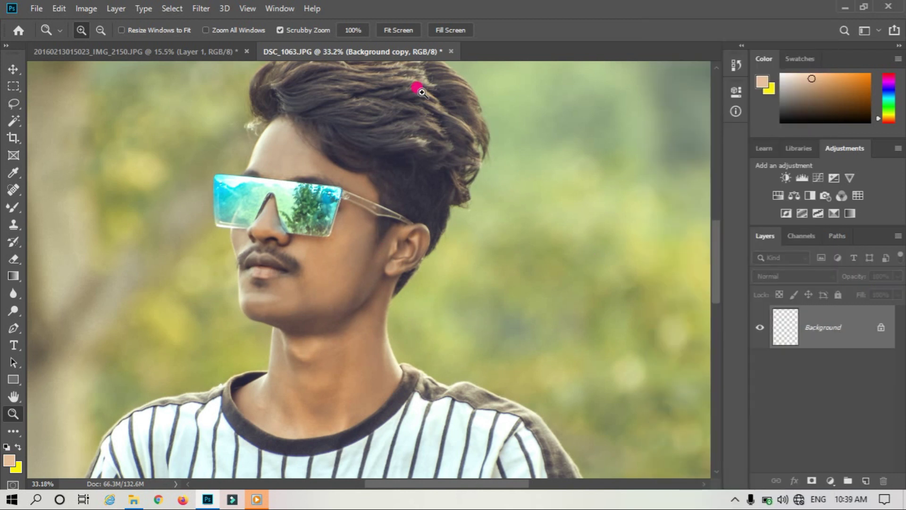
pyautogui.click(398, 30)
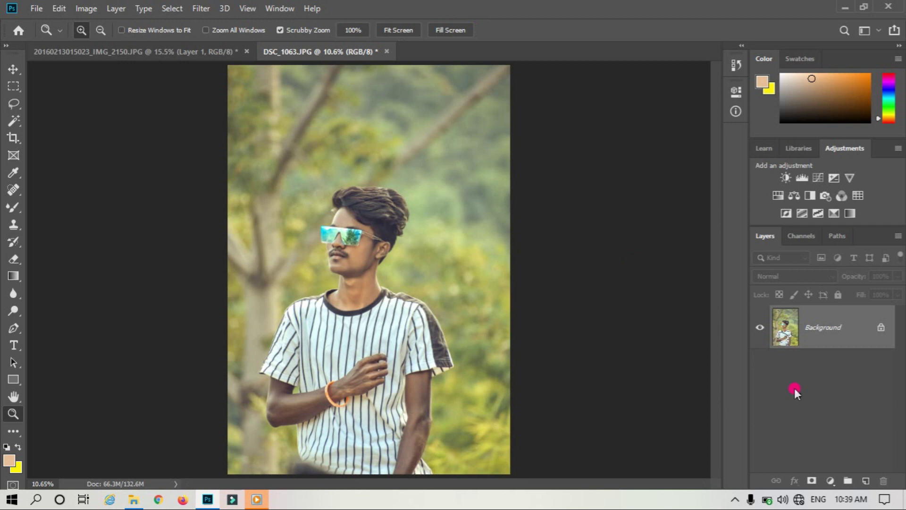
pyautogui.moveTo(845, 330)
pyautogui.mouseDown()
pyautogui.moveTo(852, 461)
pyautogui.moveTo(866, 480)
pyautogui.mouseUp()
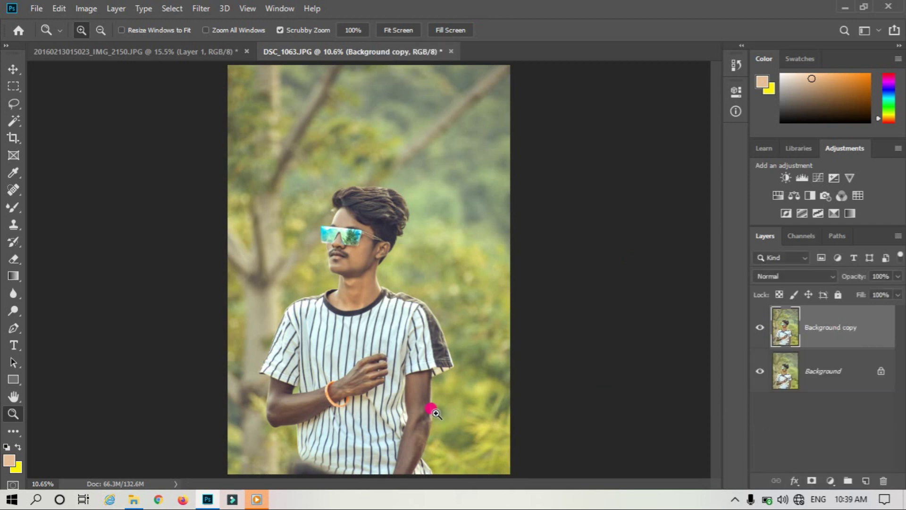
# - Zoom into the forearm and set the foreground to pale peach #f8d4ad sampled at the wrist
pyautogui.moveTo(297, 405); pyautogui.dragTo(363, 411)
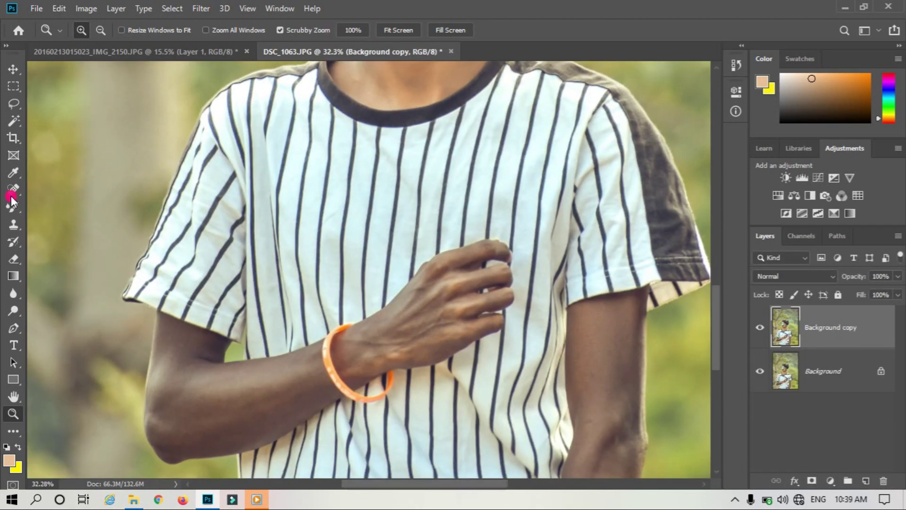
pyautogui.moveTo(279, 370); pyautogui.dragTo(291, 372)
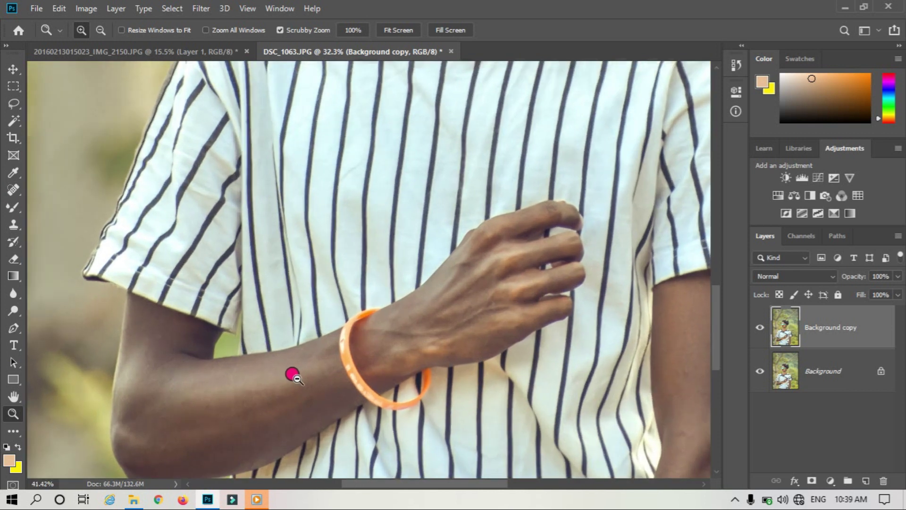
pyautogui.scroll(-2, 255, 367)
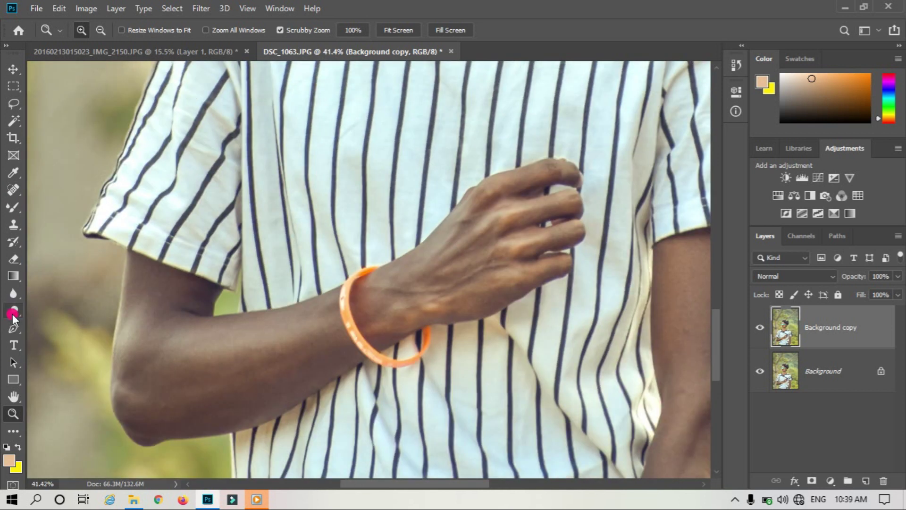
pyautogui.click(7, 460)
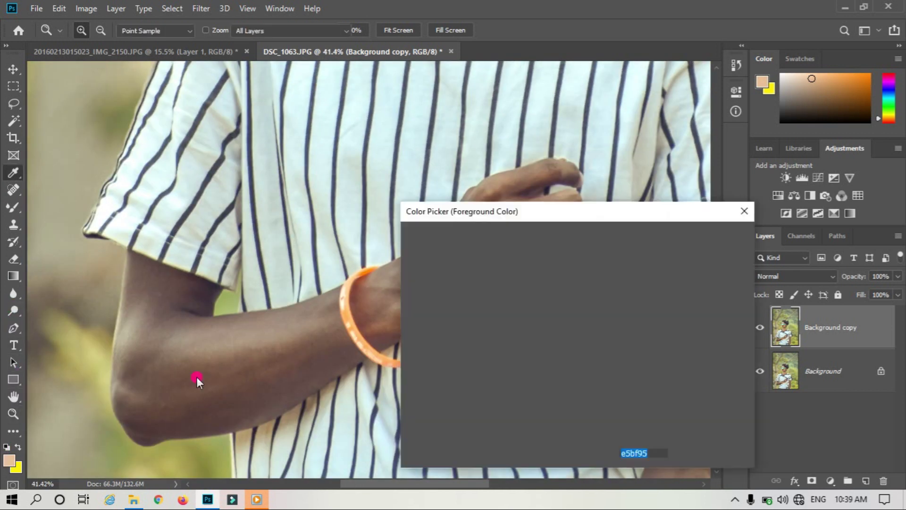
pyautogui.click(223, 334)
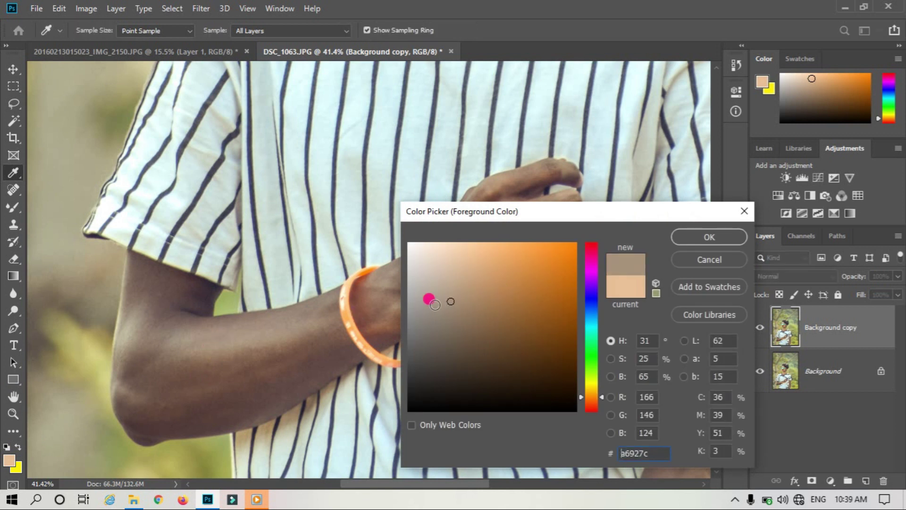
pyautogui.moveTo(449, 297)
pyautogui.mouseDown()
pyautogui.moveTo(430, 258)
pyautogui.moveTo(459, 228)
pyautogui.moveTo(578, 262)
pyautogui.mouseUp()
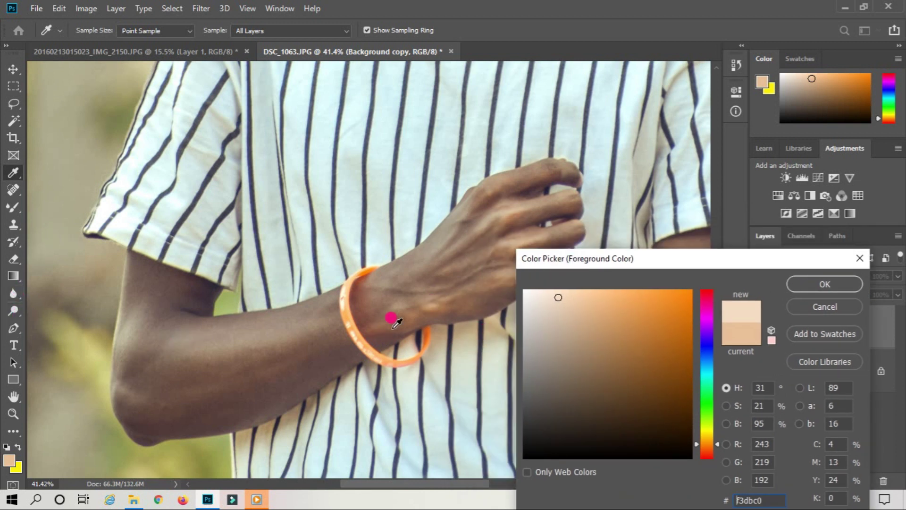
pyautogui.click(431, 304)
pyautogui.click(577, 296)
pyautogui.moveTo(590, 317)
pyautogui.mouseDown()
pyautogui.moveTo(575, 295)
pyautogui.moveTo(600, 294)
pyautogui.mouseUp()
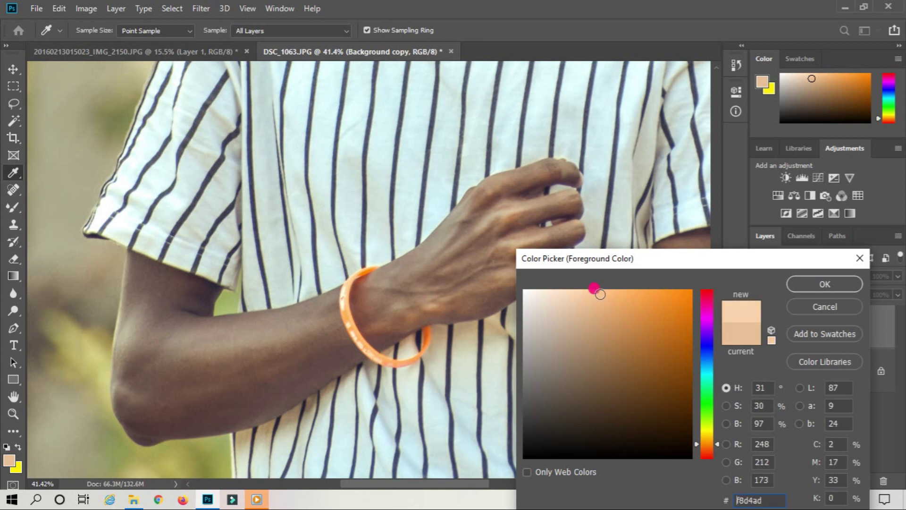
pyautogui.click(818, 283)
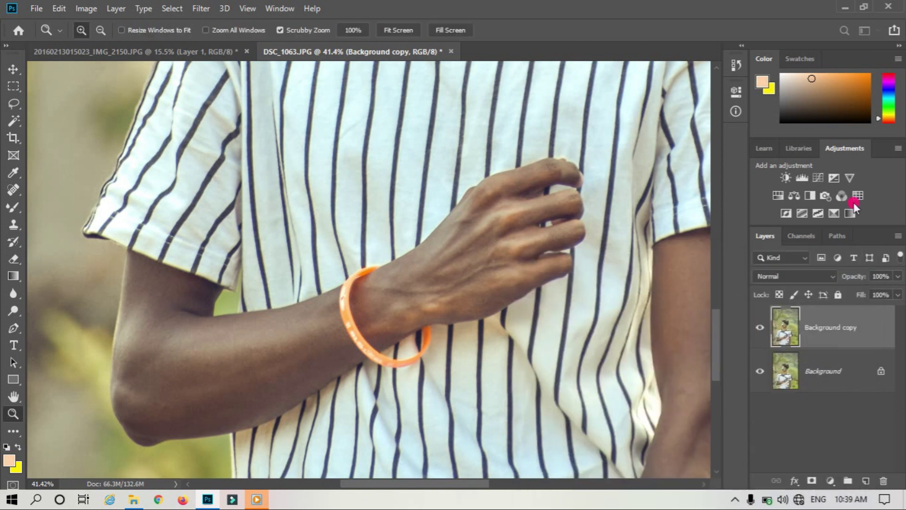
# - Blend the skin on the forearm, elbow and other arm with the Mixer Brush
pyautogui.click(13, 206)
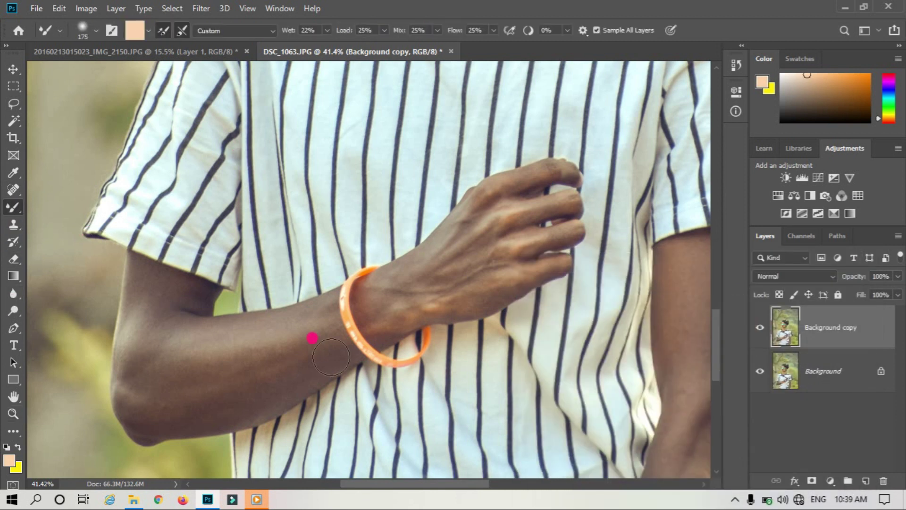
pyautogui.moveTo(310, 353)
pyautogui.mouseDown()
pyautogui.moveTo(188, 405)
pyautogui.moveTo(206, 441)
pyautogui.mouseUp()
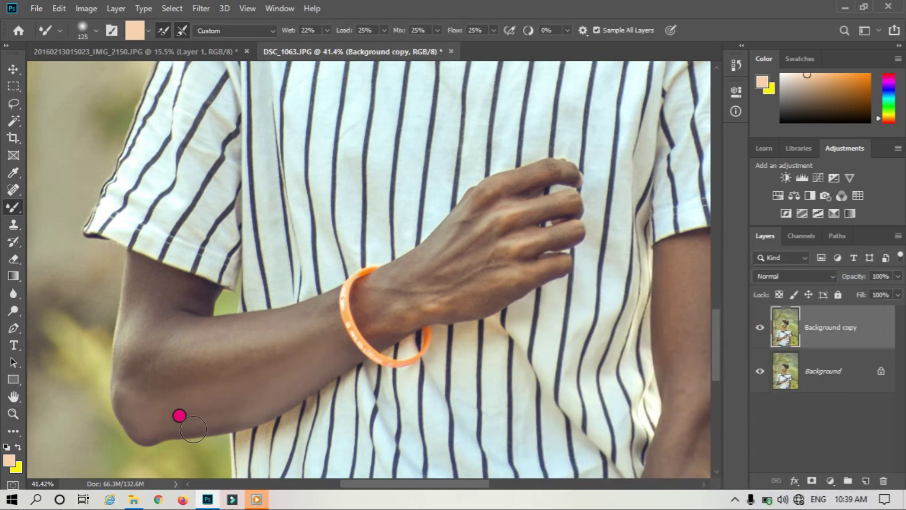
pyautogui.press('[')
pyautogui.press('[')
pyautogui.press('[')
pyautogui.moveTo(136, 269); pyautogui.dragTo(203, 303)
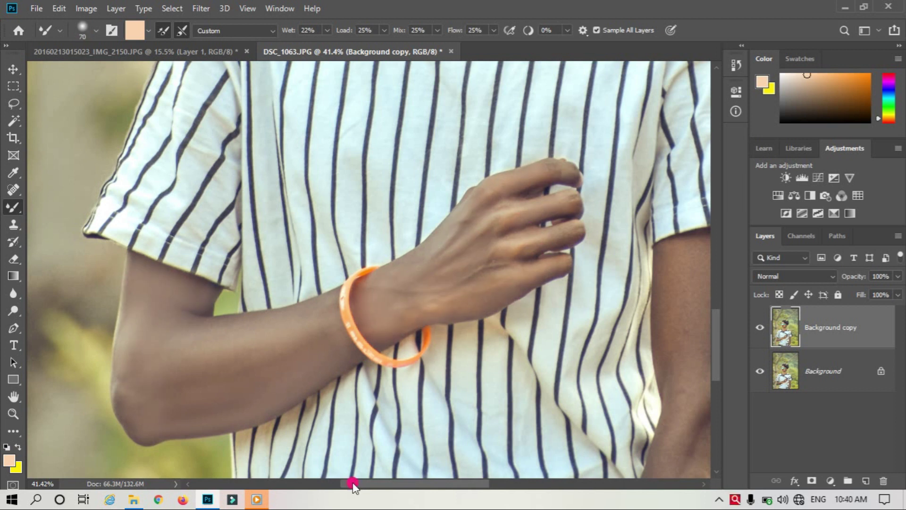
pyautogui.scroll(-5, 350, 482)
pyautogui.hscroll(10, 350, 482)
pyautogui.press(']')
pyautogui.press(']')
pyautogui.moveTo(302, 434)
pyautogui.mouseDown()
pyautogui.moveTo(359, 160)
pyautogui.moveTo(364, 226)
pyautogui.mouseUp()
pyautogui.press(']')
# - Fit the photo in view and merge all visible layers
pyautogui.click(14, 413)
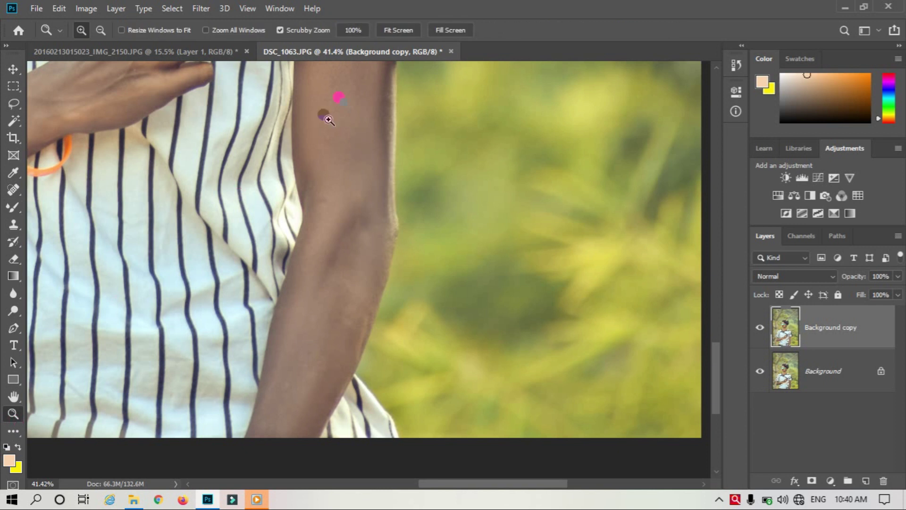
pyautogui.click(399, 31)
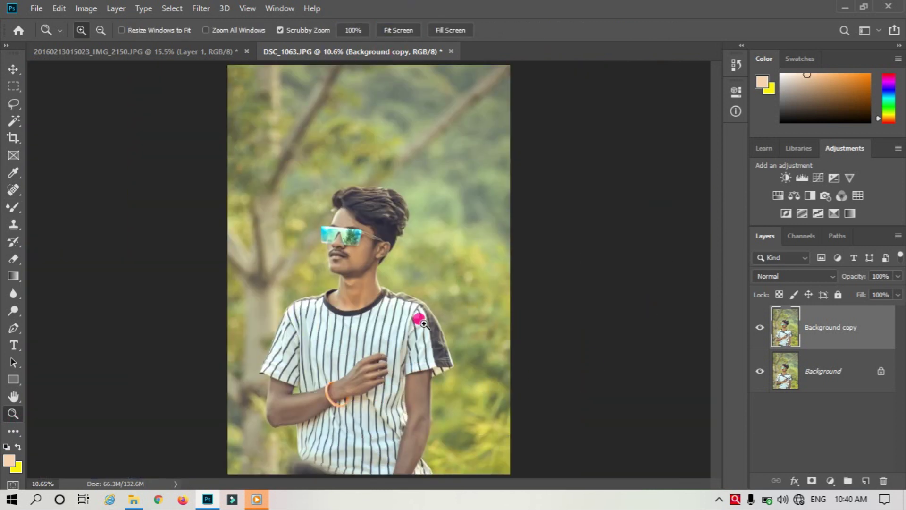
pyautogui.rightClick(840, 337)
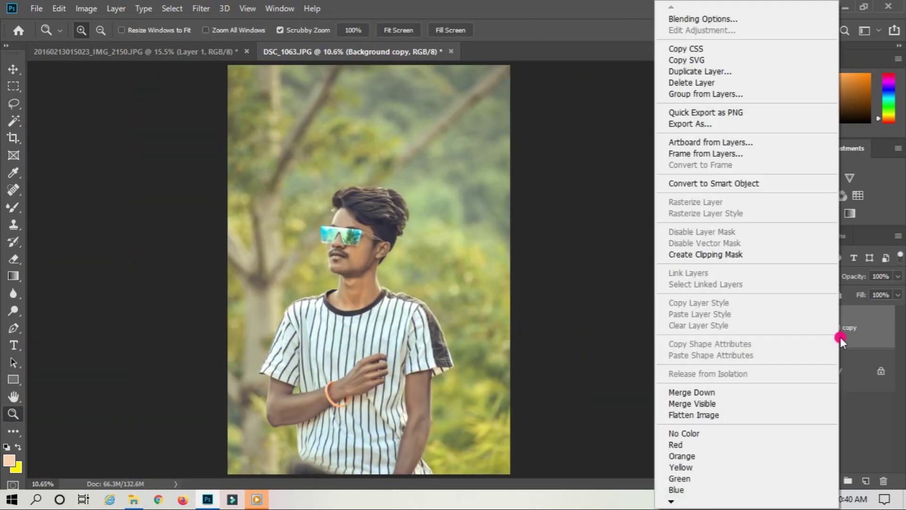
pyautogui.click(735, 404)
# - Duplicate Background and open the Camera Raw Filter with Before/After view
pyautogui.moveTo(848, 339); pyautogui.dragTo(866, 480)
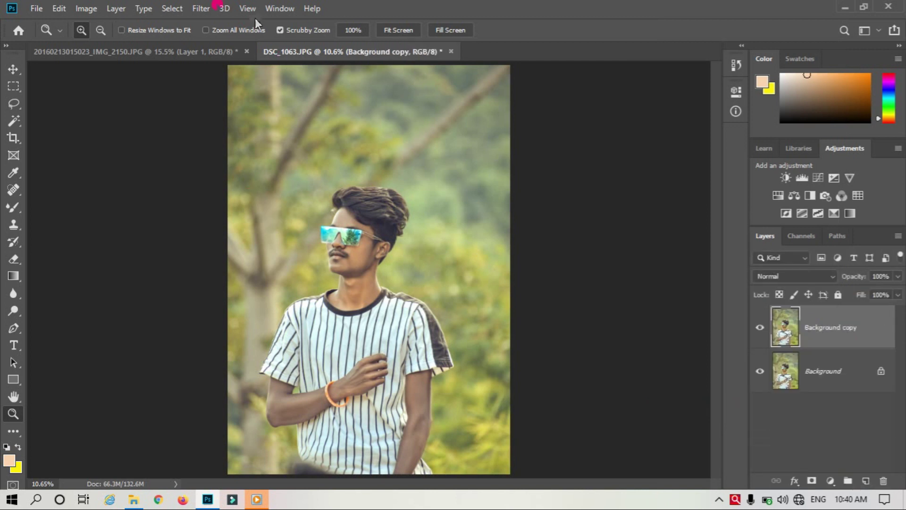
pyautogui.click(203, 8)
pyautogui.click(194, 80)
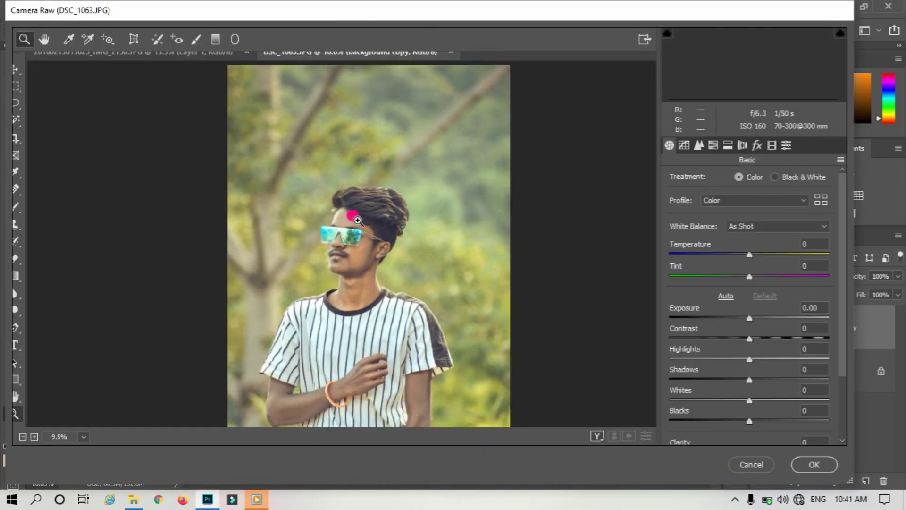
pyautogui.click(598, 436)
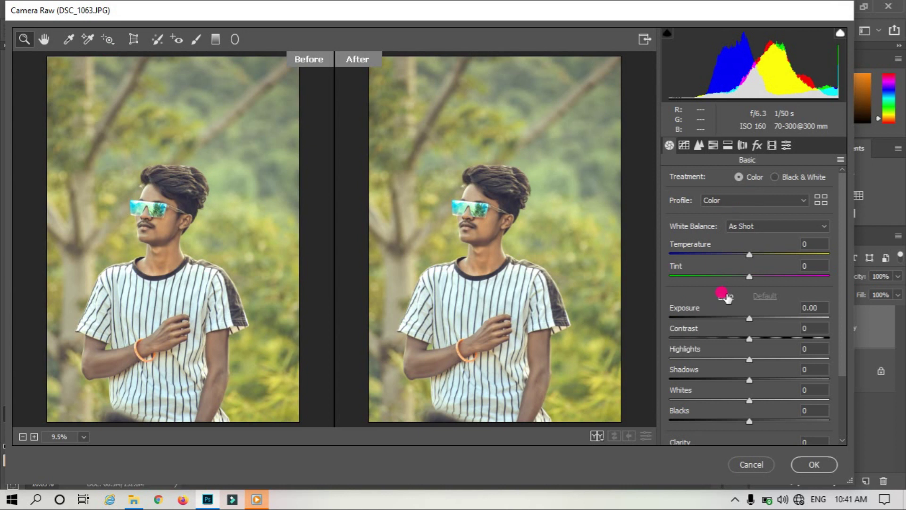
# - Apply Auto tone, then set Exposure 0.00 and Blacks -36
pyautogui.click(727, 296)
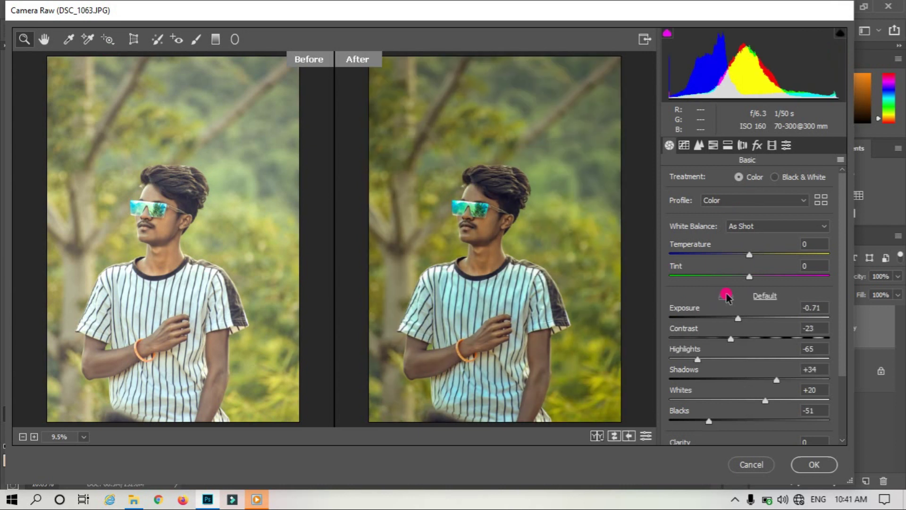
pyautogui.moveTo(737, 316); pyautogui.dragTo(749, 321)
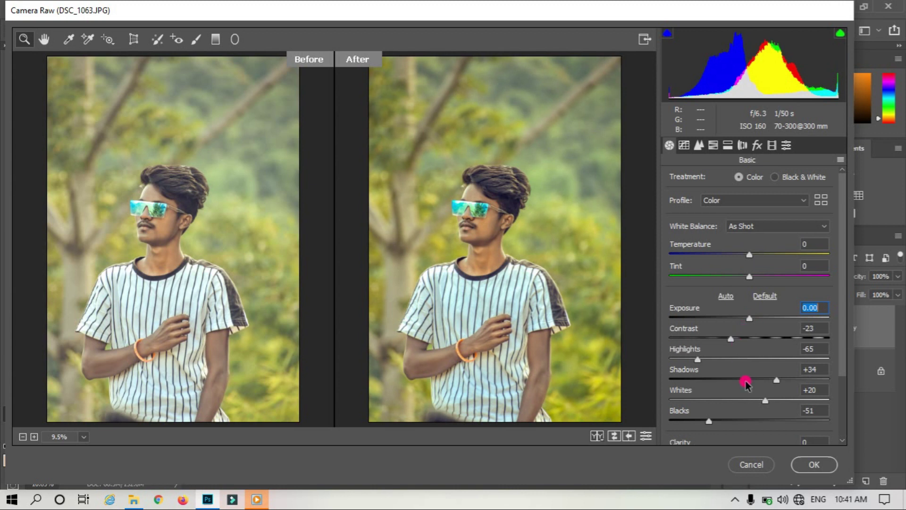
pyautogui.moveTo(709, 419)
pyautogui.mouseDown()
pyautogui.moveTo(730, 421)
pyautogui.moveTo(720, 420)
pyautogui.mouseUp()
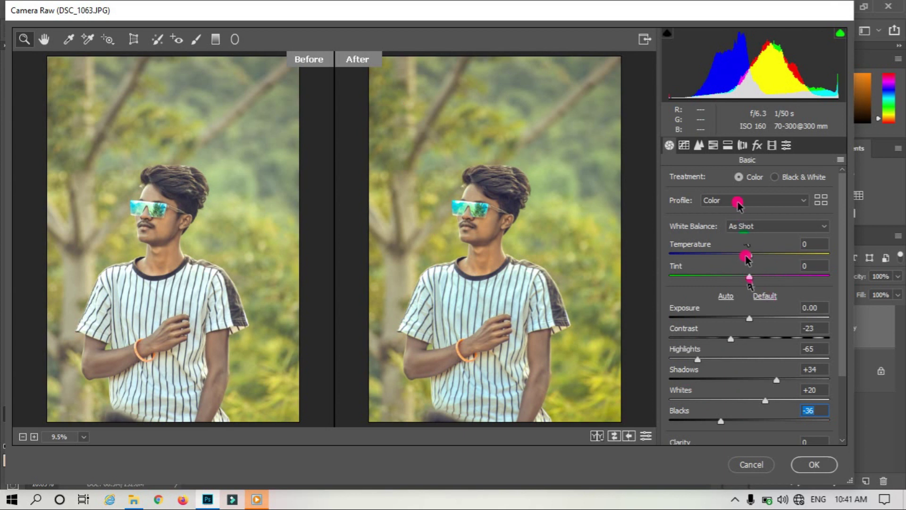
# - Set HSL saturation to Greens +36, Aquas +44, Blues -68, Purples -27
pyautogui.click(713, 145)
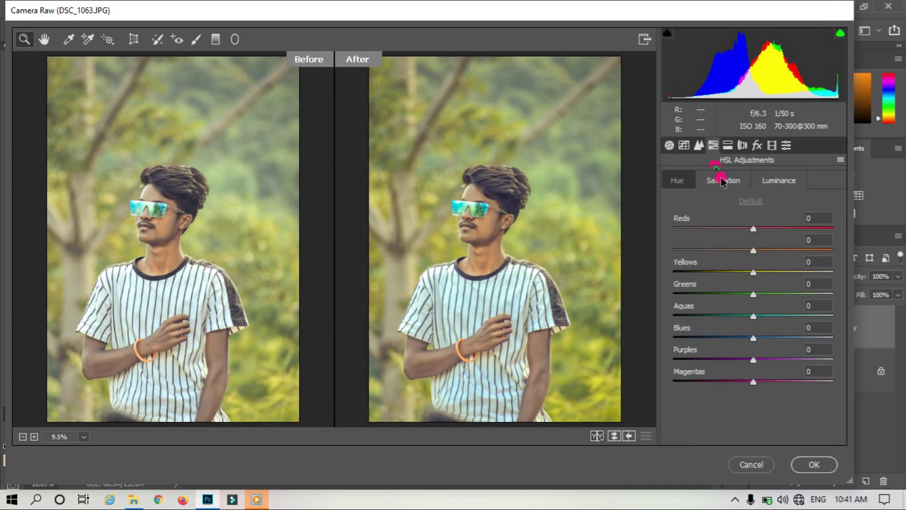
pyautogui.click(722, 181)
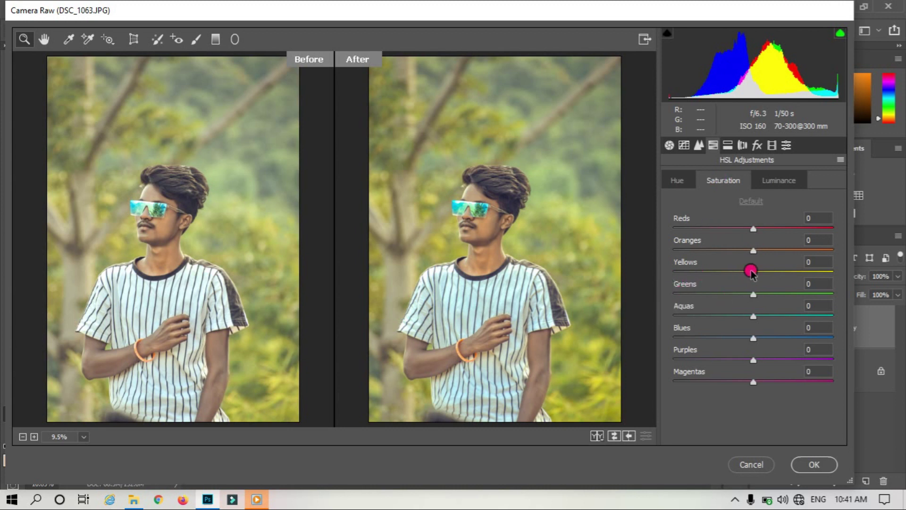
pyautogui.moveTo(751, 273)
pyautogui.mouseDown()
pyautogui.moveTo(648, 272)
pyautogui.moveTo(756, 276)
pyautogui.moveTo(796, 293)
pyautogui.moveTo(719, 292)
pyautogui.moveTo(780, 293)
pyautogui.moveTo(751, 272)
pyautogui.mouseUp()
pyautogui.moveTo(750, 338); pyautogui.dragTo(700, 320)
pyautogui.moveTo(700, 319); pyautogui.dragTo(703, 320)
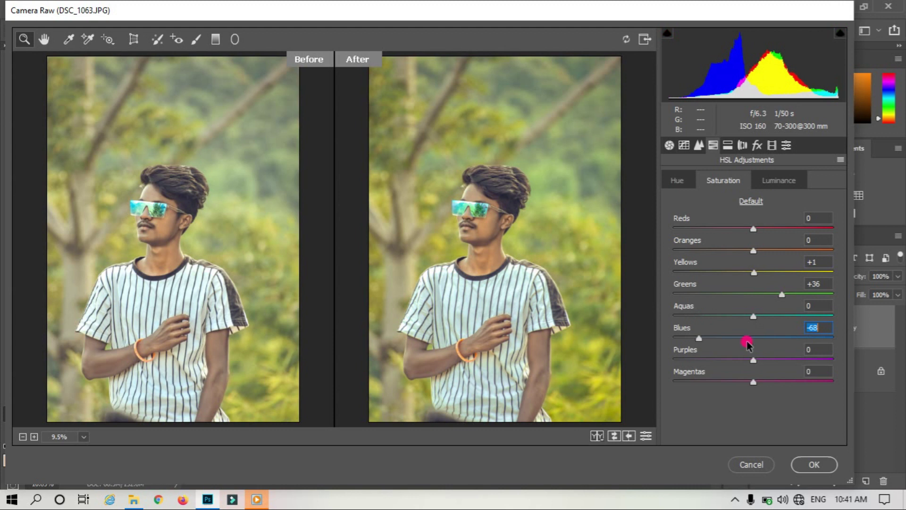
pyautogui.moveTo(753, 359)
pyautogui.mouseDown()
pyautogui.moveTo(719, 355)
pyautogui.moveTo(731, 357)
pyautogui.mouseUp()
pyautogui.moveTo(756, 317)
pyautogui.mouseDown()
pyautogui.moveTo(805, 313)
pyautogui.moveTo(791, 323)
pyautogui.mouseUp()
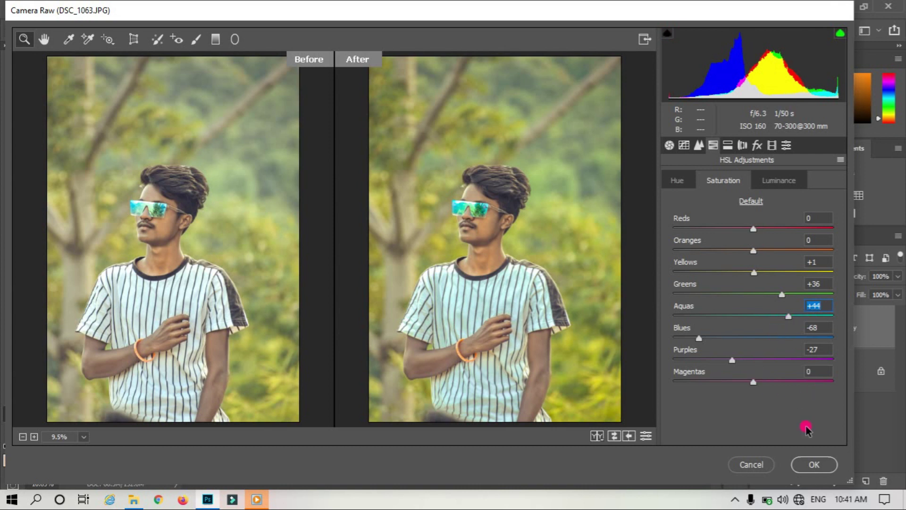
# - Tint the highlights in Split Toning to Hue 57, Saturation 8
pyautogui.click(728, 145)
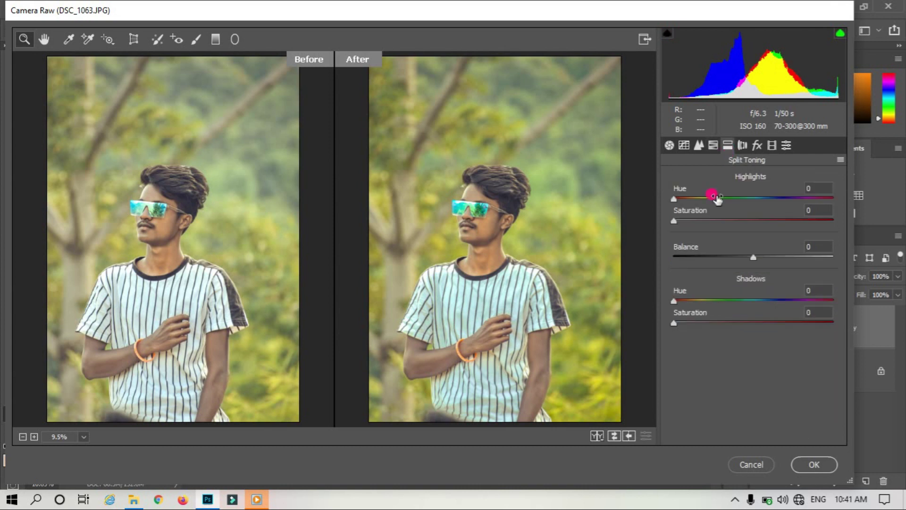
pyautogui.click(689, 220)
pyautogui.moveTo(694, 198)
pyautogui.mouseDown()
pyautogui.moveTo(704, 199)
pyautogui.moveTo(686, 222)
pyautogui.mouseUp()
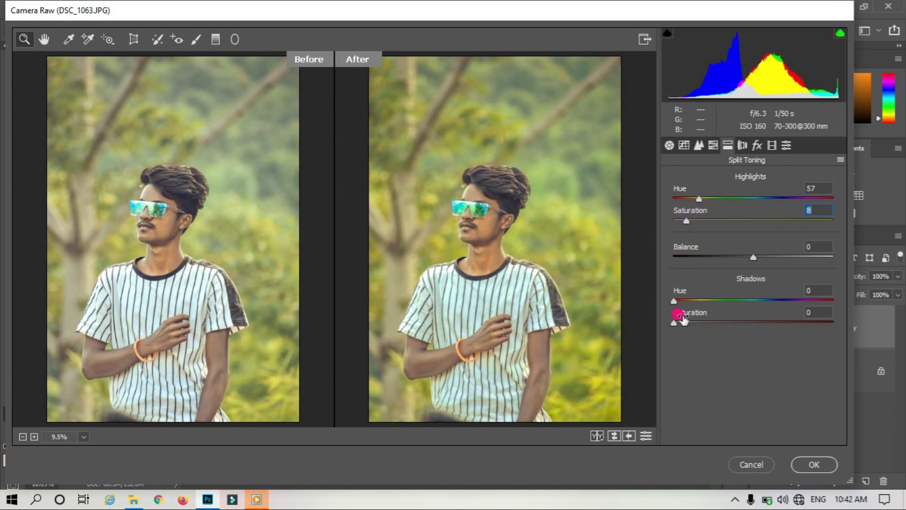
# - Set Clarity to +3 and Blacks to -28 in the Basic panel
pyautogui.click(669, 145)
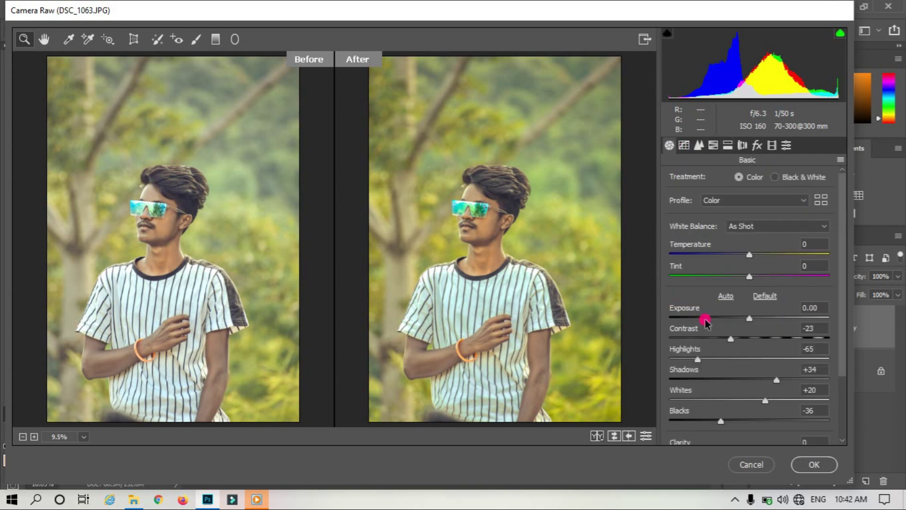
pyautogui.scroll(-2, 704, 319)
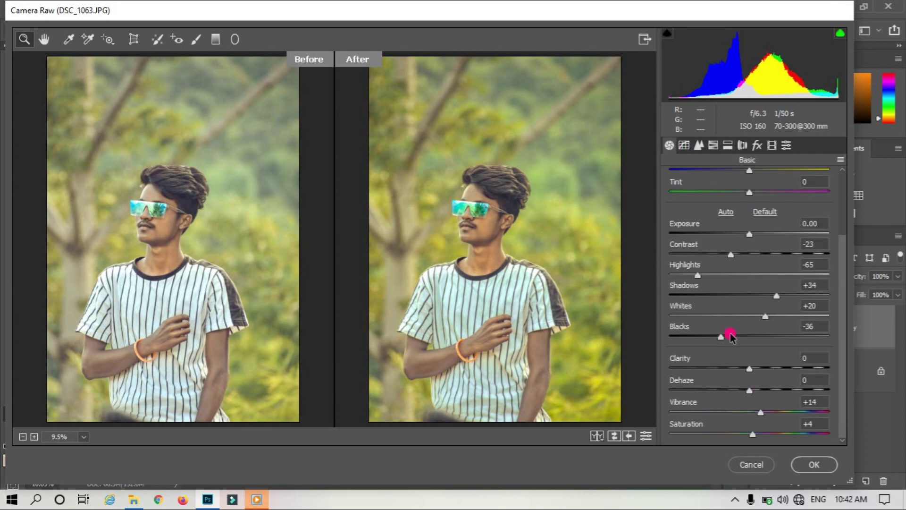
pyautogui.moveTo(751, 371); pyautogui.dragTo(753, 371)
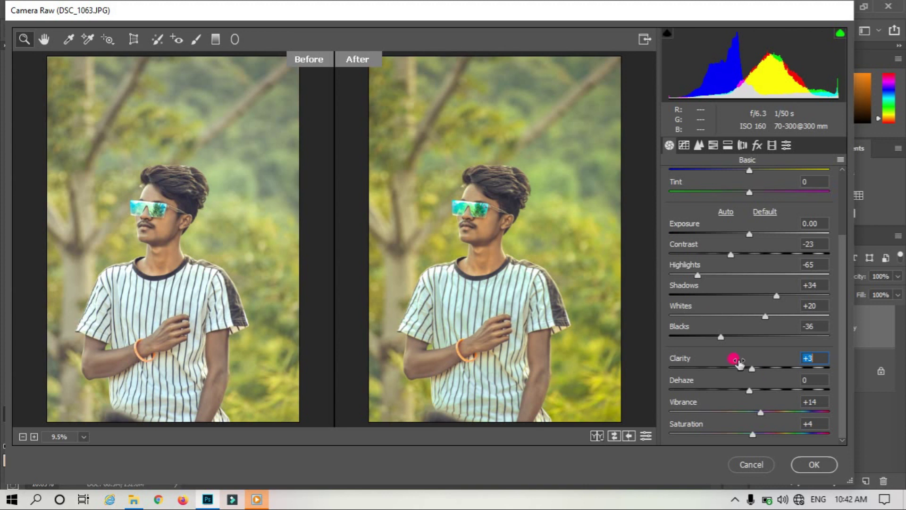
pyautogui.moveTo(721, 336); pyautogui.dragTo(722, 339)
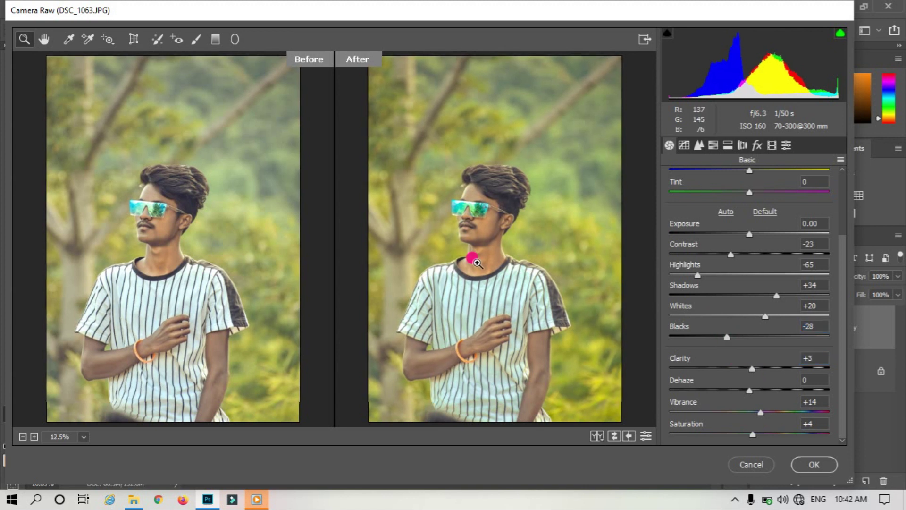
pyautogui.click(476, 261)
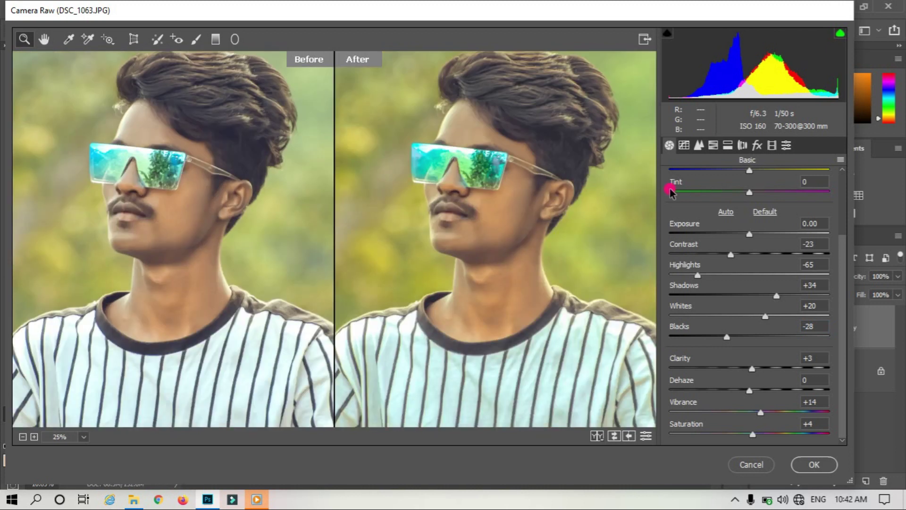
# - Set sharpening Amount to 9 on the Detail tab and apply the filter
pyautogui.click(698, 146)
pyautogui.click(683, 200)
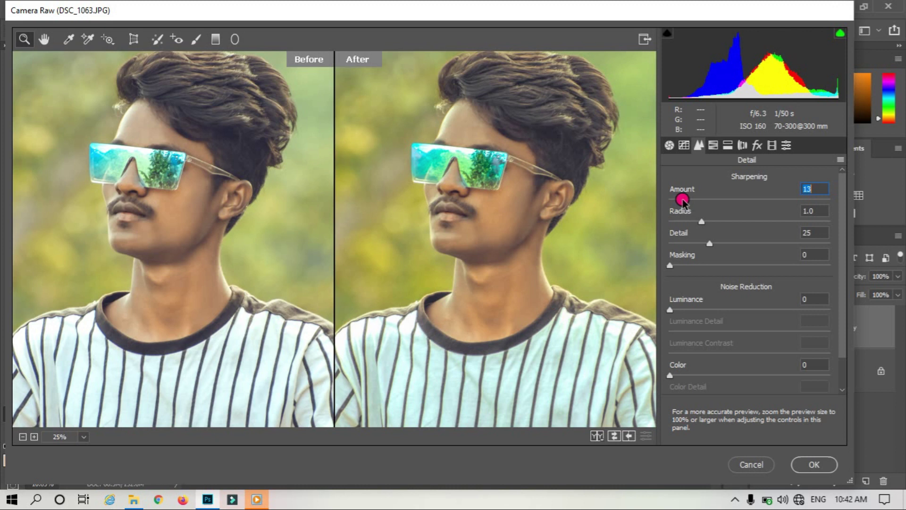
pyautogui.click(680, 199)
pyautogui.click(807, 465)
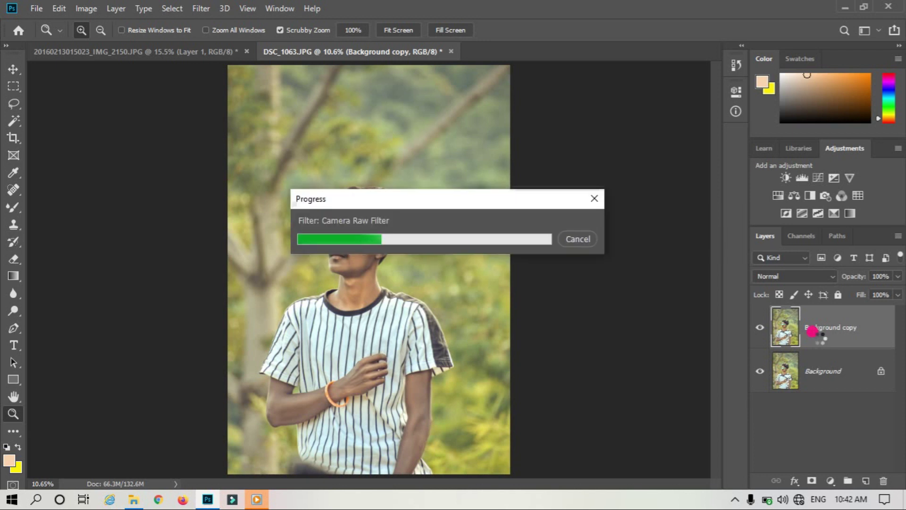
# - Flatten the image and duplicate Background into a Background copy layer
pyautogui.rightClick(812, 332)
pyautogui.click(712, 413)
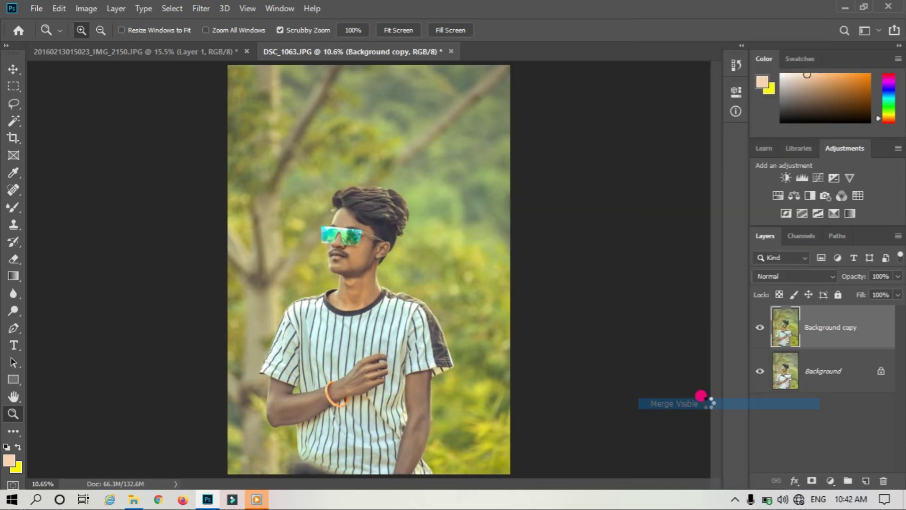
pyautogui.moveTo(822, 337); pyautogui.dragTo(869, 482)
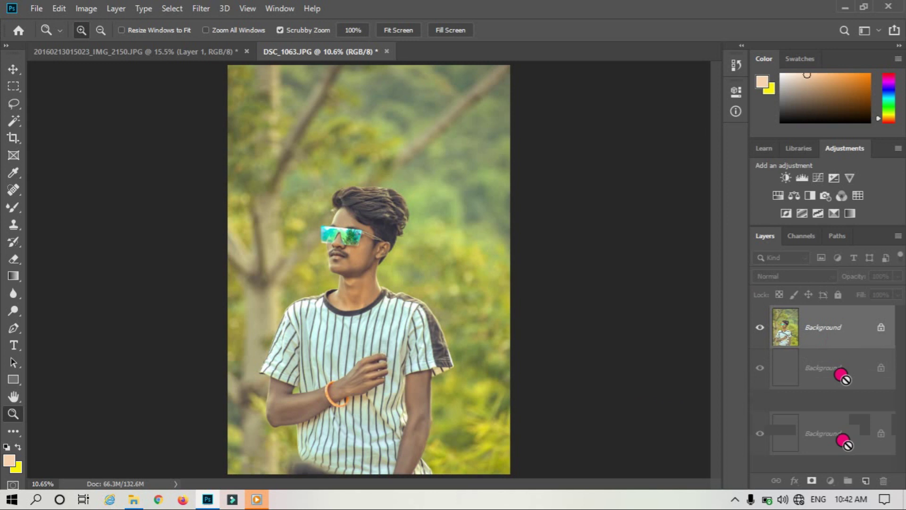
pyautogui.moveTo(346, 248); pyautogui.dragTo(425, 278)
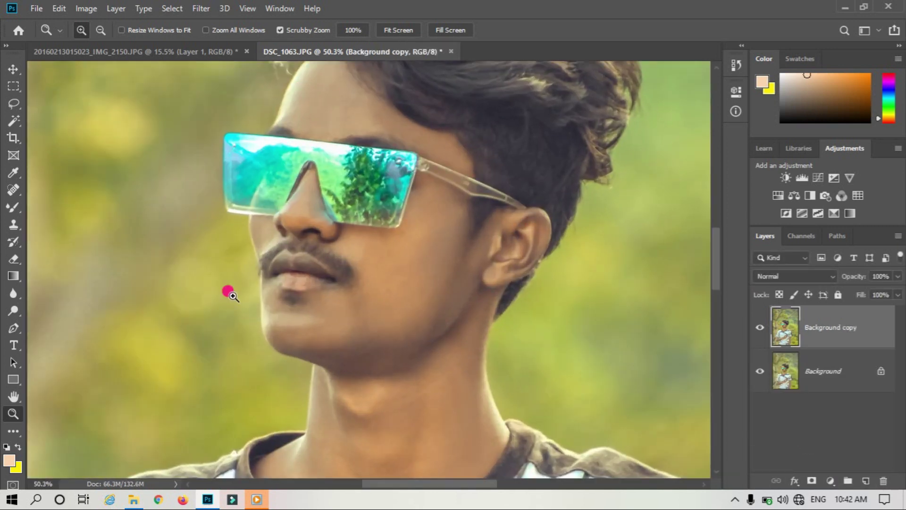
# - Set the foreground colour to a fully saturated red
pyautogui.click(9, 460)
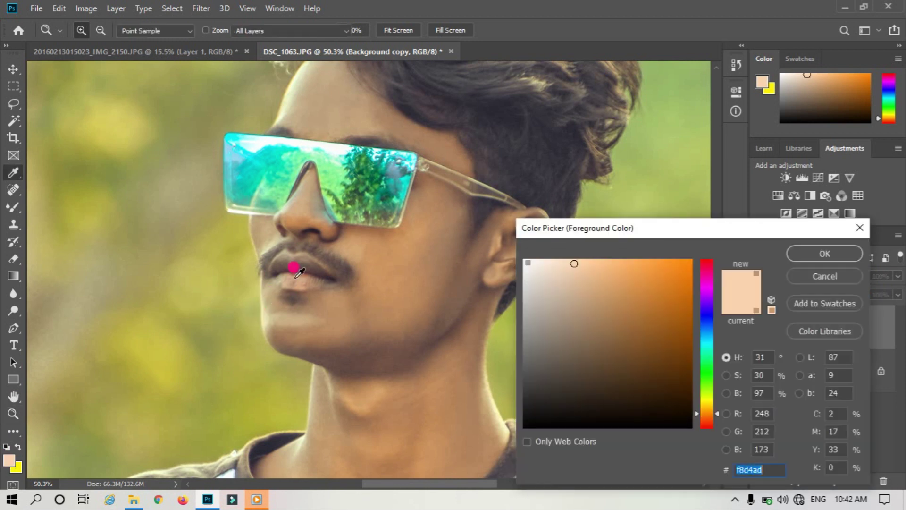
pyautogui.click(338, 271)
pyautogui.moveTo(604, 262); pyautogui.dragTo(692, 260)
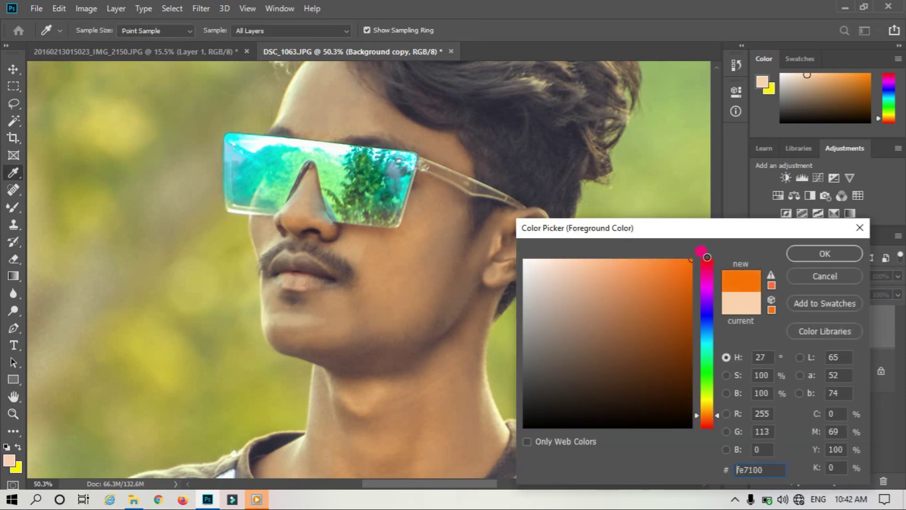
pyautogui.click(708, 258)
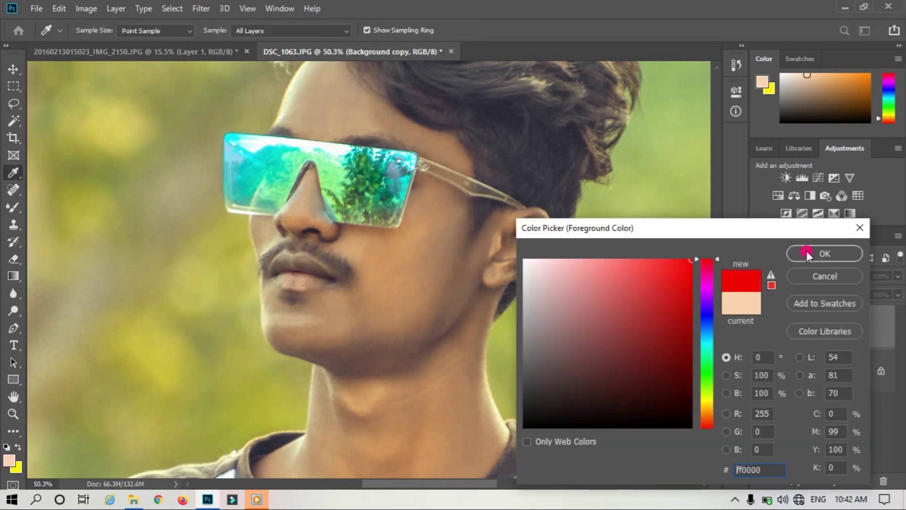
pyautogui.click(807, 253)
# - Paint over the man's lips in red with the ordinary Brush
pyautogui.press('z')
pyautogui.click(13, 206)
pyautogui.click(71, 243)
pyautogui.hotkey('shift', 'b')
pyautogui.moveTo(282, 278)
pyautogui.mouseDown()
pyautogui.moveTo(278, 271)
pyautogui.moveTo(279, 278)
pyautogui.moveTo(304, 267)
pyautogui.moveTo(286, 265)
pyautogui.mouseUp()
pyautogui.press('e')
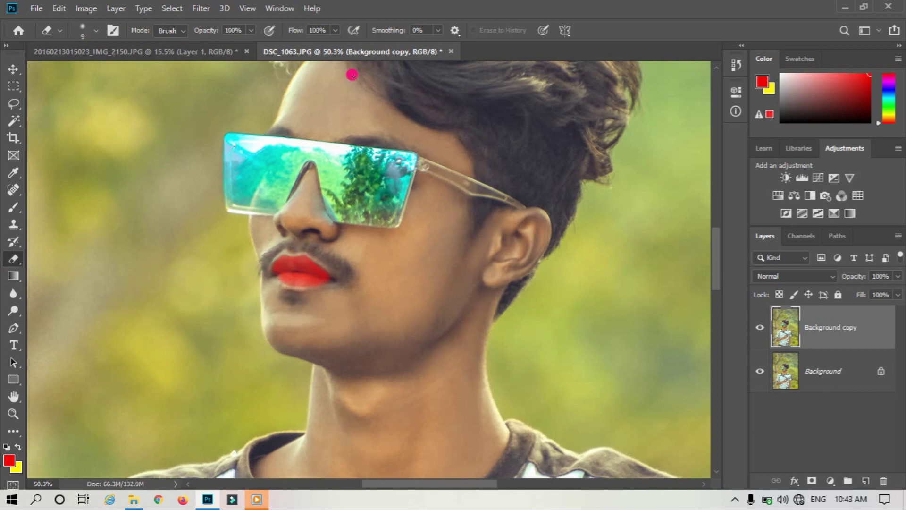
# - Fade the red lips layer to 17% opacity, viewing the whole photo
pyautogui.click(898, 276)
pyautogui.moveTo(894, 290); pyautogui.dragTo(867, 291)
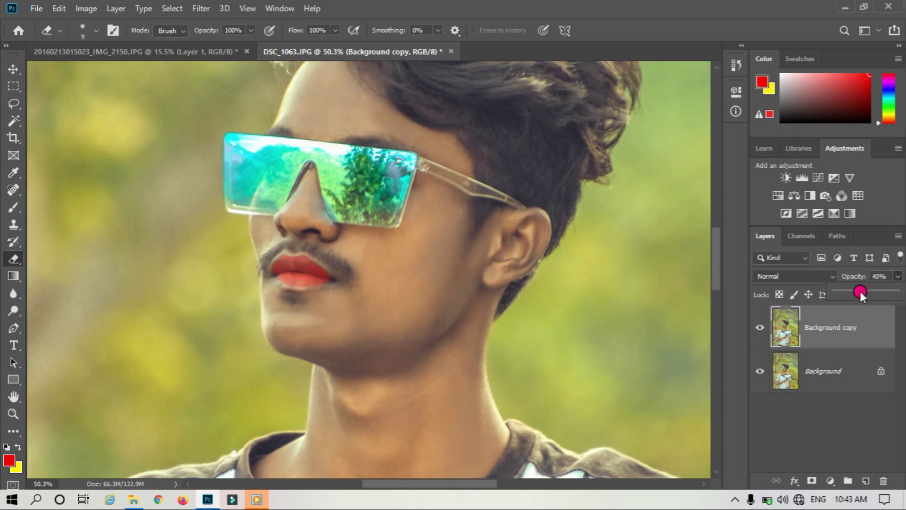
pyautogui.moveTo(852, 294); pyautogui.dragTo(851, 292)
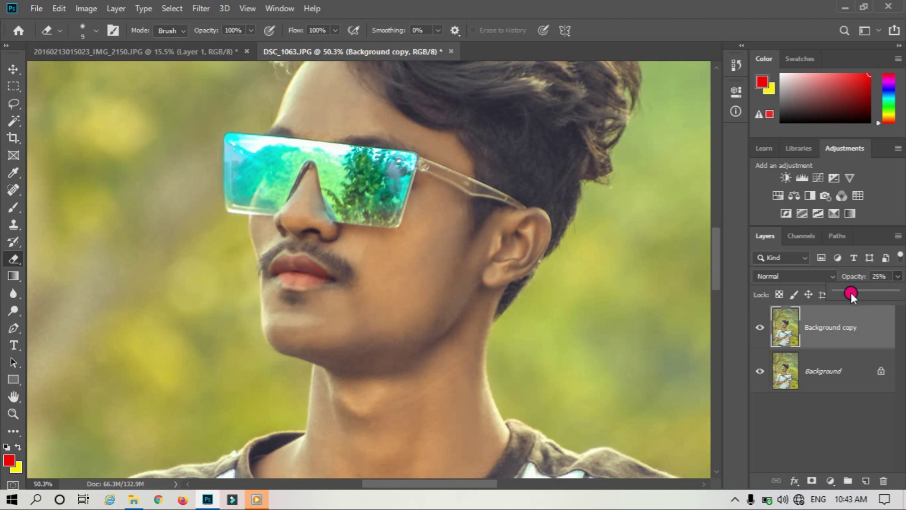
pyautogui.click(14, 413)
pyautogui.hotkey('ctrl', '0')
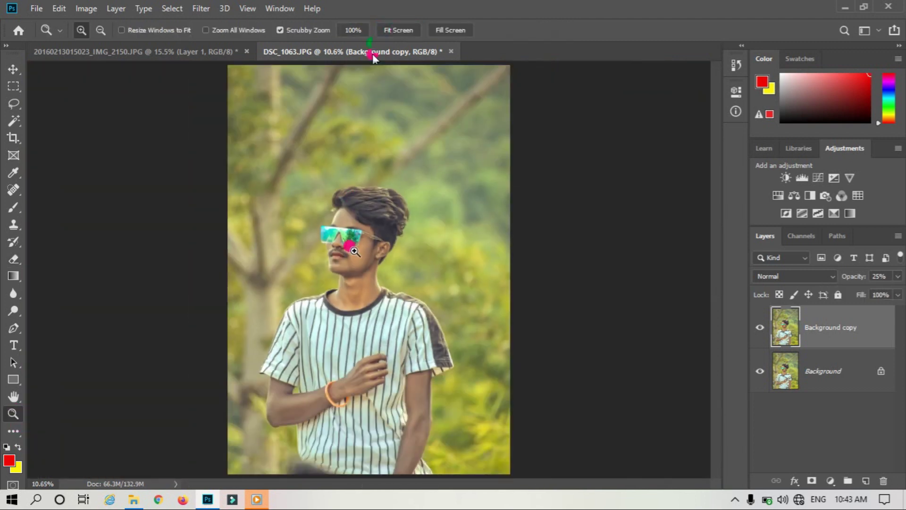
pyautogui.moveTo(898, 283); pyautogui.dragTo(829, 322)
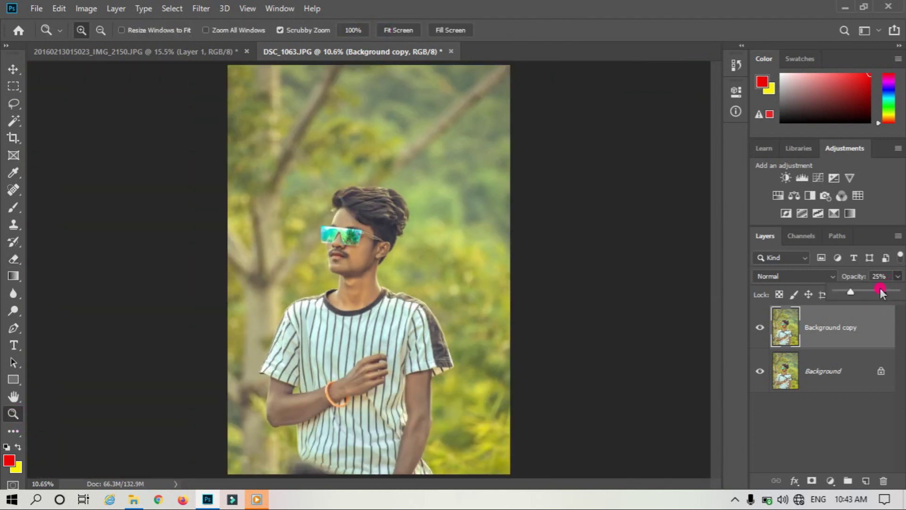
# - Merge visible layers and duplicate the merged Background
pyautogui.rightClick(830, 322)
pyautogui.click(688, 403)
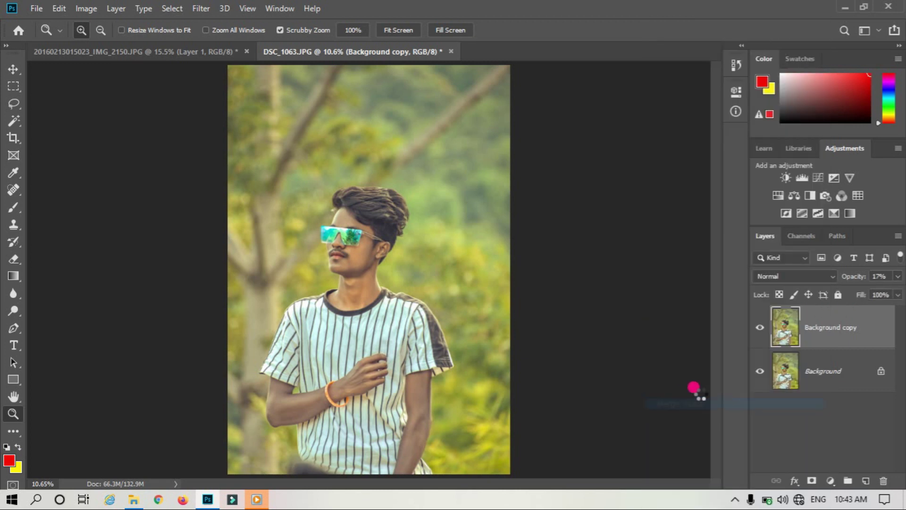
pyautogui.moveTo(856, 339)
pyautogui.mouseDown()
pyautogui.moveTo(848, 476)
pyautogui.moveTo(867, 481)
pyautogui.mouseUp()
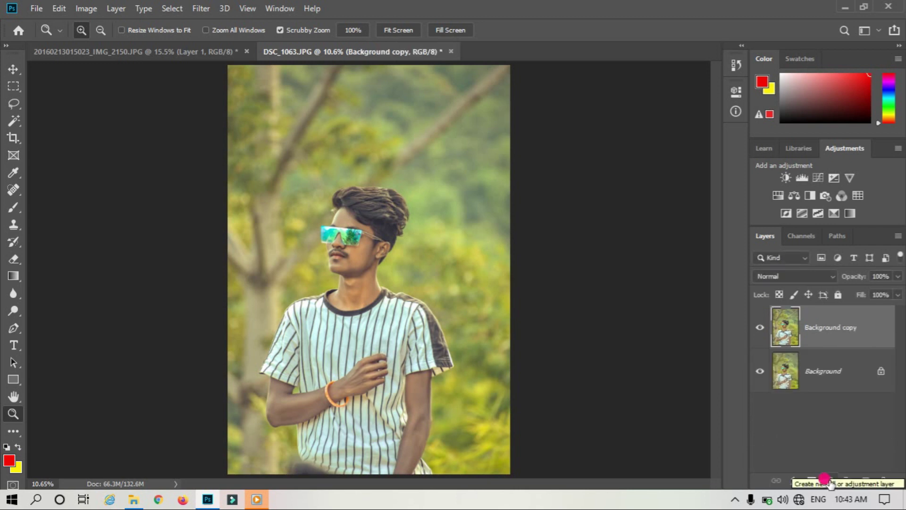
# - Add a Selective Color layer with Blacks Cyan +14 and Black +15
pyautogui.click(827, 482)
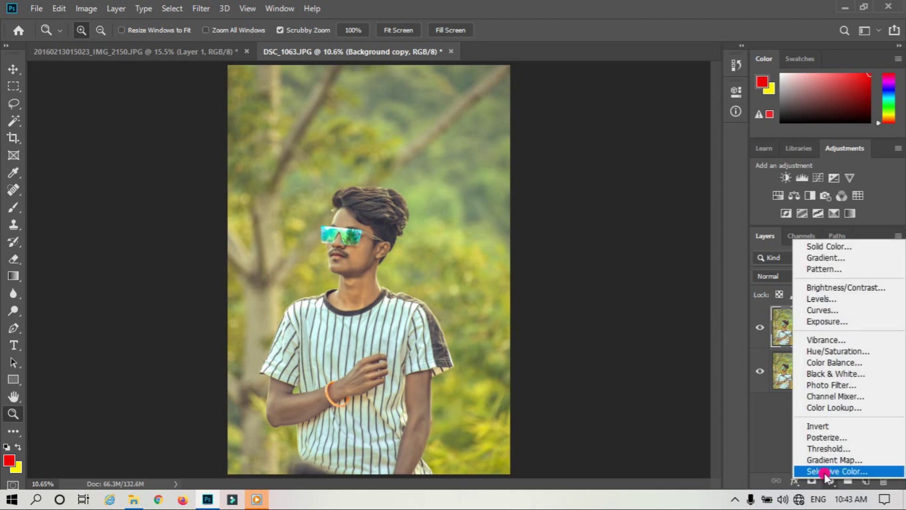
pyautogui.click(833, 472)
pyautogui.moveTo(625, 177); pyautogui.dragTo(634, 173)
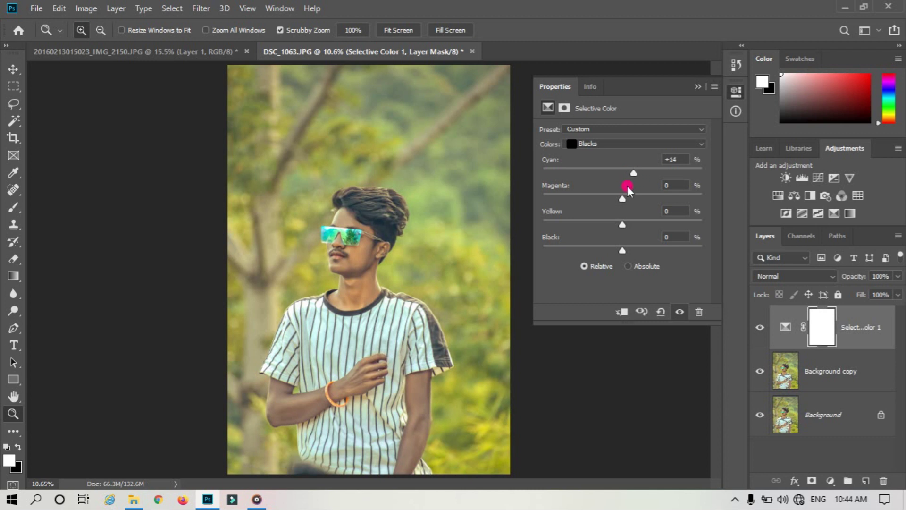
pyautogui.moveTo(623, 251); pyautogui.dragTo(634, 251)
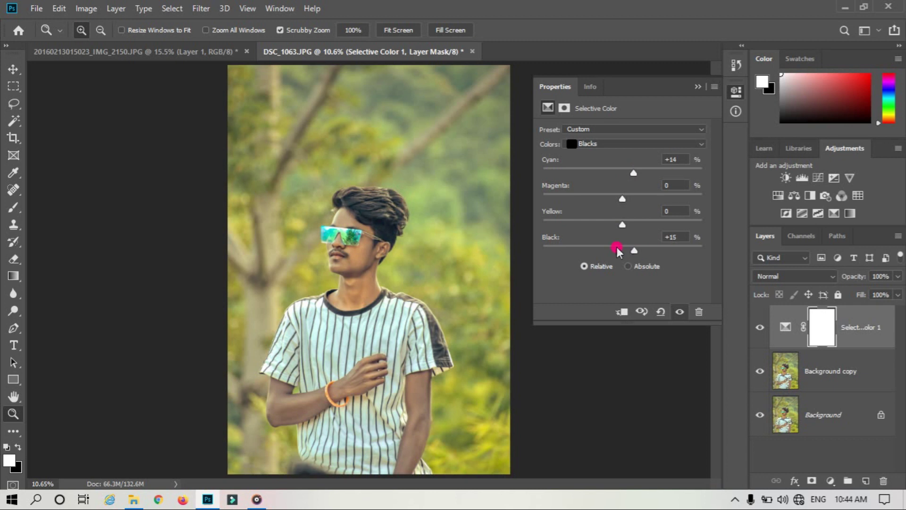
# - In Greens, push Cyan to -100 and fine-tune Yellow
pyautogui.click(597, 141)
pyautogui.click(625, 175)
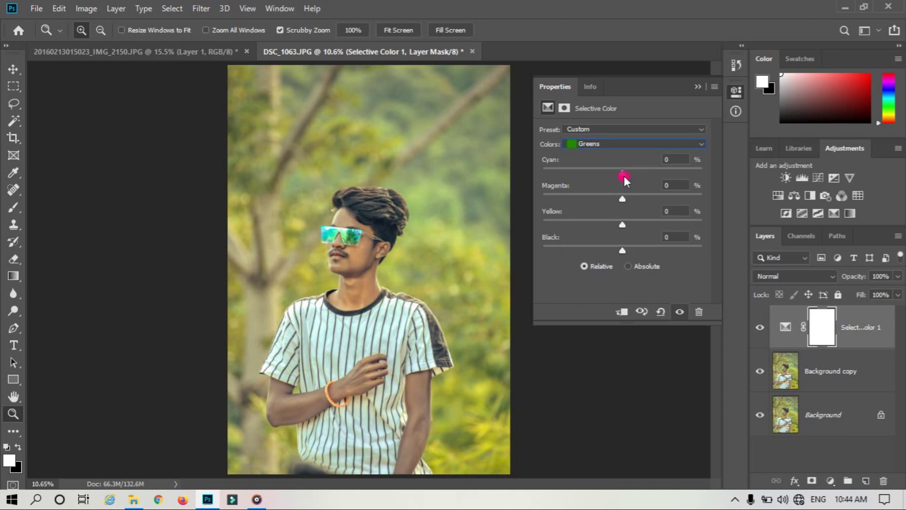
pyautogui.moveTo(644, 174); pyautogui.dragTo(552, 173)
pyautogui.moveTo(698, 174); pyautogui.dragTo(547, 170)
pyautogui.moveTo(623, 222)
pyautogui.mouseDown()
pyautogui.moveTo(528, 186)
pyautogui.moveTo(644, 191)
pyautogui.moveTo(622, 194)
pyautogui.mouseUp()
# - Set Yellows Black to +19 and close the Selective Color properties
pyautogui.click(607, 142)
pyautogui.click(601, 165)
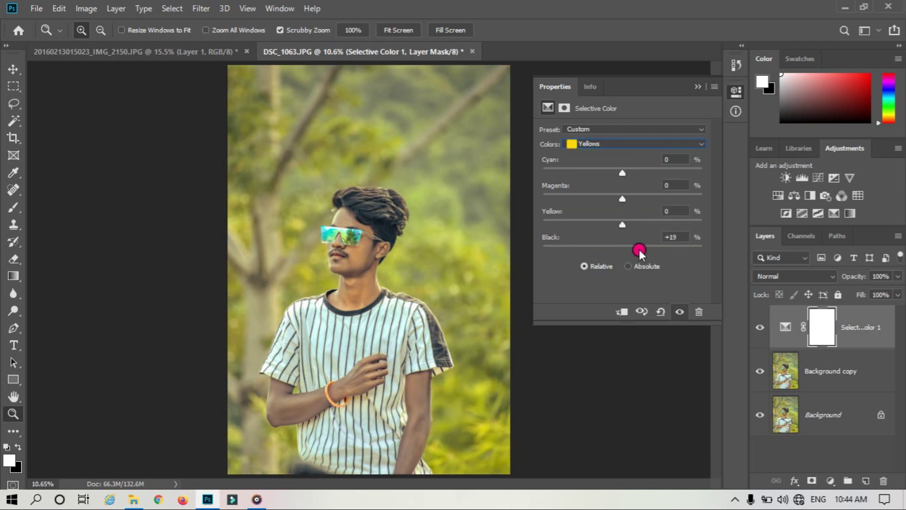
pyautogui.moveTo(645, 249); pyautogui.dragTo(638, 249)
pyautogui.click(694, 89)
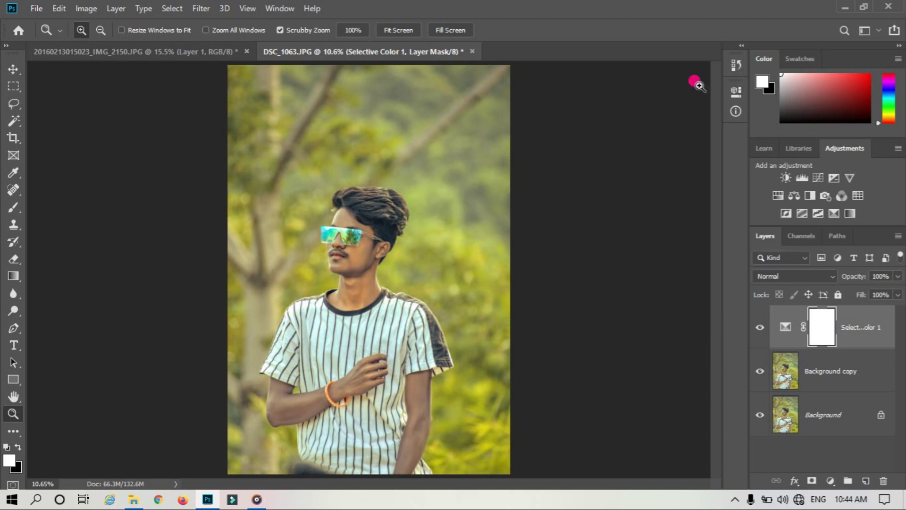
# - Merge visible layers, duplicate Background, and launch the Camera Raw filter
pyautogui.rightClick(852, 333)
pyautogui.click(737, 405)
pyautogui.moveTo(811, 352); pyautogui.dragTo(866, 481)
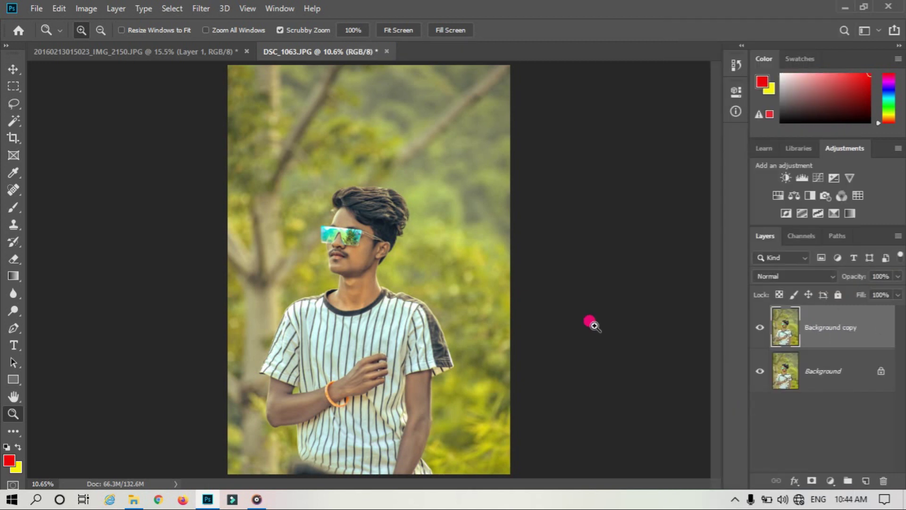
pyautogui.click(201, 9)
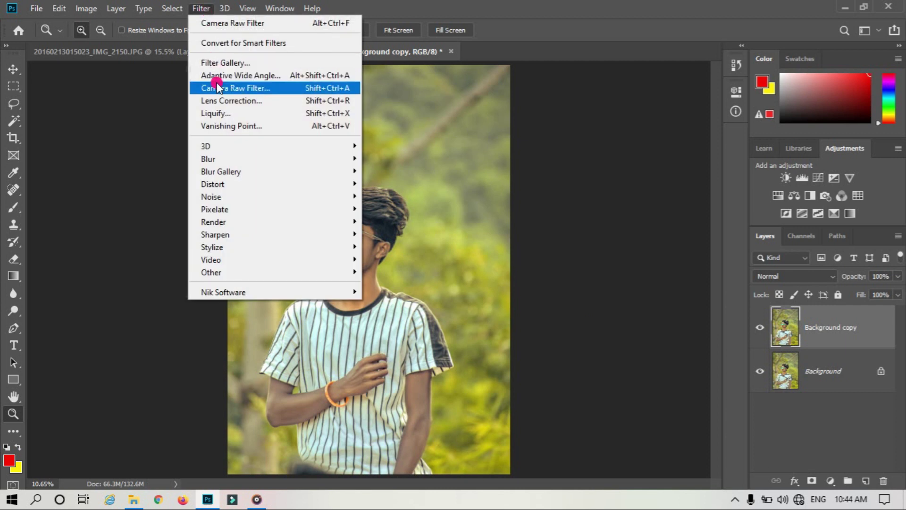
pyautogui.click(221, 87)
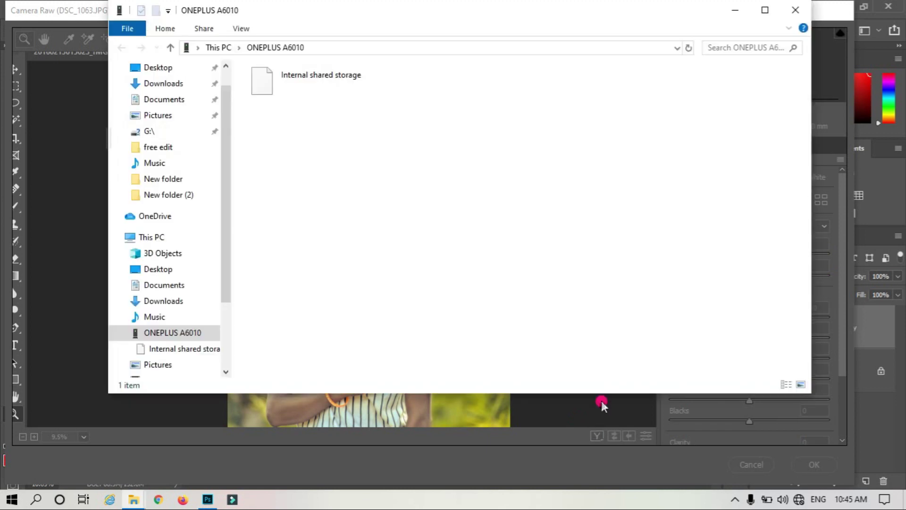
# - Show a before/after side-by-side view and warm the Temperature to +5
pyautogui.click(794, 10)
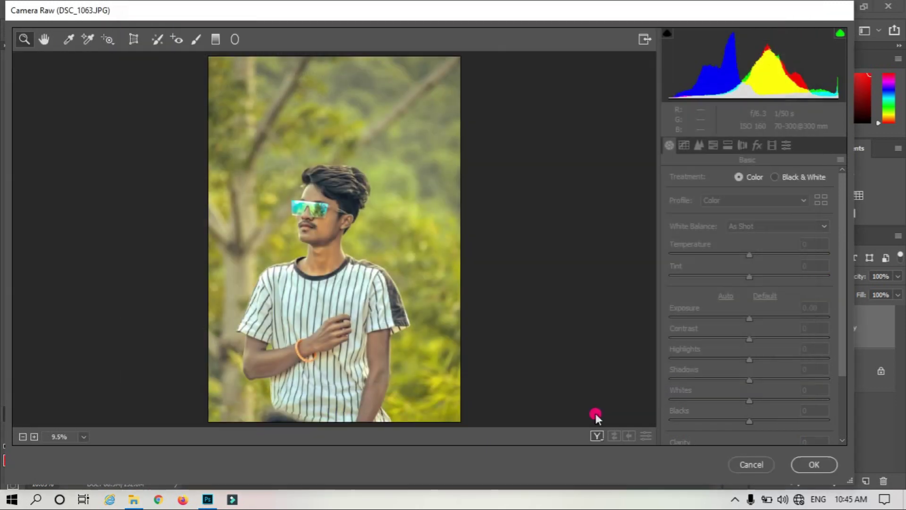
pyautogui.click(598, 435)
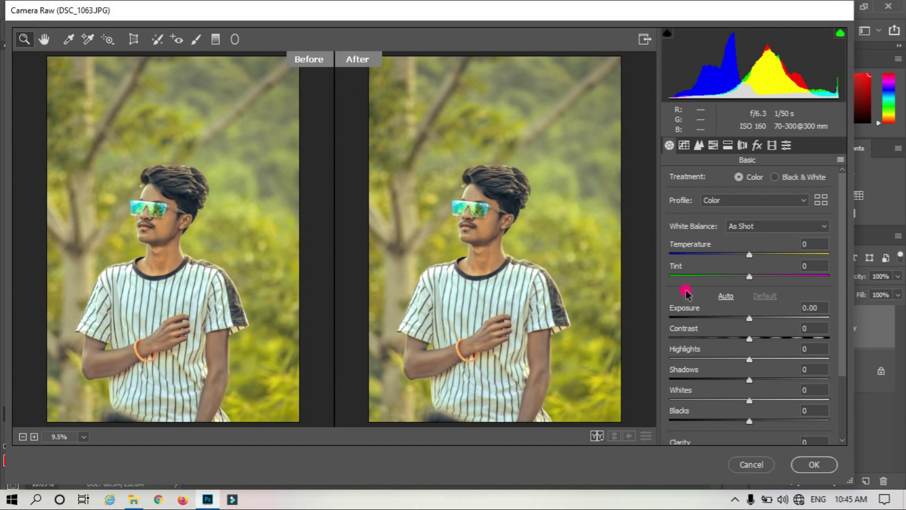
pyautogui.click(749, 256)
pyautogui.moveTo(749, 256); pyautogui.dragTo(753, 256)
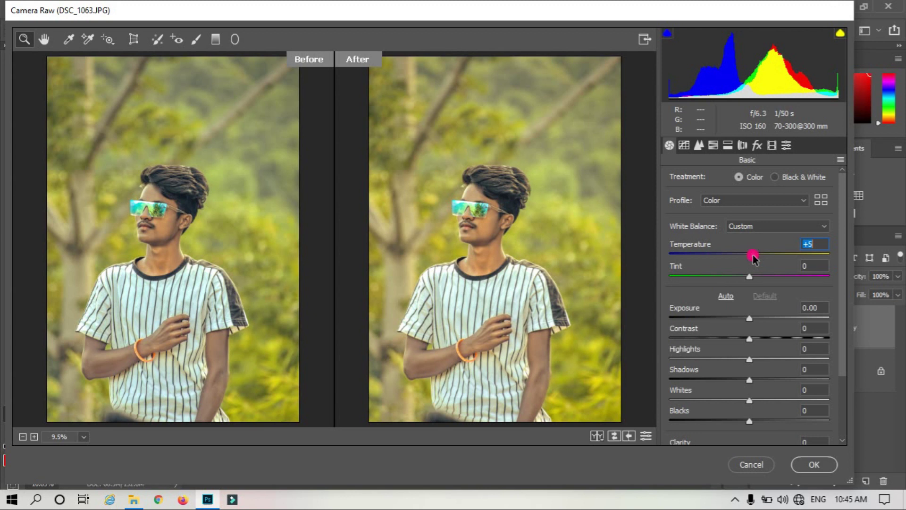
# - Set HSL saturation to Greens +35 with Yellows back near 0
pyautogui.click(728, 145)
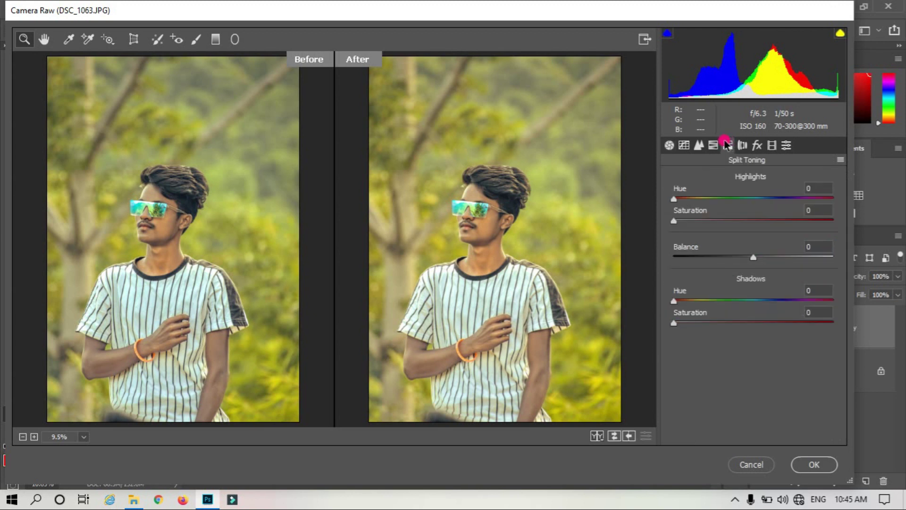
pyautogui.moveTo(752, 271); pyautogui.dragTo(667, 264)
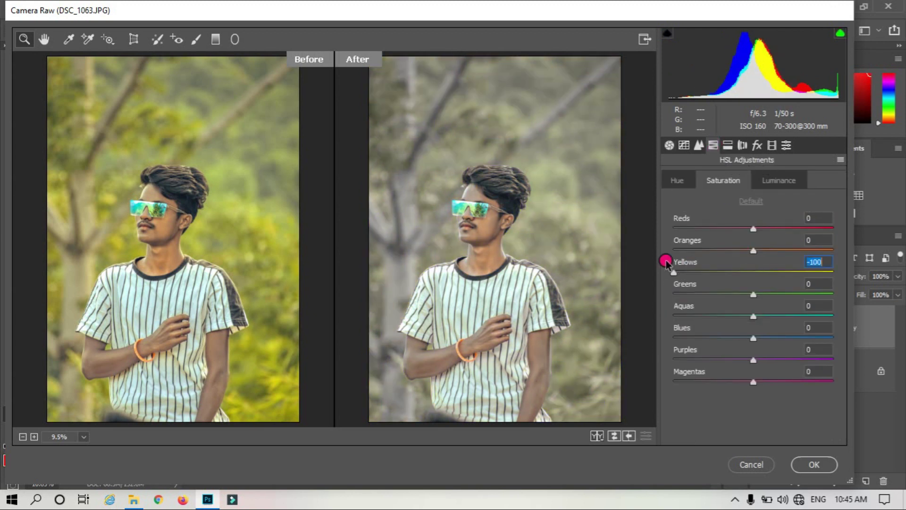
pyautogui.click(703, 273)
pyautogui.click(710, 294)
pyautogui.moveTo(661, 286)
pyautogui.mouseDown()
pyautogui.moveTo(633, 278)
pyautogui.moveTo(663, 275)
pyautogui.mouseUp()
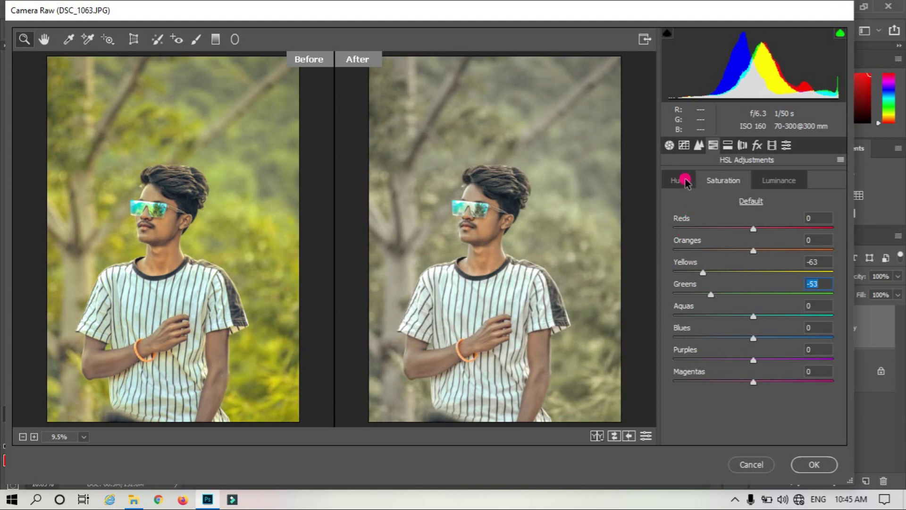
pyautogui.moveTo(711, 294); pyautogui.dragTo(782, 295)
pyautogui.click(752, 272)
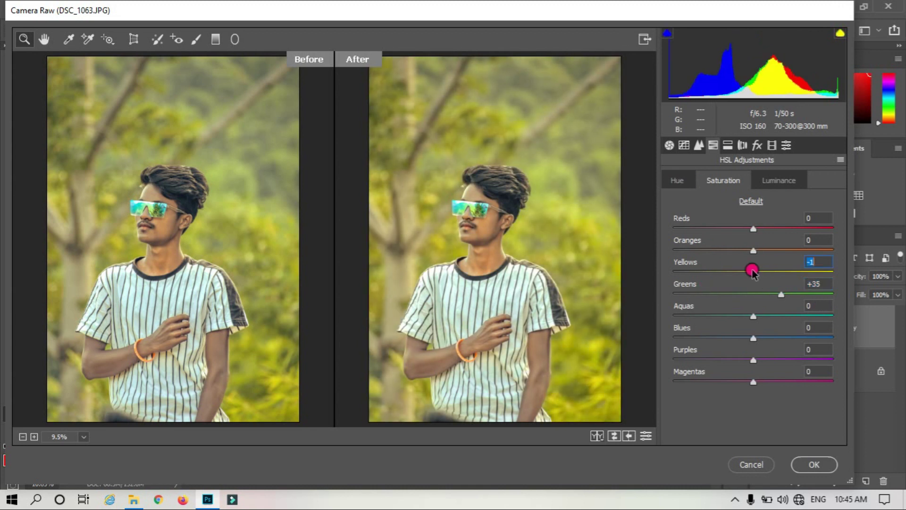
# - Shift the Yellows hue toward orange; set Blues saturation -100, Purples -56
pyautogui.click(684, 182)
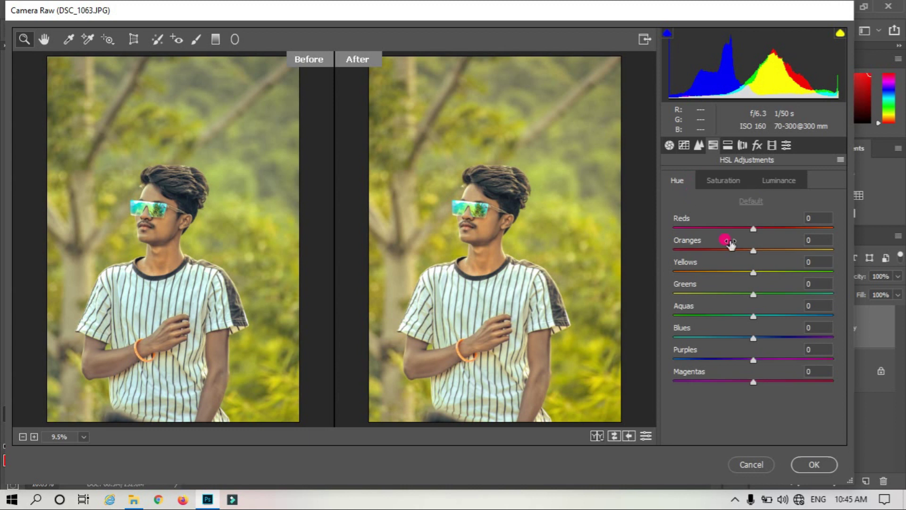
pyautogui.moveTo(749, 272)
pyautogui.mouseDown()
pyautogui.moveTo(664, 261)
pyautogui.moveTo(752, 272)
pyautogui.mouseUp()
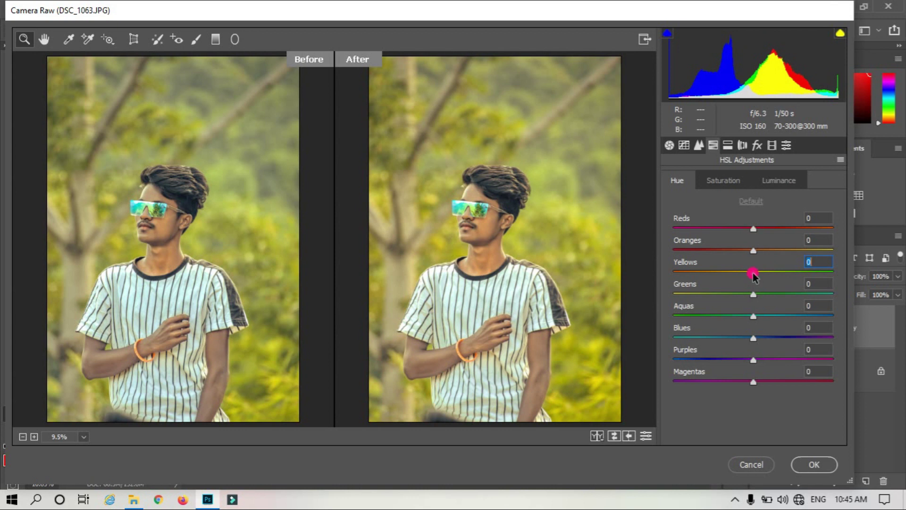
pyautogui.click(725, 182)
pyautogui.moveTo(754, 338)
pyautogui.mouseDown()
pyautogui.moveTo(813, 336)
pyautogui.moveTo(658, 314)
pyautogui.mouseUp()
pyautogui.moveTo(719, 358)
pyautogui.mouseDown()
pyautogui.moveTo(698, 356)
pyautogui.moveTo(708, 357)
pyautogui.mouseUp()
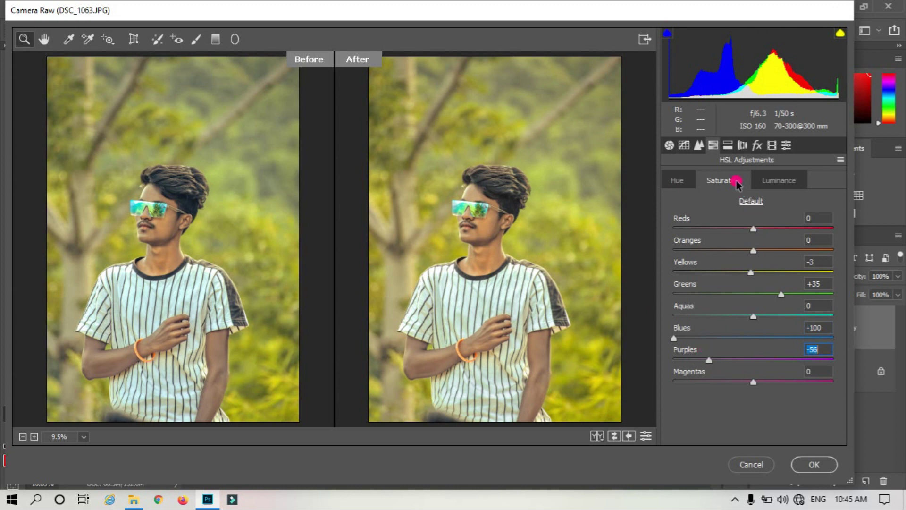
pyautogui.click(670, 145)
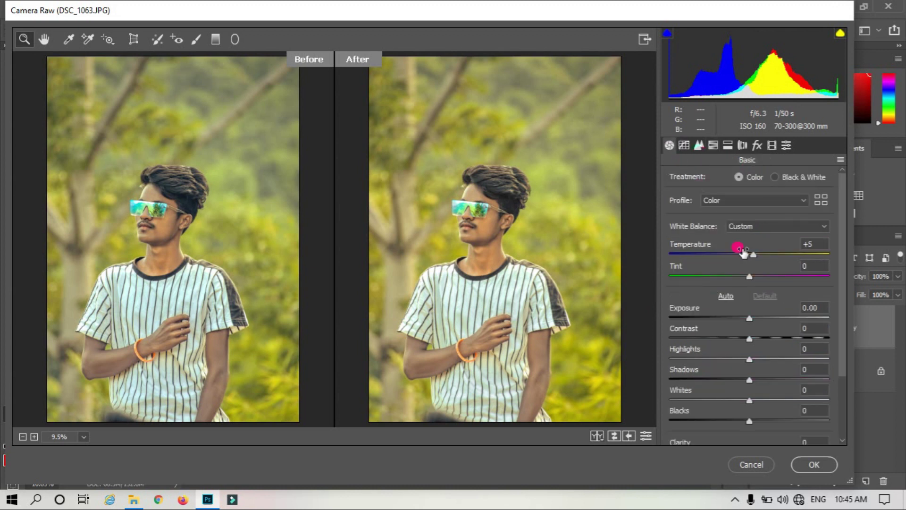
# - Set Whites to -25 and split-tone highlights hue 83 sat 5, shadows sat 4
pyautogui.moveTo(748, 399)
pyautogui.mouseDown()
pyautogui.moveTo(695, 399)
pyautogui.moveTo(726, 400)
pyautogui.mouseUp()
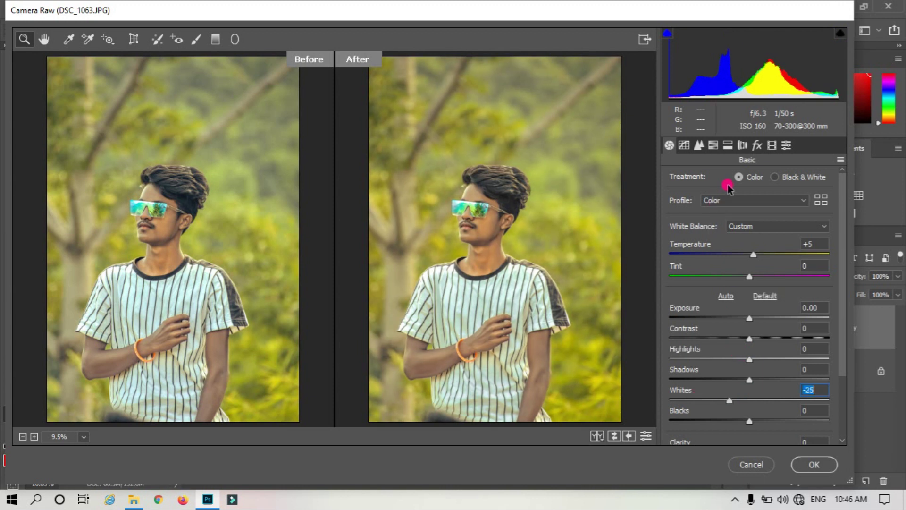
pyautogui.click(727, 145)
pyautogui.moveTo(674, 220)
pyautogui.mouseDown()
pyautogui.moveTo(741, 199)
pyautogui.moveTo(711, 202)
pyautogui.mouseUp()
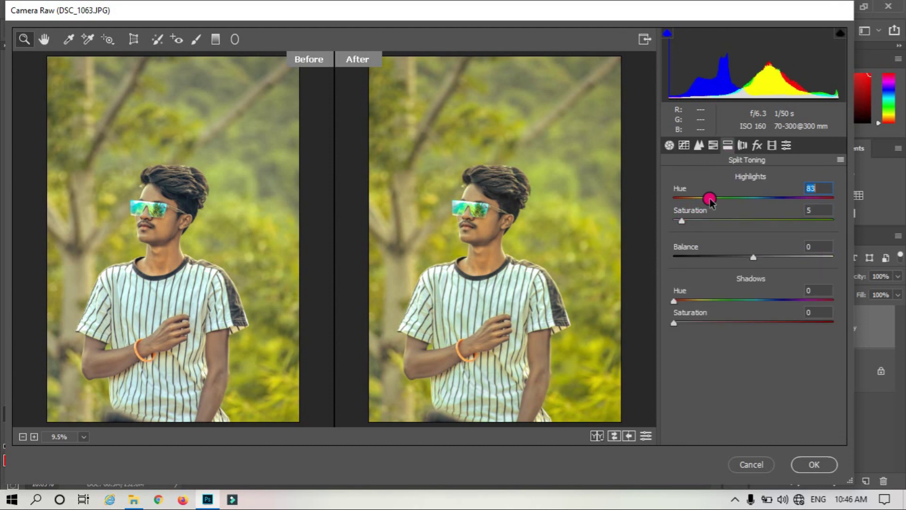
pyautogui.moveTo(673, 323); pyautogui.dragTo(680, 323)
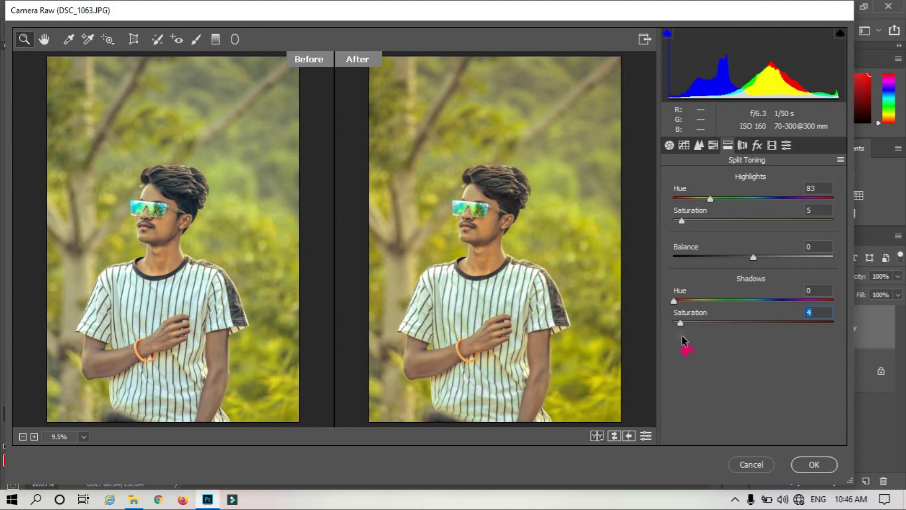
# - Add a post-crop vignette of -13 with midpoint 38 and apply Camera Raw
pyautogui.click(757, 145)
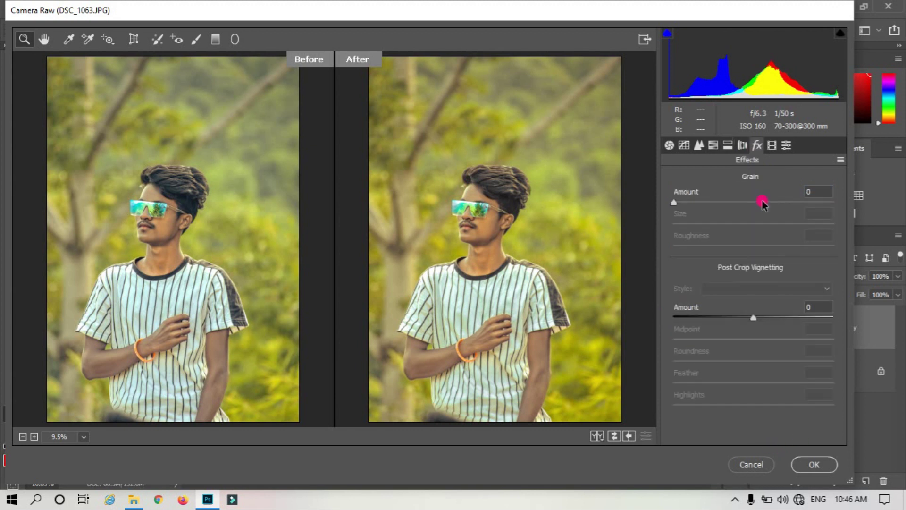
pyautogui.moveTo(753, 319); pyautogui.dragTo(740, 319)
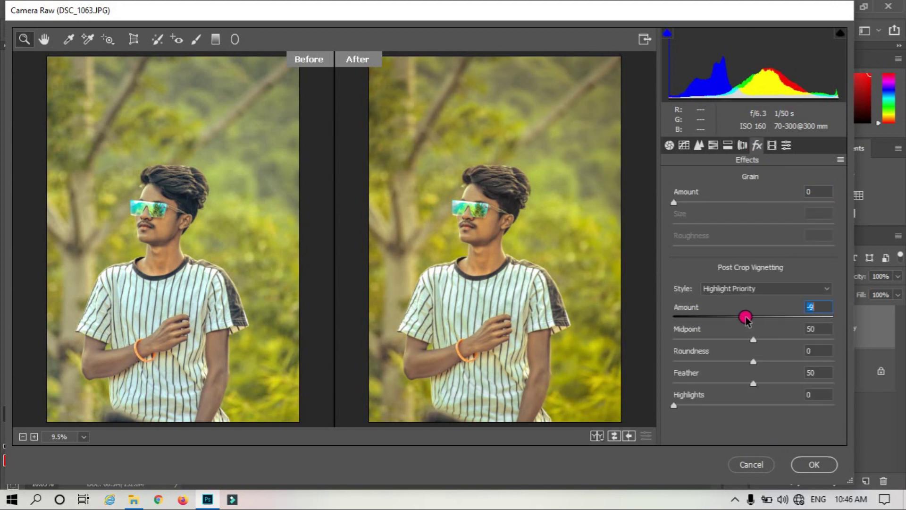
pyautogui.moveTo(739, 318)
pyautogui.mouseDown()
pyautogui.moveTo(748, 337)
pyautogui.moveTo(735, 338)
pyautogui.mouseUp()
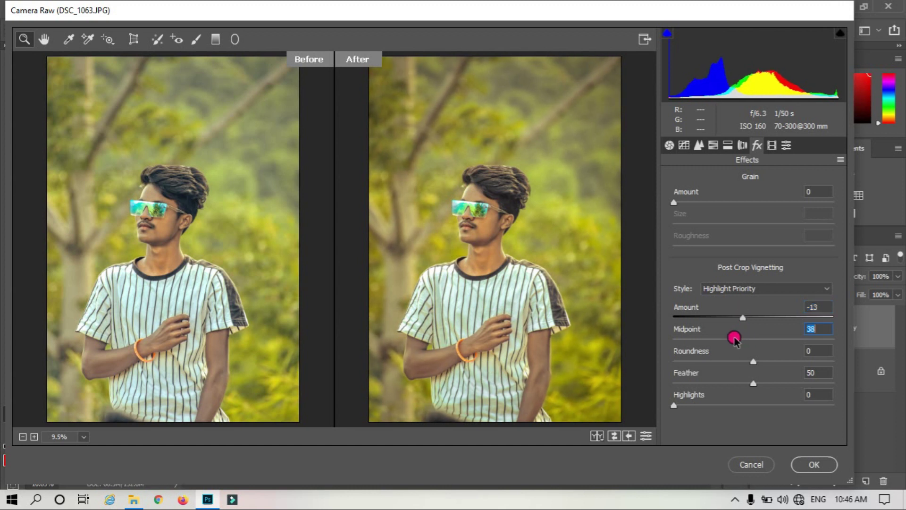
pyautogui.click(813, 464)
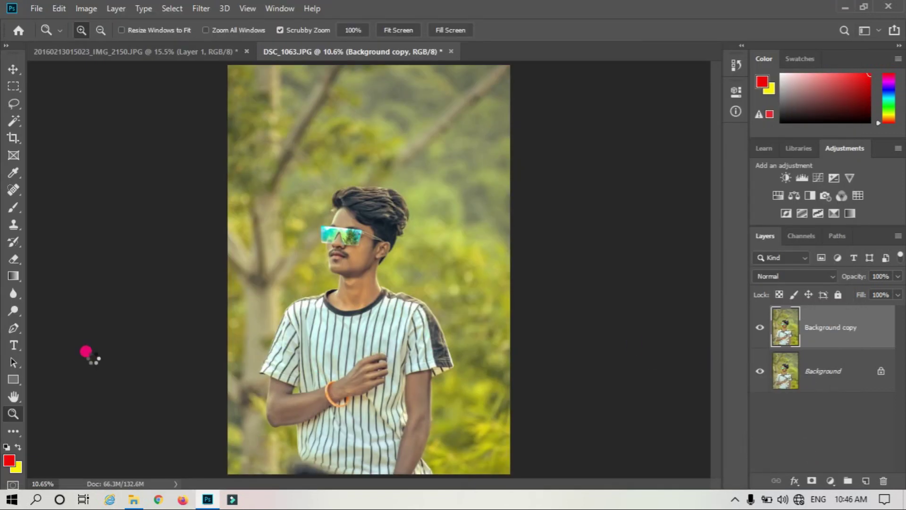
# - Place the orange glow image into the portrait in Screen blend mode
pyautogui.click(133, 500)
pyautogui.moveTo(547, 161)
pyautogui.mouseDown()
pyautogui.moveTo(415, 267)
pyautogui.moveTo(262, 459)
pyautogui.moveTo(340, 424)
pyautogui.mouseUp()
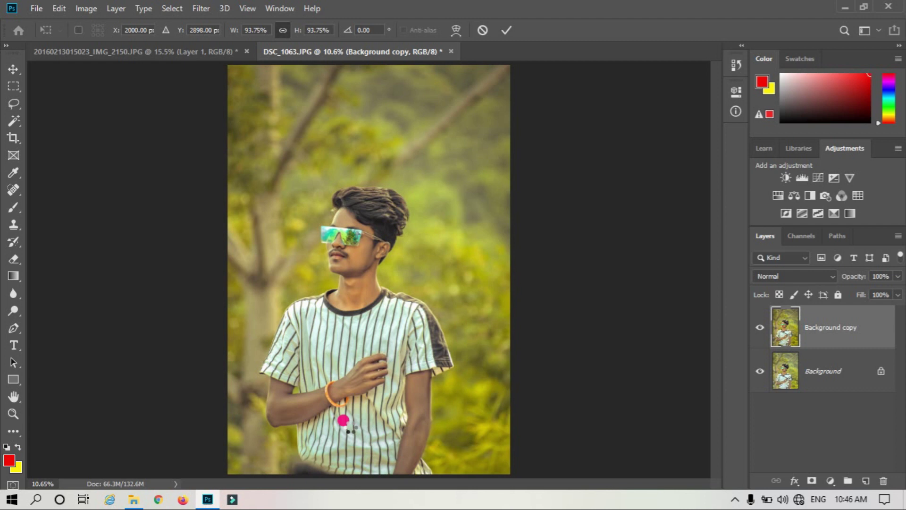
pyautogui.click(811, 274)
pyautogui.click(774, 269)
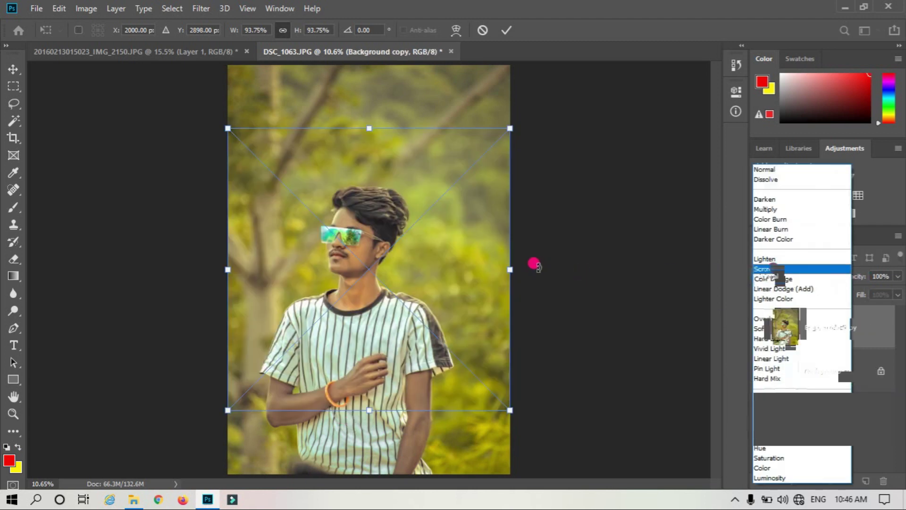
# - Enlarge and shift the glow so it washes over the right side, then commit
pyautogui.moveTo(483, 193); pyautogui.dragTo(513, 148)
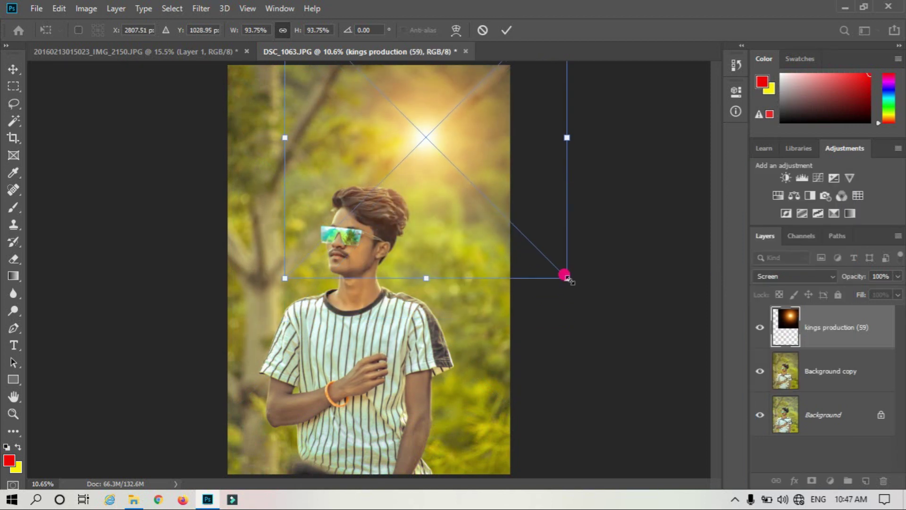
pyautogui.moveTo(590, 285); pyautogui.dragTo(596, 341)
pyautogui.moveTo(326, 278); pyautogui.dragTo(307, 283)
pyautogui.moveTo(486, 293)
pyautogui.mouseDown()
pyautogui.moveTo(502, 158)
pyautogui.moveTo(516, 285)
pyautogui.mouseUp()
pyautogui.moveTo(259, 283)
pyautogui.mouseDown()
pyautogui.moveTo(268, 285)
pyautogui.moveTo(145, 275)
pyautogui.mouseUp()
pyautogui.moveTo(292, 276); pyautogui.dragTo(353, 281)
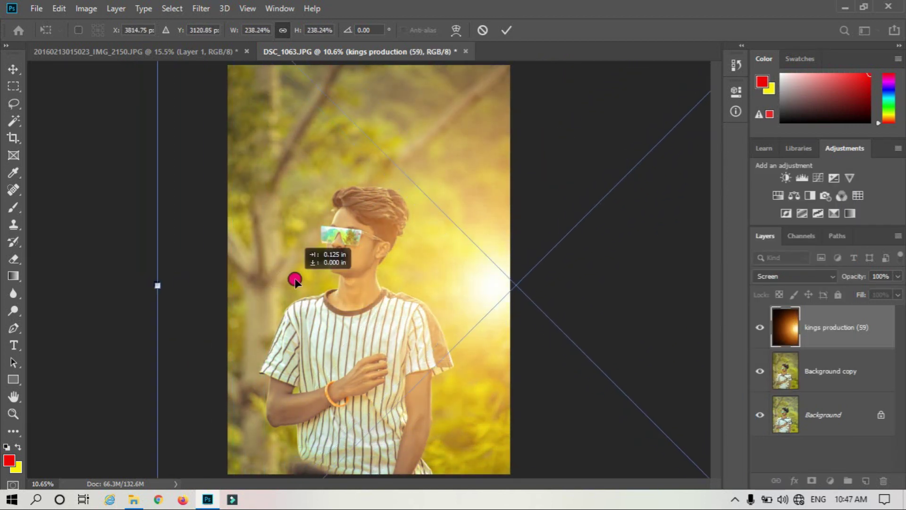
pyautogui.press('z')
pyautogui.press('Return')
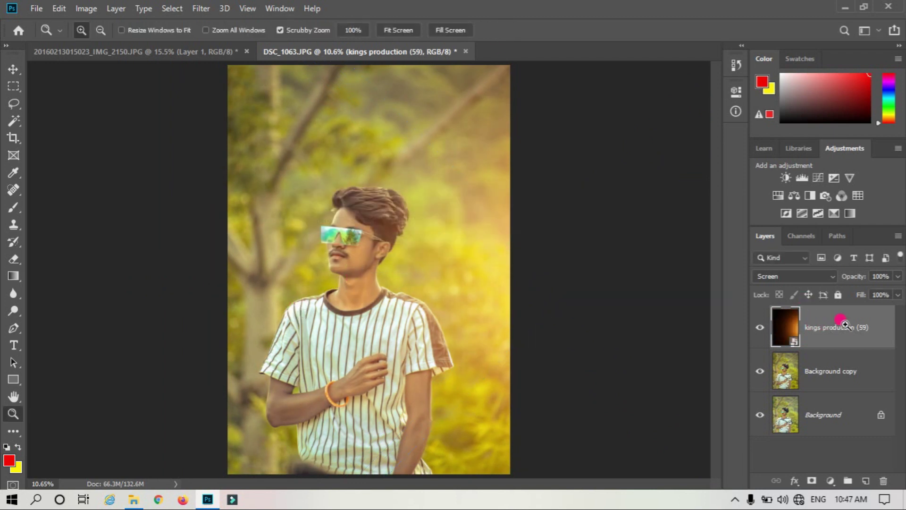
# - Drop the glow layer's Fill to 41% and Merge Visible into Background
pyautogui.click(897, 296)
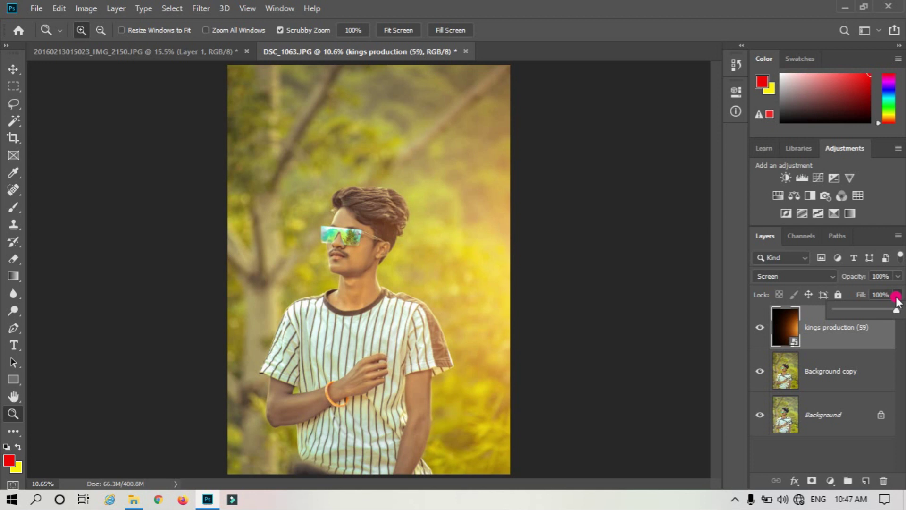
pyautogui.moveTo(896, 303); pyautogui.dragTo(870, 309)
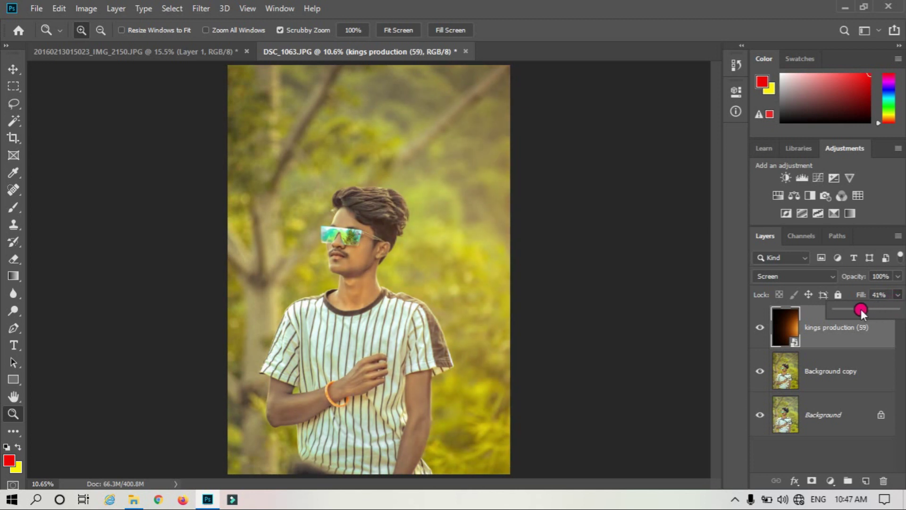
pyautogui.rightClick(815, 338)
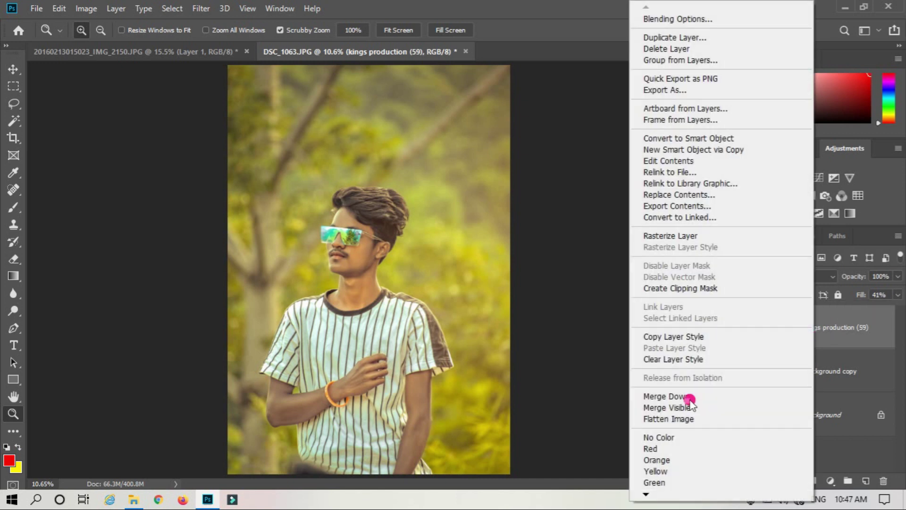
pyautogui.click(683, 406)
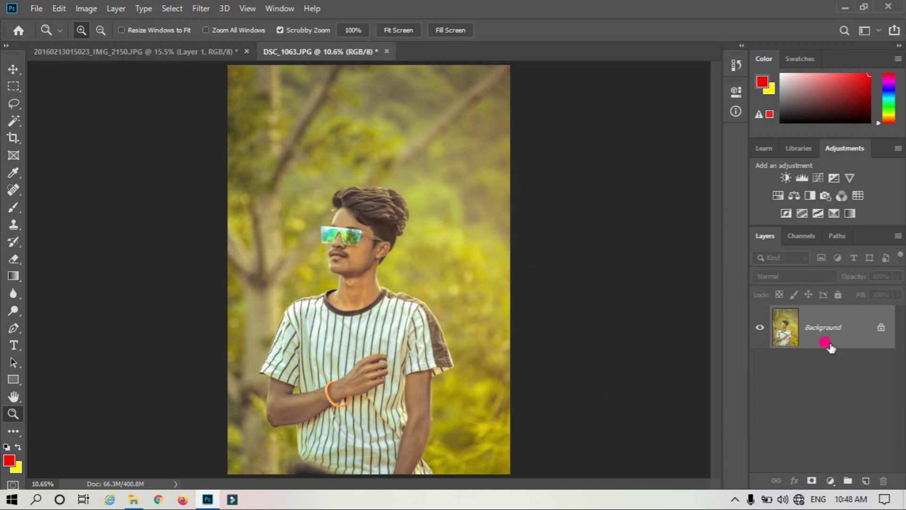
# - Duplicate Background into Background copy and fit the photo in the window
pyautogui.moveTo(831, 347)
pyautogui.mouseDown()
pyautogui.moveTo(845, 360)
pyautogui.moveTo(867, 479)
pyautogui.mouseUp()
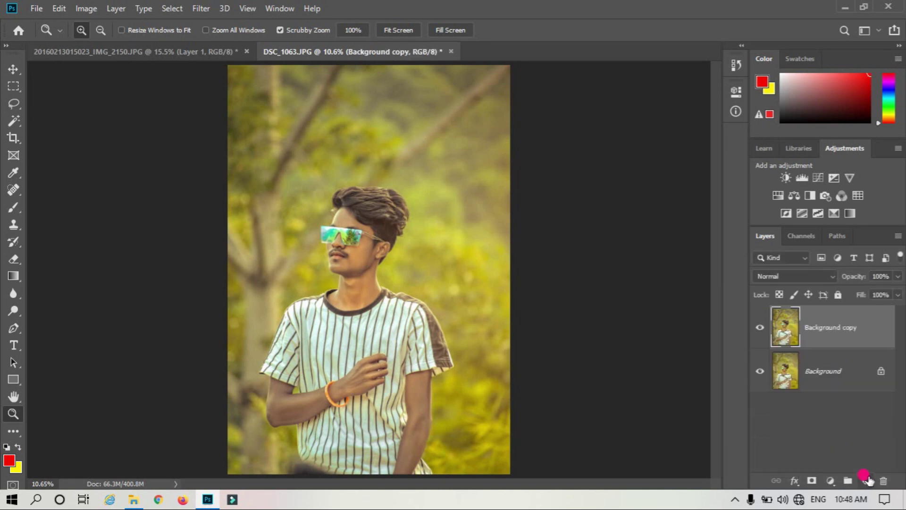
pyautogui.moveTo(416, 273)
pyautogui.mouseDown()
pyautogui.moveTo(396, 266)
pyautogui.moveTo(398, 38)
pyautogui.mouseUp()
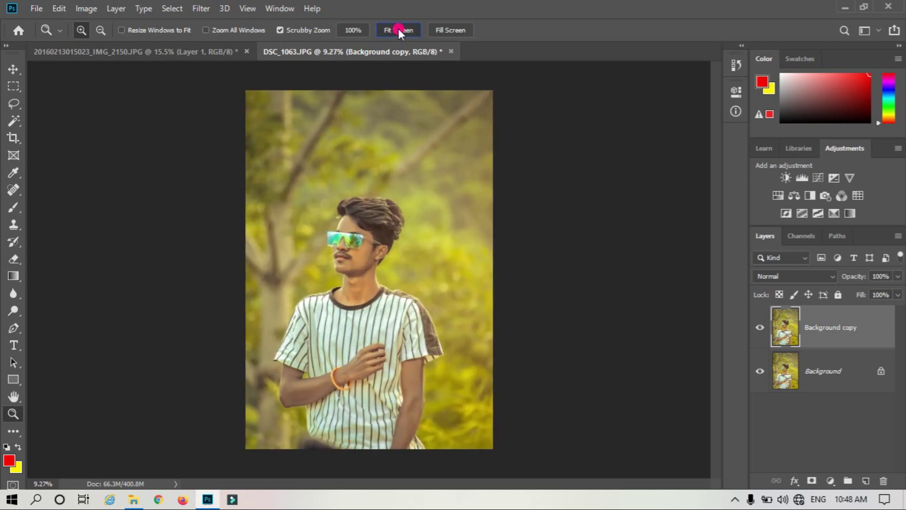
pyautogui.click(398, 30)
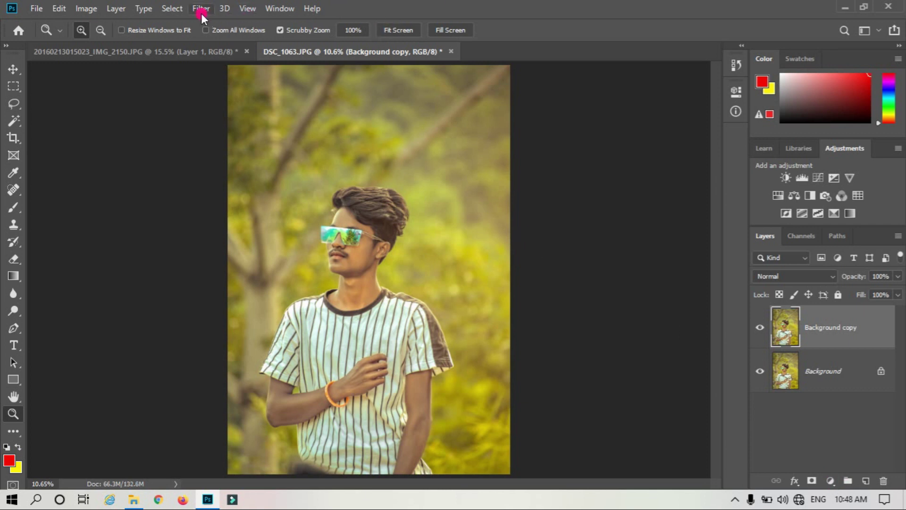
# - Create Background copy 2, select Background copy, and zoom in on the face
pyautogui.moveTo(853, 338); pyautogui.dragTo(863, 479)
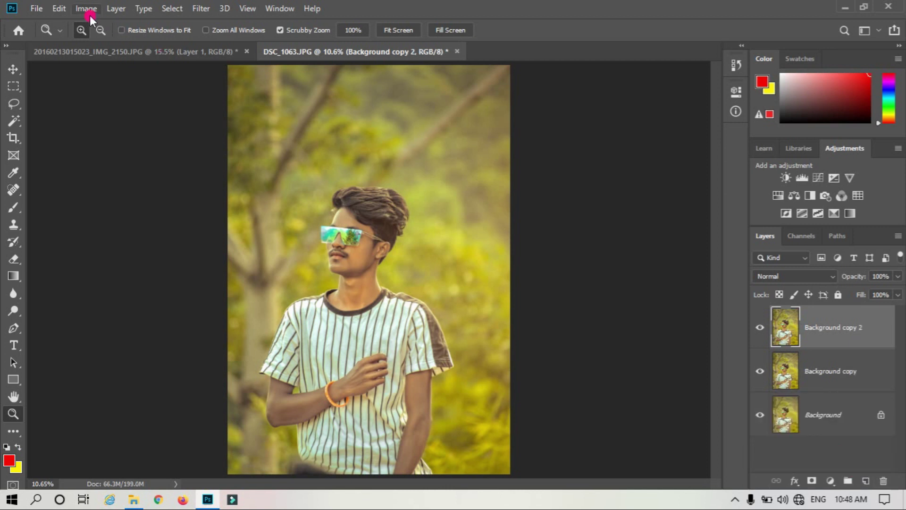
pyautogui.click(785, 371)
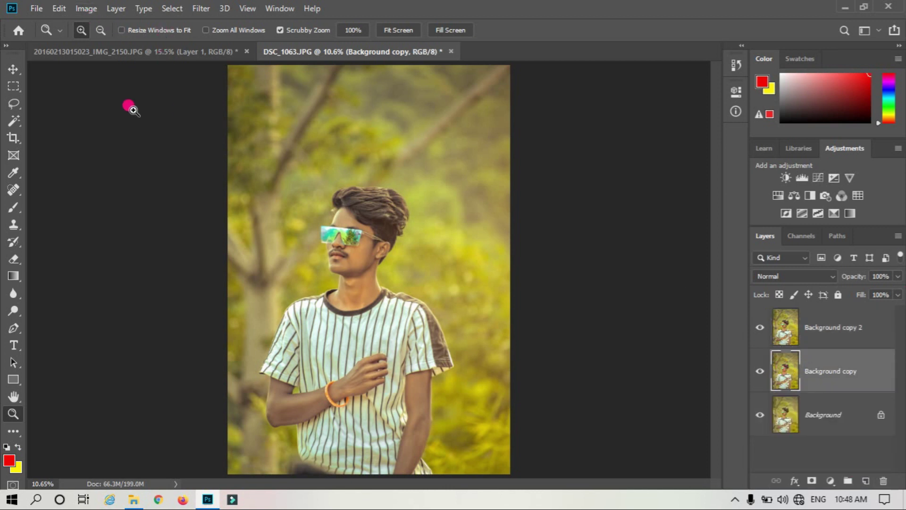
pyautogui.moveTo(373, 255); pyautogui.dragTo(455, 265)
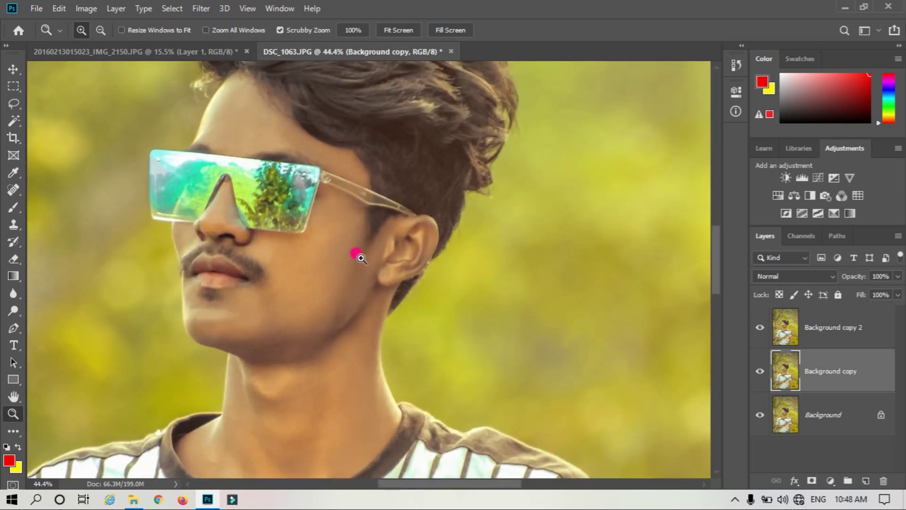
pyautogui.moveTo(370, 296); pyautogui.dragTo(358, 286)
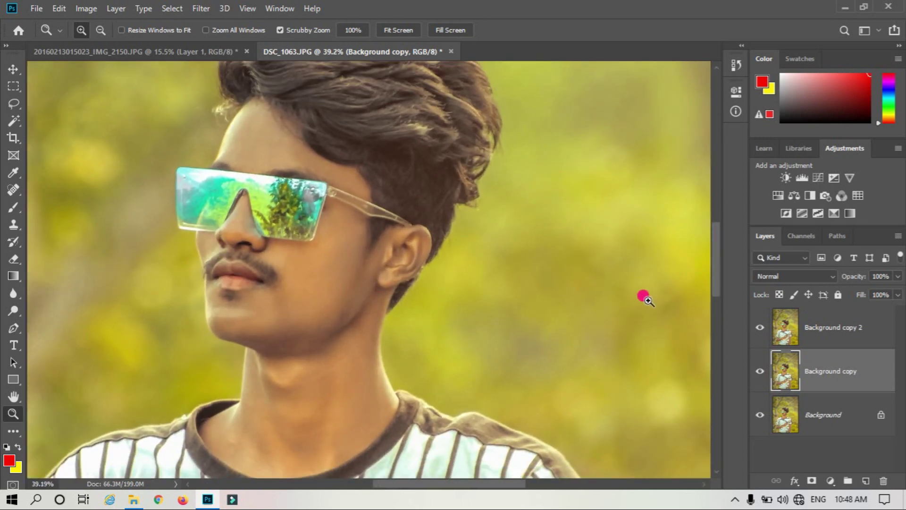
# - Hide Background copy 2 and set Background copy's blend mode to Overlay
pyautogui.click(759, 328)
pyautogui.click(205, 12)
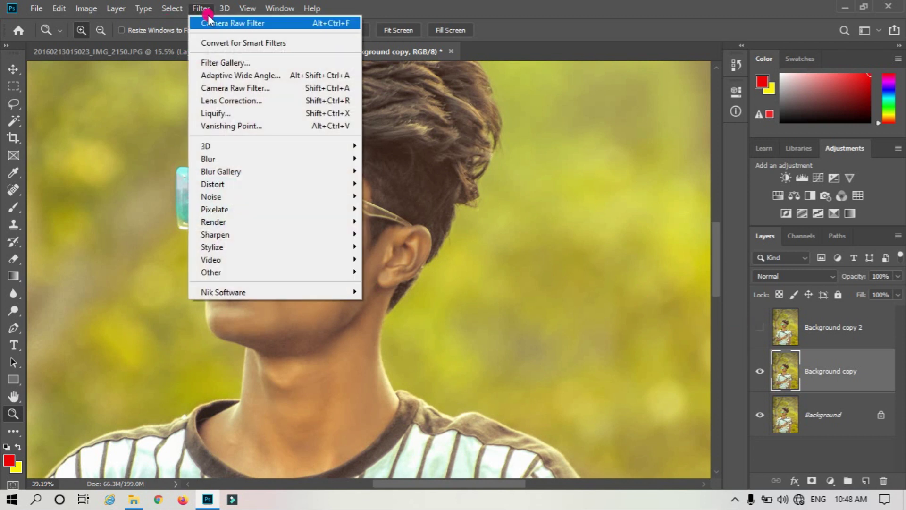
pyautogui.click(801, 283)
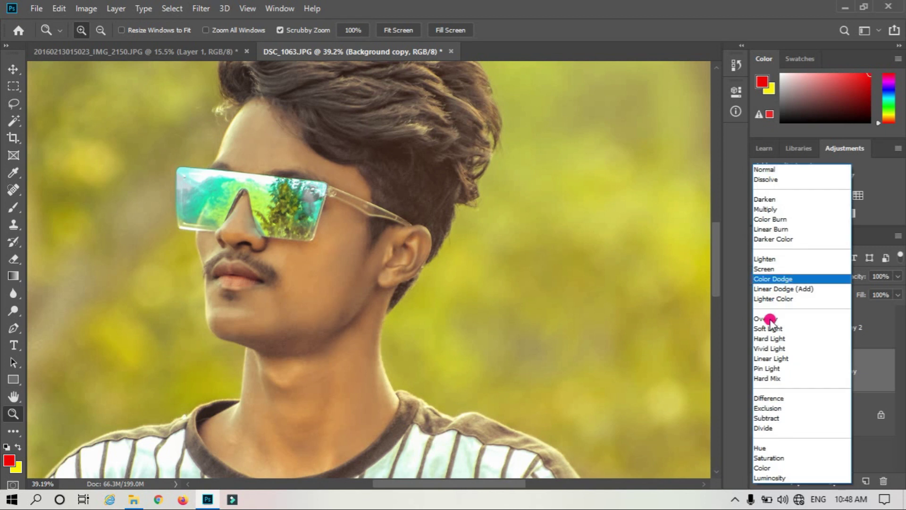
pyautogui.click(770, 319)
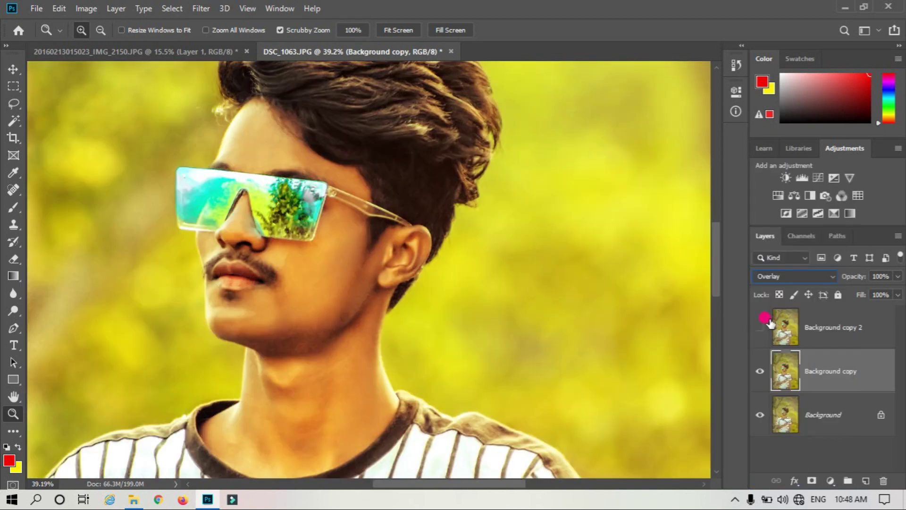
# - Start the Filter > Other > High Pass filter on Background copy
pyautogui.click(200, 9)
pyautogui.moveTo(211, 273)
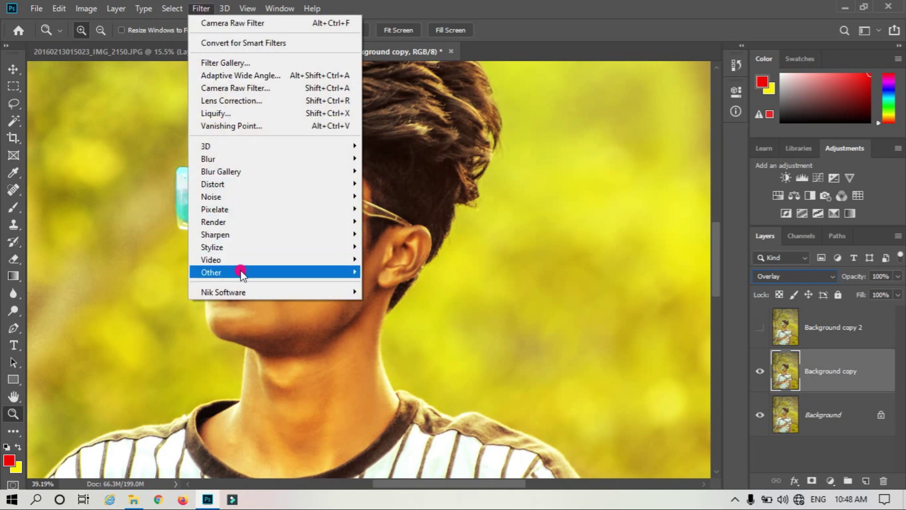
pyautogui.click(373, 284)
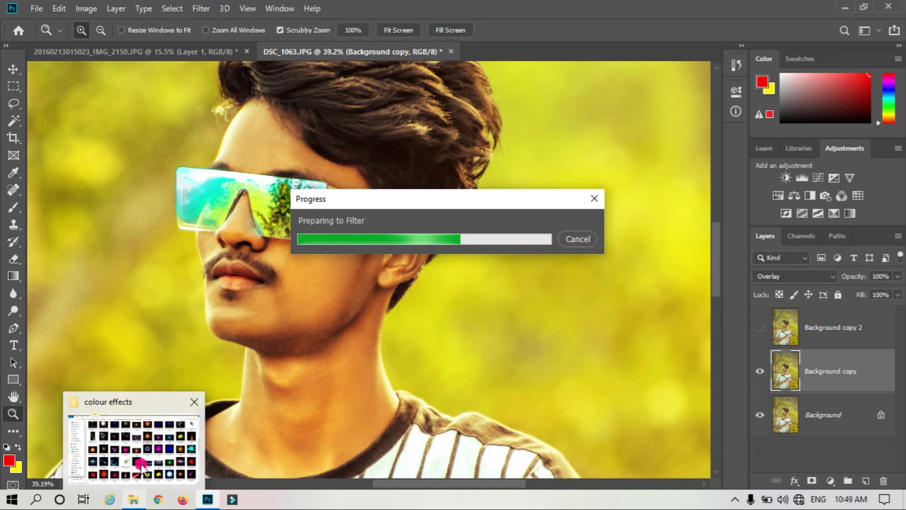
pyautogui.click(141, 465)
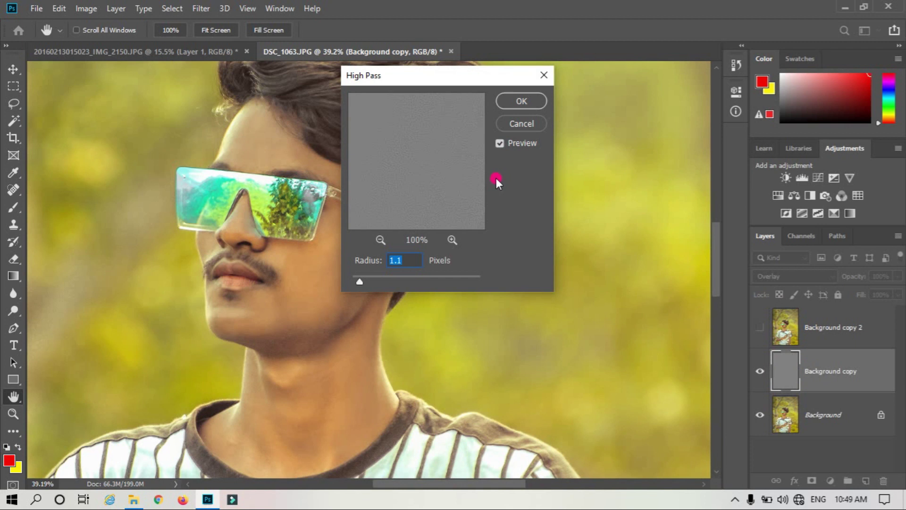
# - Apply High Pass with a 2.5-pixel radius
pyautogui.moveTo(361, 281); pyautogui.dragTo(372, 279)
pyautogui.moveTo(372, 279); pyautogui.dragTo(370, 279)
pyautogui.click(514, 101)
pyautogui.press('z')
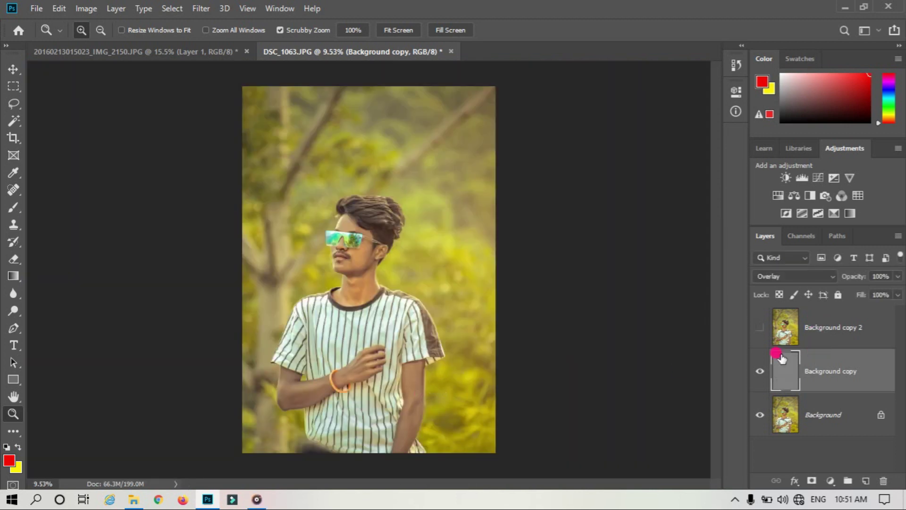
# - Fit the photo on screen and compare with Background copy 2 briefly shown, then hidden
pyautogui.moveTo(357, 252); pyautogui.dragTo(363, 256)
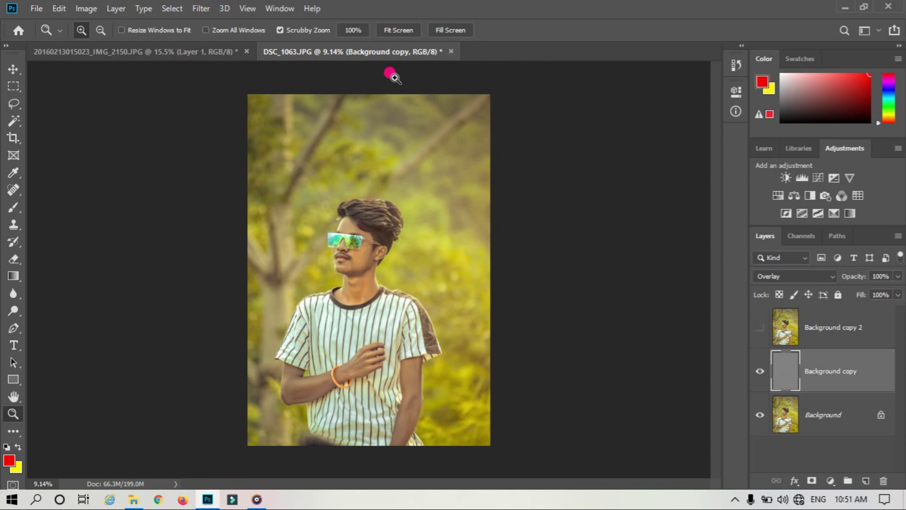
pyautogui.click(395, 31)
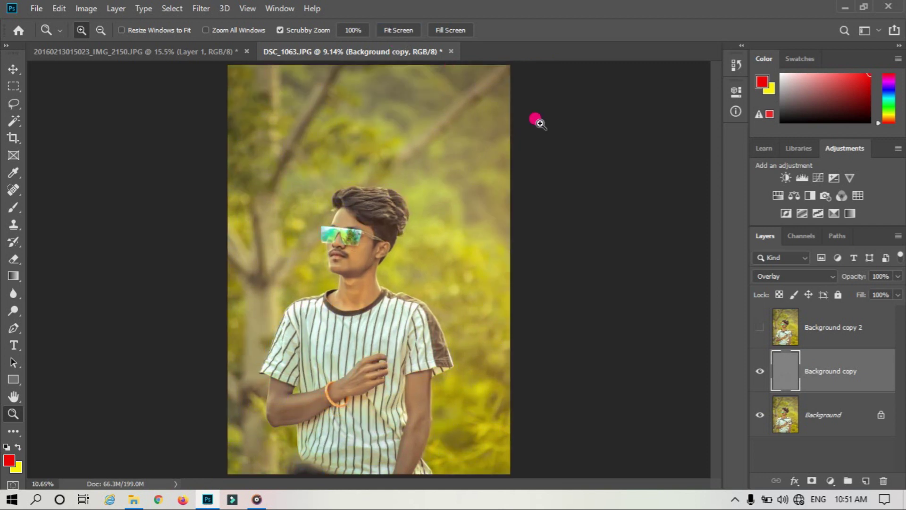
pyautogui.click(760, 329)
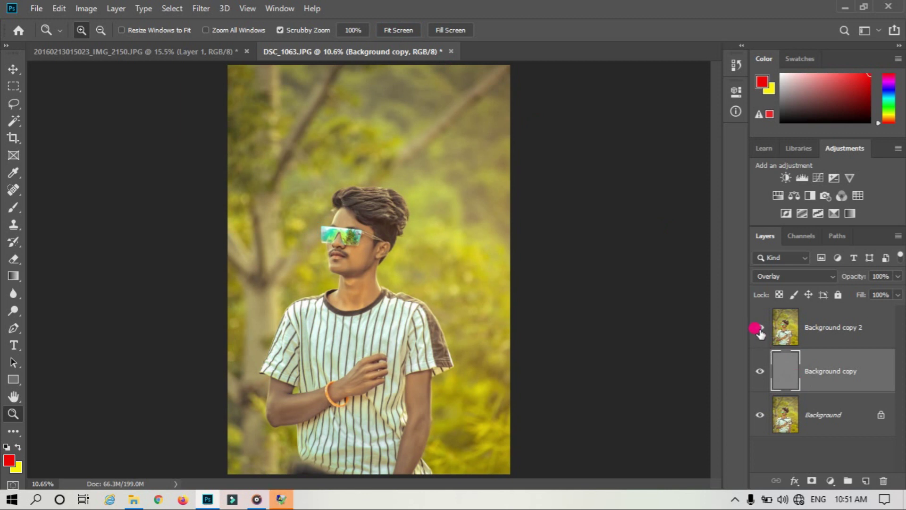
pyautogui.click(760, 327)
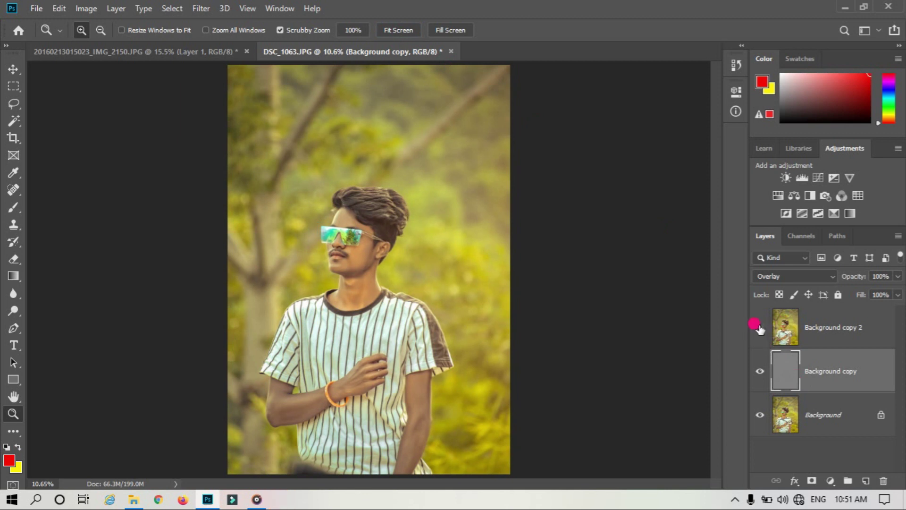
# - Delete Background copy 2, merge visible, and duplicate the result into a new Background copy
pyautogui.click(820, 327)
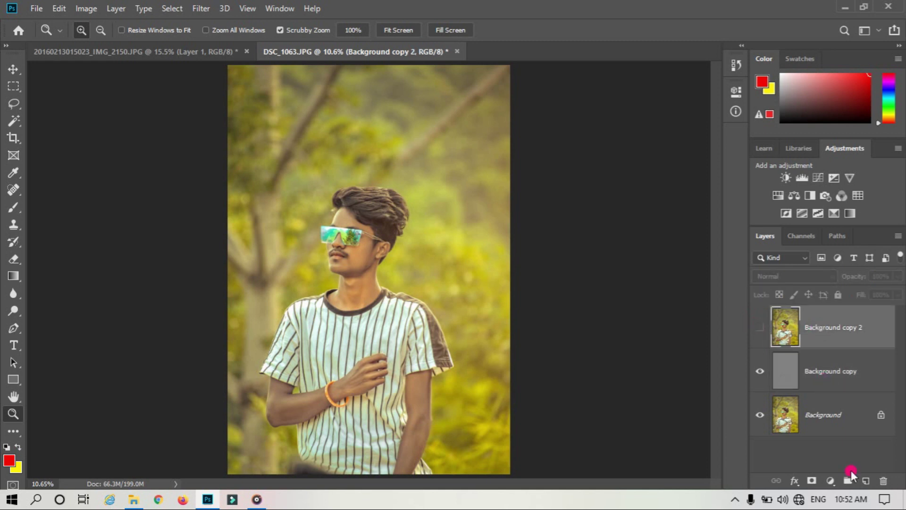
pyautogui.click(883, 480)
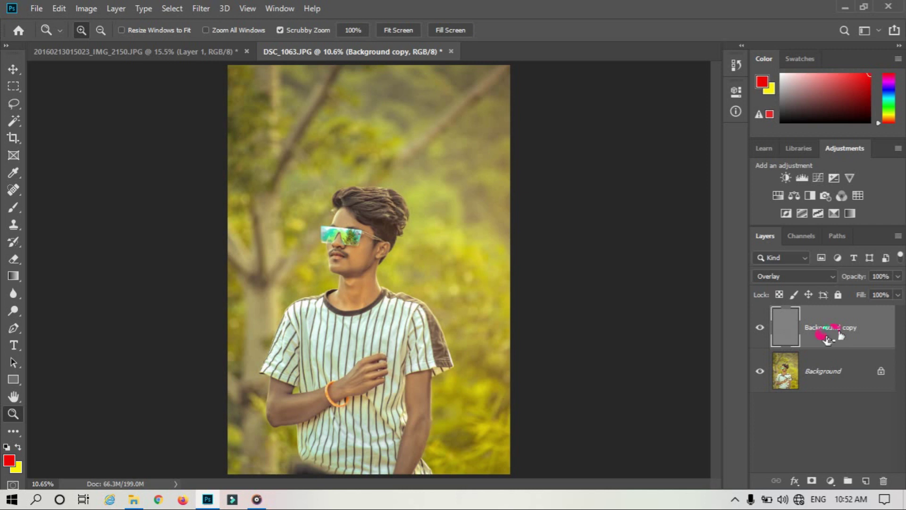
pyautogui.rightClick(826, 336)
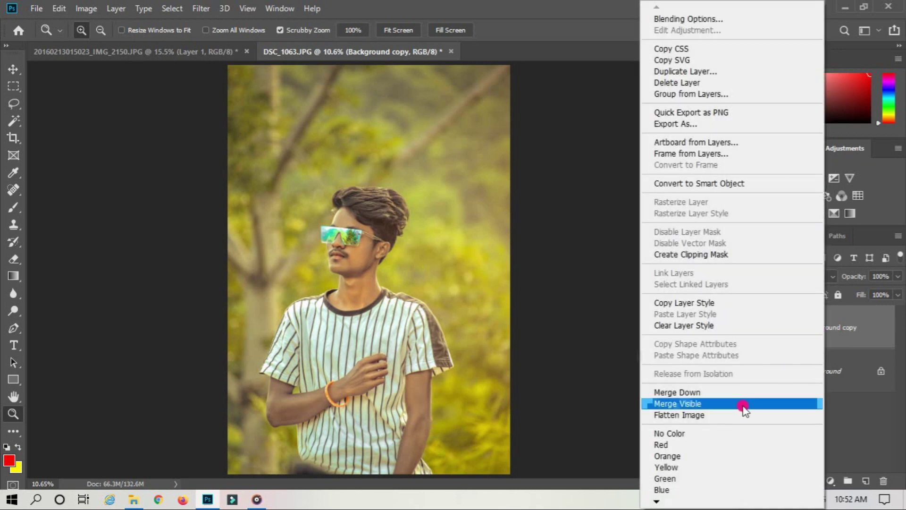
pyautogui.click(744, 404)
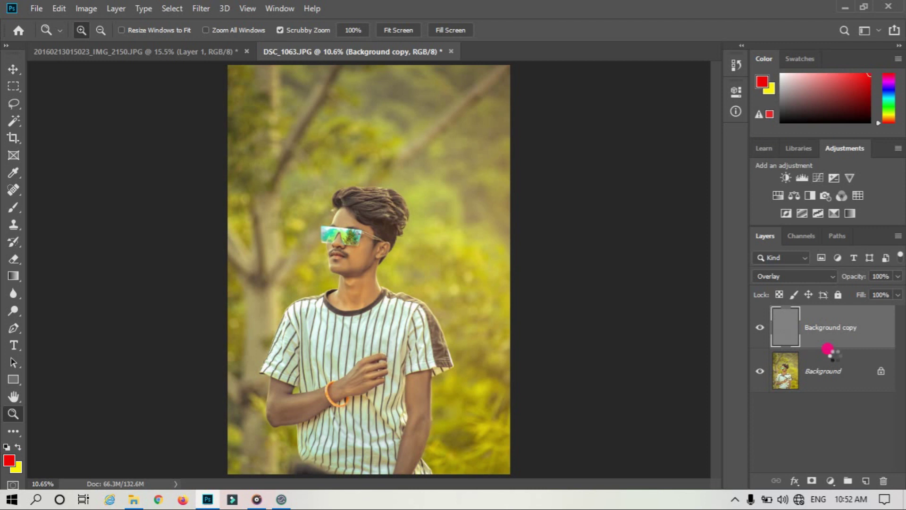
pyautogui.moveTo(826, 327); pyautogui.dragTo(866, 481)
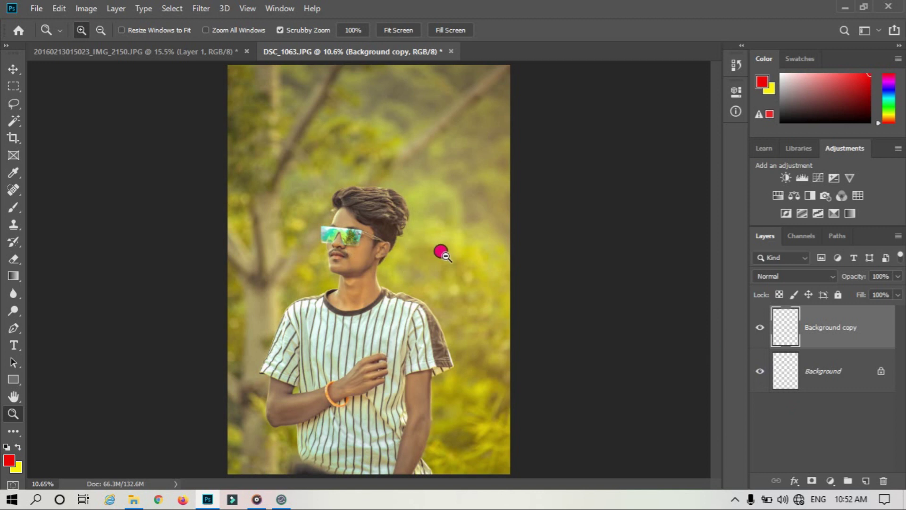
pyautogui.moveTo(405, 254)
pyautogui.mouseDown()
pyautogui.moveTo(370, 253)
pyautogui.moveTo(404, 253)
pyautogui.moveTo(429, 277)
pyautogui.moveTo(413, 274)
pyautogui.moveTo(570, 314)
pyautogui.mouseUp()
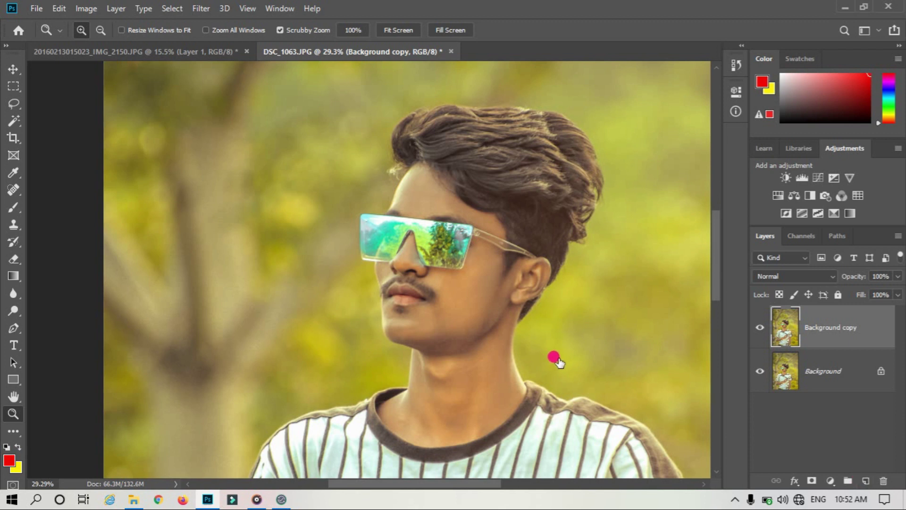
# - Create Layer 1, fill it with 50% Gray, and set its blend mode to Overlay
pyautogui.hotkey('ctrl', 'shift', 'alt', 'n')
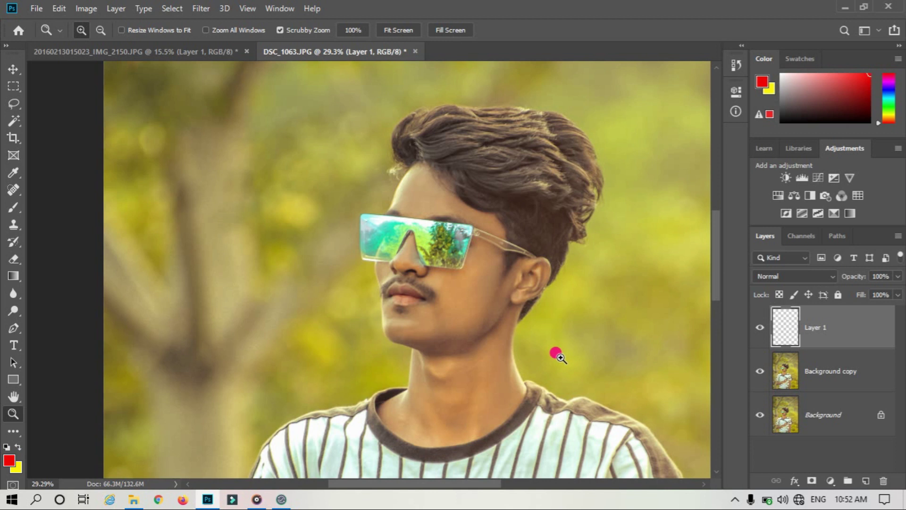
pyautogui.click(61, 11)
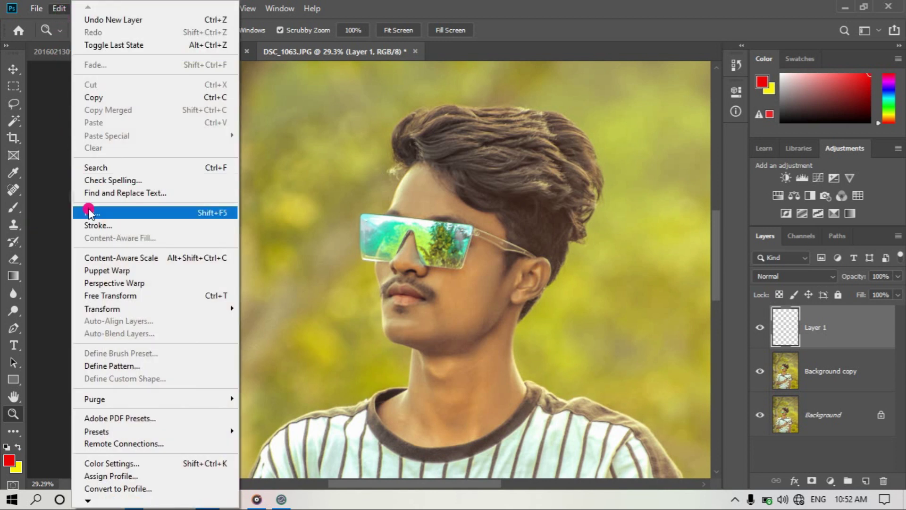
pyautogui.click(89, 211)
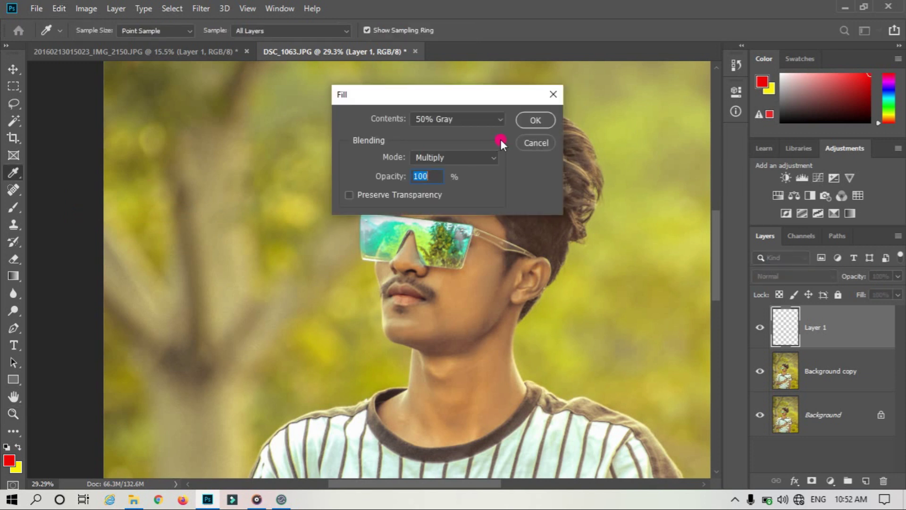
pyautogui.click(524, 120)
pyautogui.press('z')
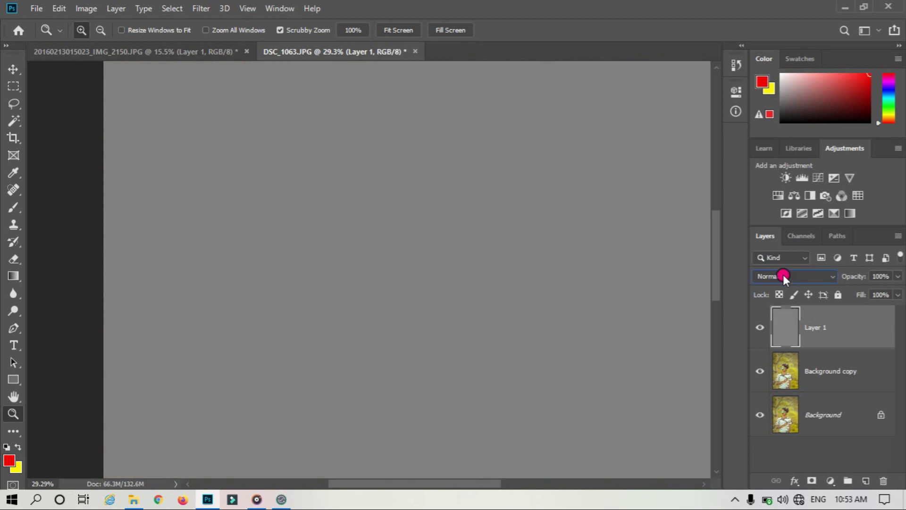
pyautogui.click(783, 275)
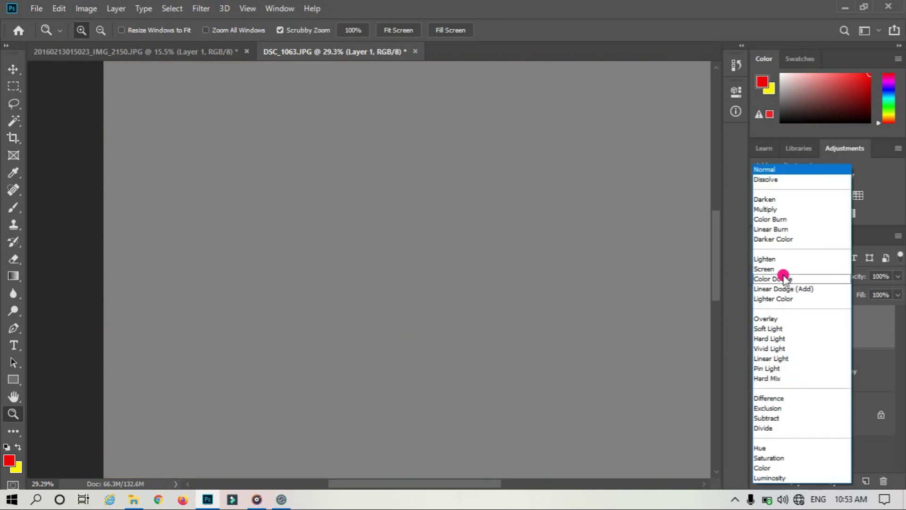
pyautogui.click(770, 319)
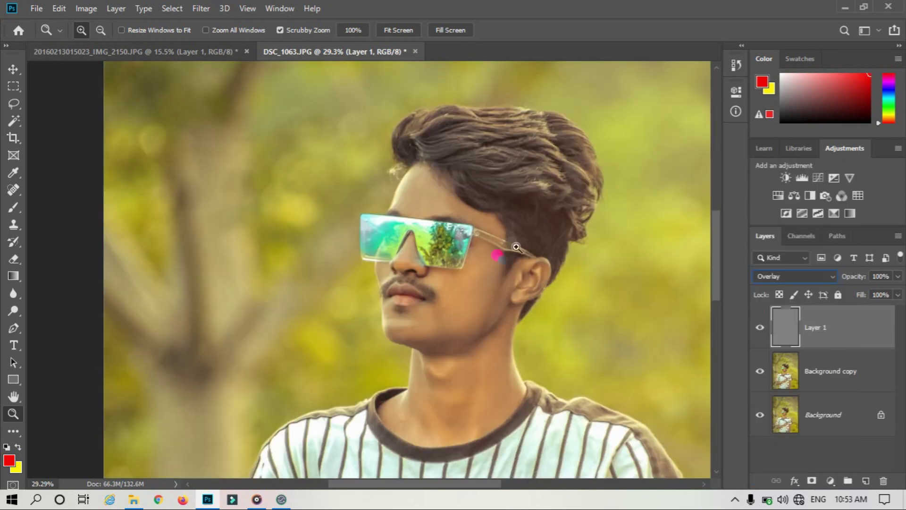
pyautogui.moveTo(481, 266); pyautogui.dragTo(520, 273)
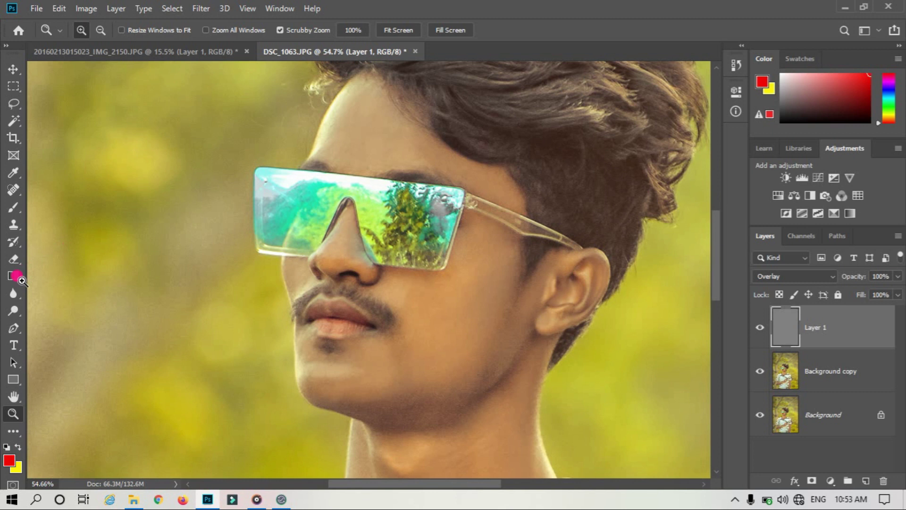
# - Select the Dodge tool with Midtones range and 6% exposure, brush size 30
pyautogui.click(14, 310)
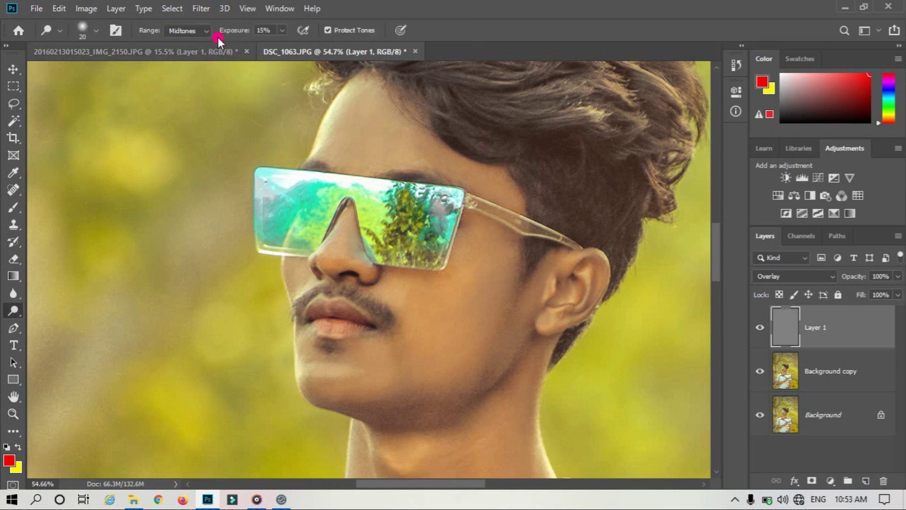
pyautogui.click(281, 32)
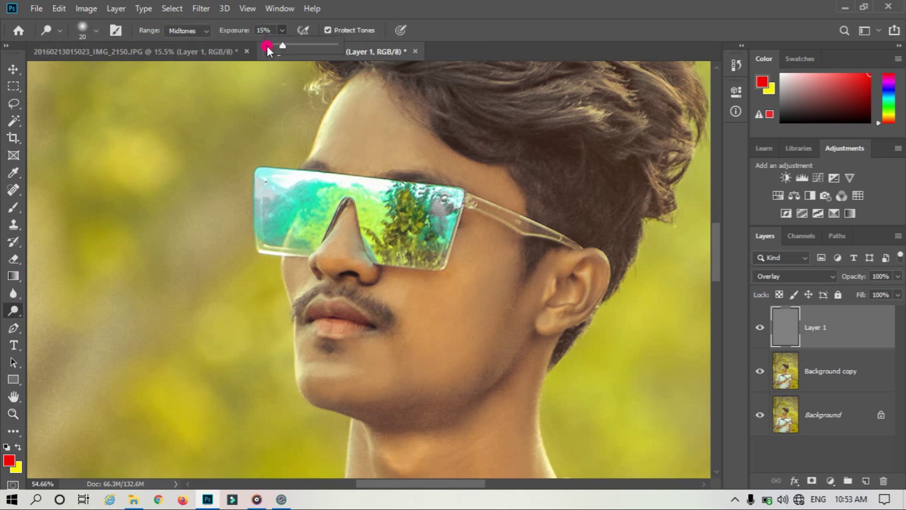
pyautogui.moveTo(276, 46); pyautogui.dragTo(278, 47)
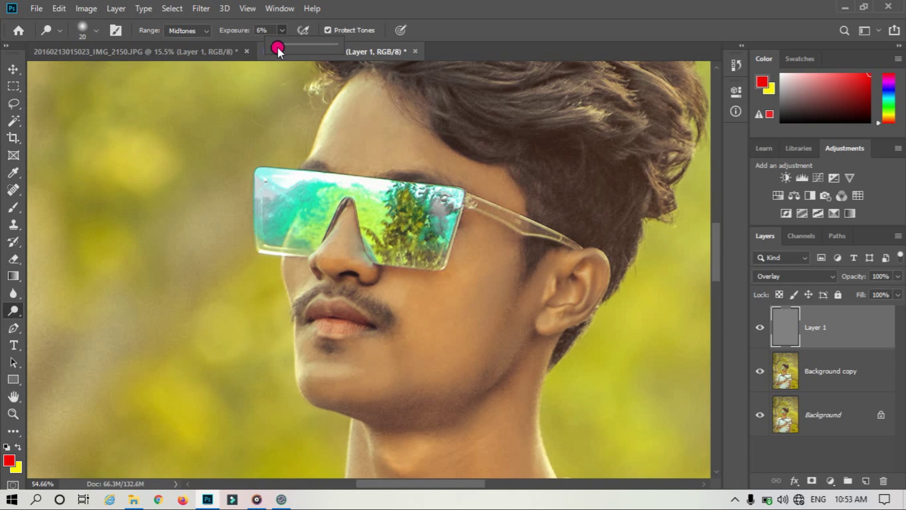
pyautogui.click(440, 7)
pyautogui.press(']')
# - Dodge along the nose bridge toward the glasses with brush sizes 30, 35 and 25
pyautogui.moveTo(350, 237)
pyautogui.mouseDown()
pyautogui.moveTo(325, 241)
pyautogui.moveTo(350, 211)
pyautogui.moveTo(325, 252)
pyautogui.mouseUp()
pyautogui.press(']')
pyautogui.moveTo(336, 235)
pyautogui.mouseDown()
pyautogui.moveTo(350, 211)
pyautogui.moveTo(326, 252)
pyautogui.mouseUp()
pyautogui.moveTo(326, 252)
pyautogui.mouseDown()
pyautogui.moveTo(348, 205)
pyautogui.moveTo(321, 245)
pyautogui.mouseUp()
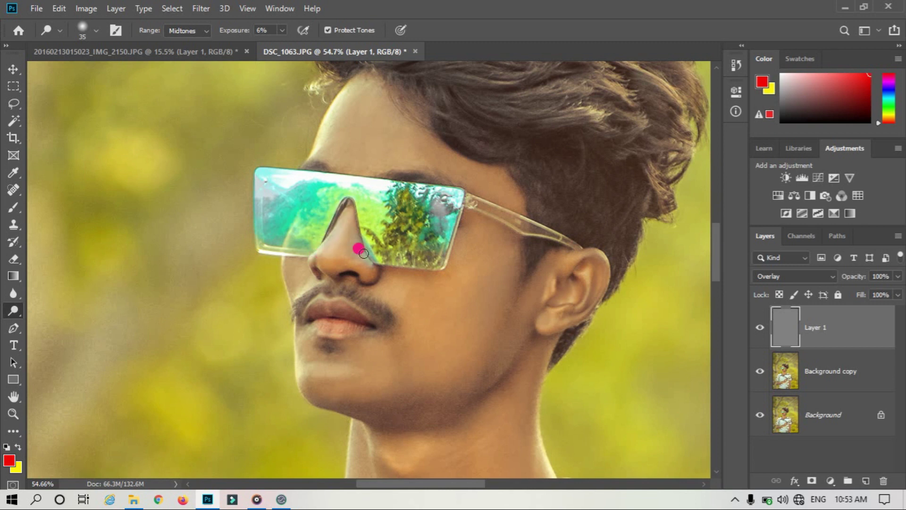
pyautogui.press('[')
pyautogui.moveTo(349, 209)
pyautogui.mouseDown()
pyautogui.moveTo(320, 247)
pyautogui.moveTo(345, 202)
pyautogui.moveTo(354, 256)
pyautogui.moveTo(340, 263)
pyautogui.moveTo(364, 263)
pyautogui.moveTo(345, 259)
pyautogui.mouseUp()
# - Resize the dodge brush to 80, 125, then 35 while scrolling over the face
pyautogui.press(']')
pyautogui.press(']')
pyautogui.press(']')
pyautogui.scroll(-1, 372, 376)
pyautogui.scroll(2, 328, 171)
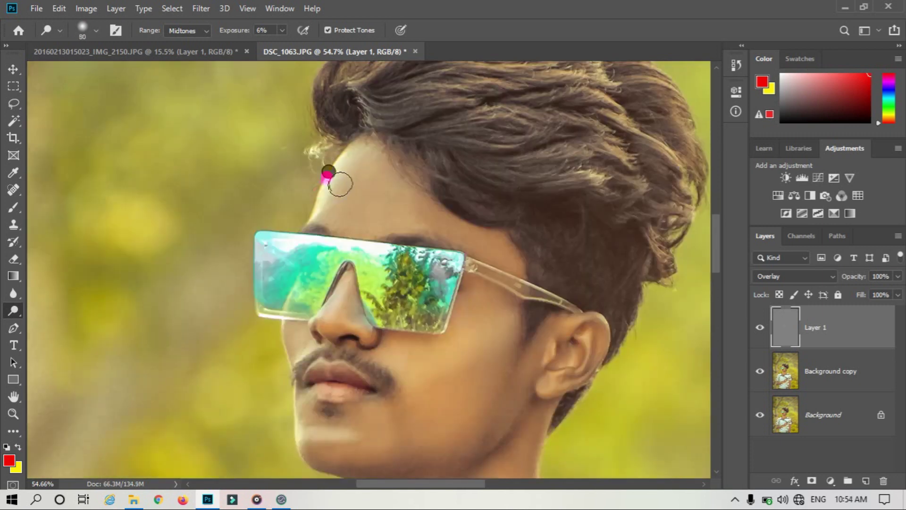
pyautogui.press(']')
pyautogui.press(']')
pyautogui.press(']')
pyautogui.scroll(-7, 388, 287)
pyautogui.press('[')
pyautogui.press('[')
pyautogui.press('[')
pyautogui.scroll(4, 543, 188)
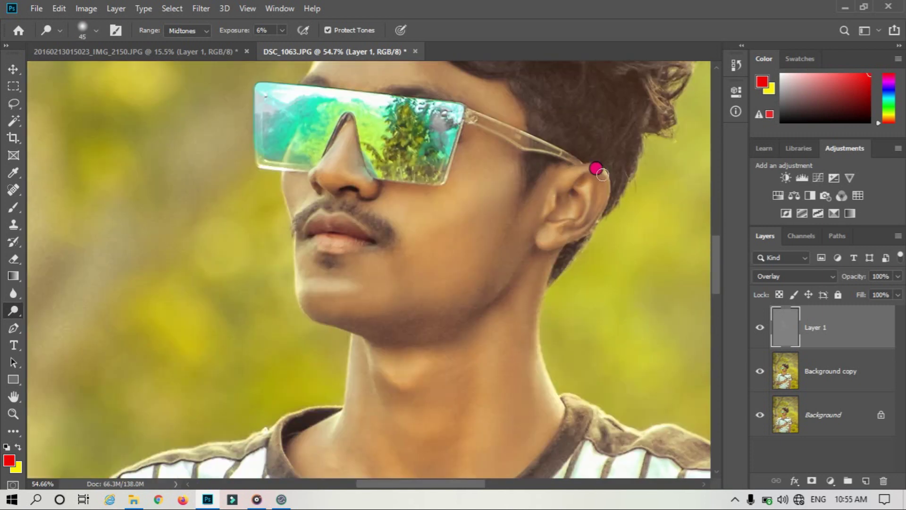
pyautogui.click(13, 412)
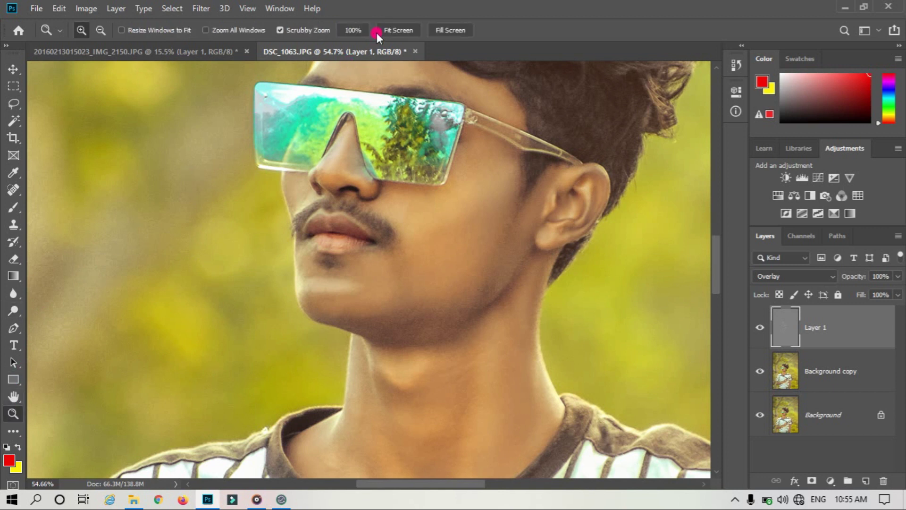
# - Lower the dodged gray Overlay layer's opacity to 86%
pyautogui.click(377, 32)
pyautogui.moveTo(386, 136); pyautogui.dragTo(401, 261)
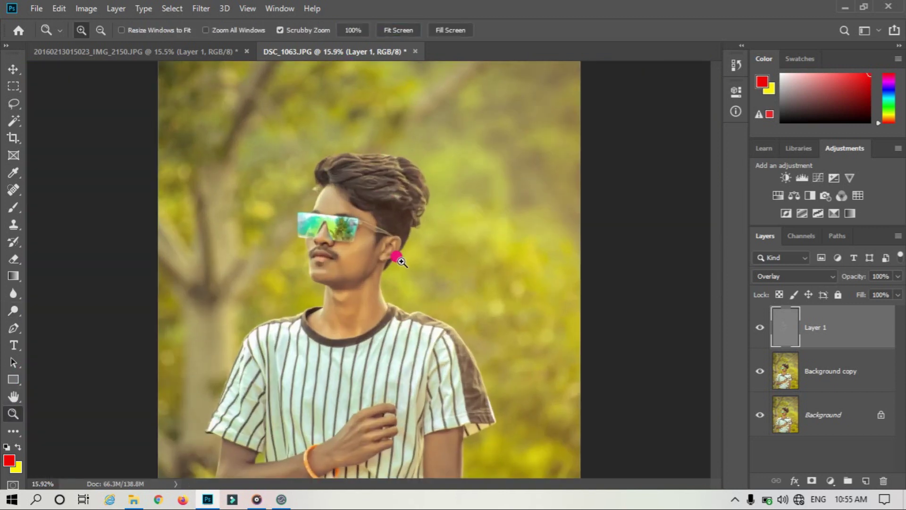
pyautogui.click(896, 278)
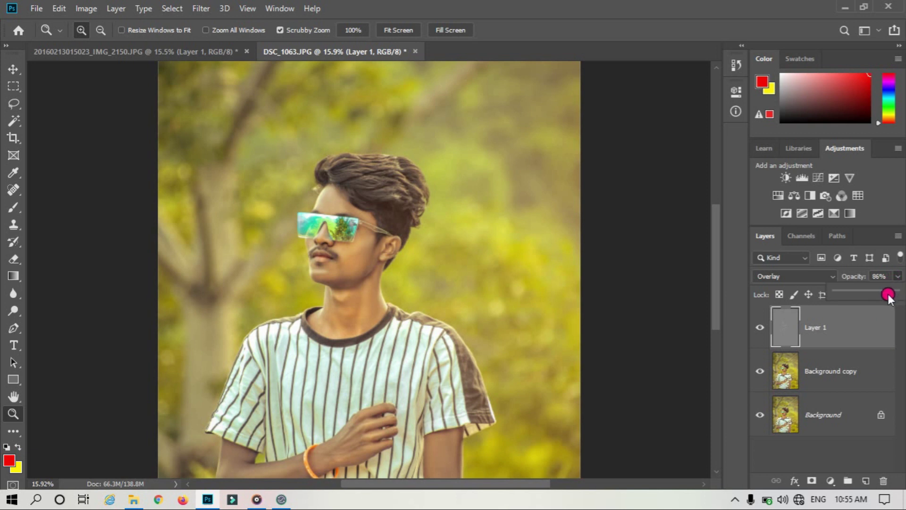
pyautogui.click(399, 30)
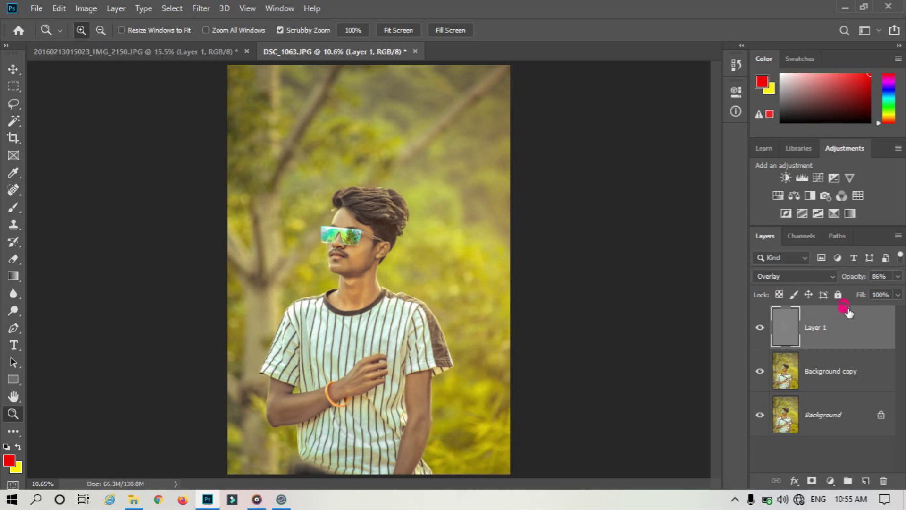
# - Merge the visible layers into Background and duplicate it as Background copy
pyautogui.press('e')
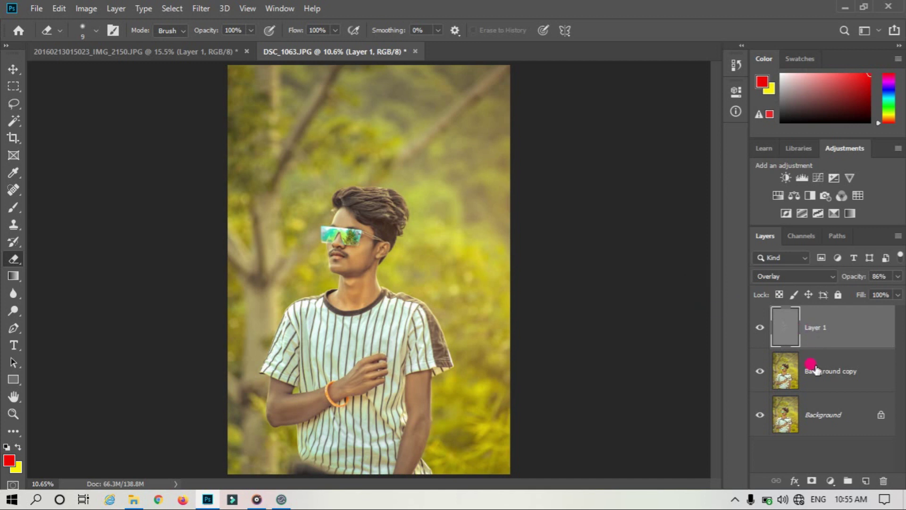
pyautogui.click(812, 370)
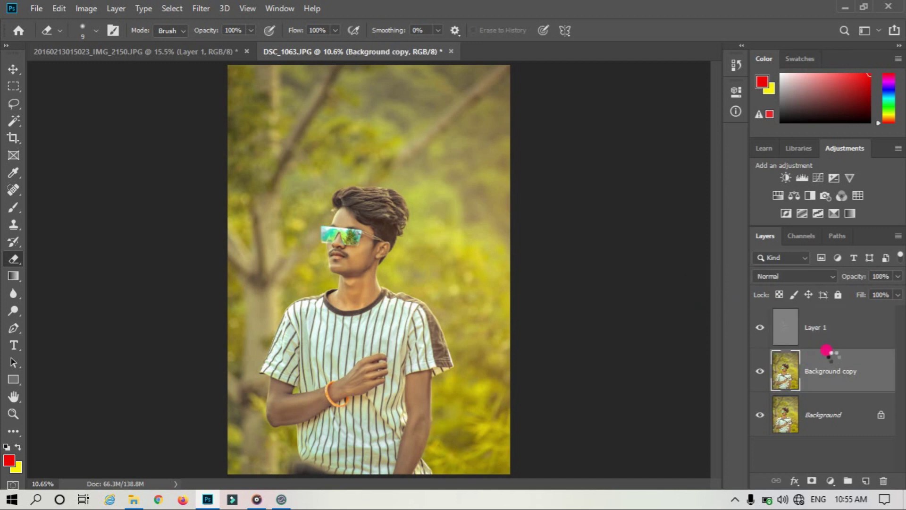
pyautogui.hotkey('ctrl', 'alt', 'shift', 'e')
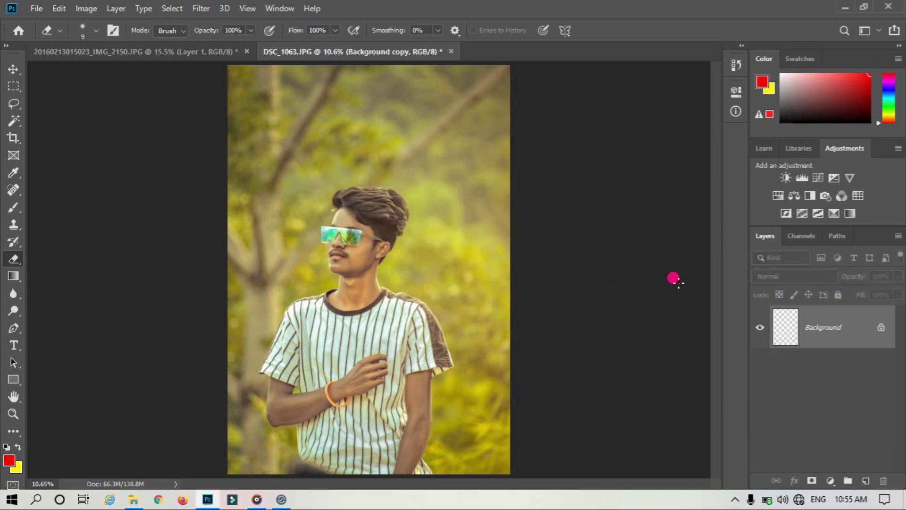
pyautogui.moveTo(843, 333)
pyautogui.mouseDown()
pyautogui.moveTo(849, 473)
pyautogui.moveTo(865, 480)
pyautogui.mouseUp()
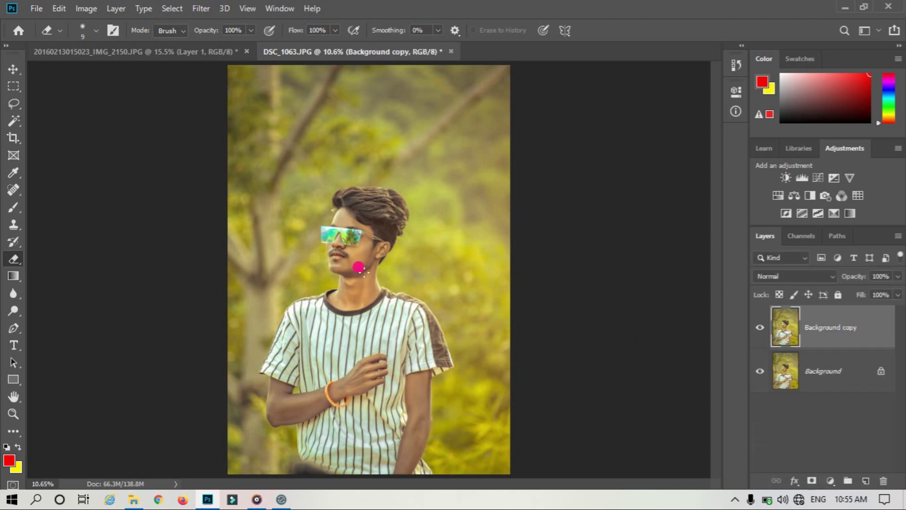
# - Zoom in on the chin and set the Dodge tool to 22% exposure, brush size 15
pyautogui.click(14, 414)
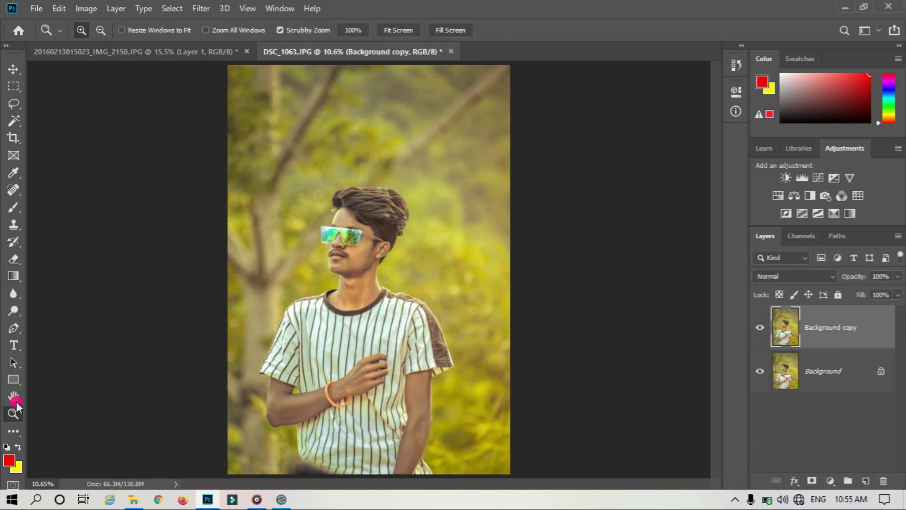
pyautogui.moveTo(355, 234); pyautogui.dragTo(414, 269)
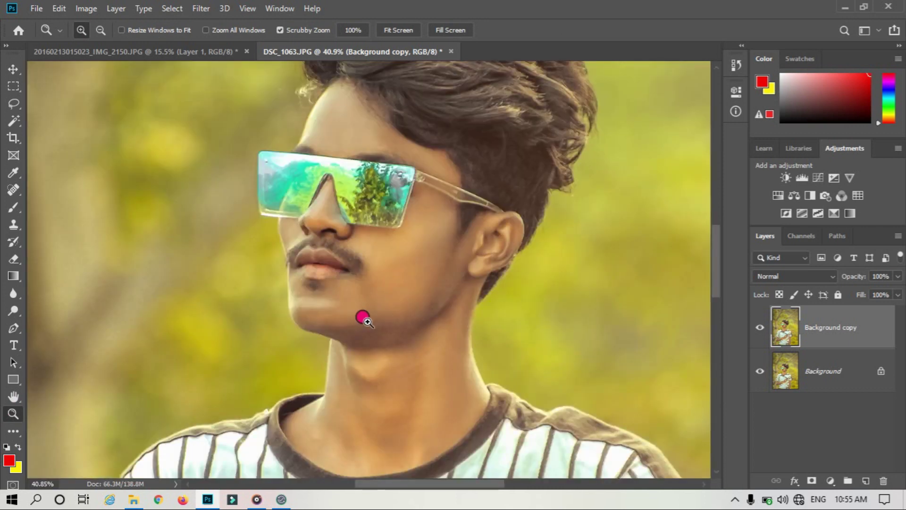
pyautogui.moveTo(363, 317); pyautogui.dragTo(379, 325)
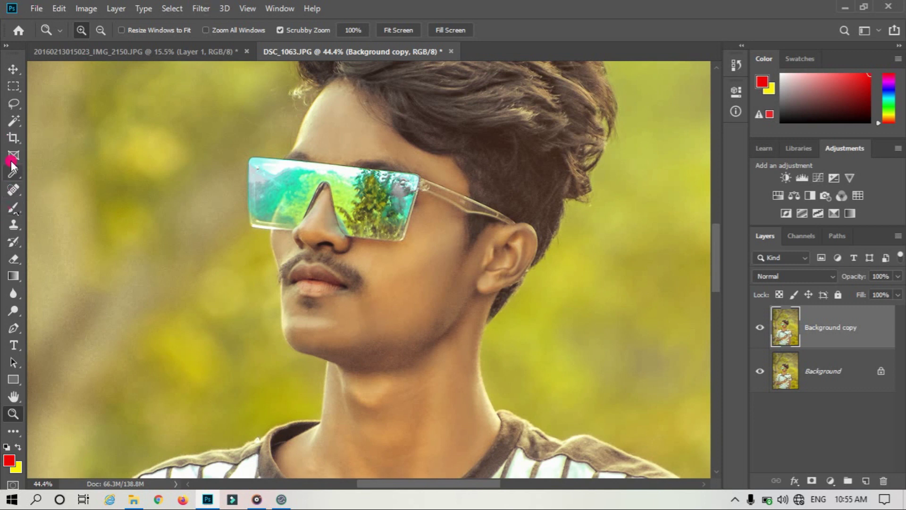
pyautogui.click(13, 230)
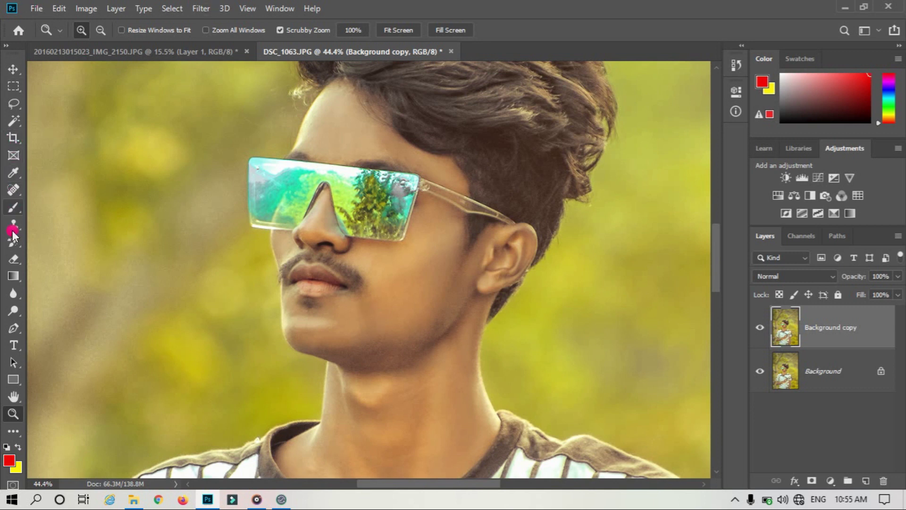
pyautogui.click(13, 311)
pyautogui.moveTo(282, 30); pyautogui.dragTo(292, 47)
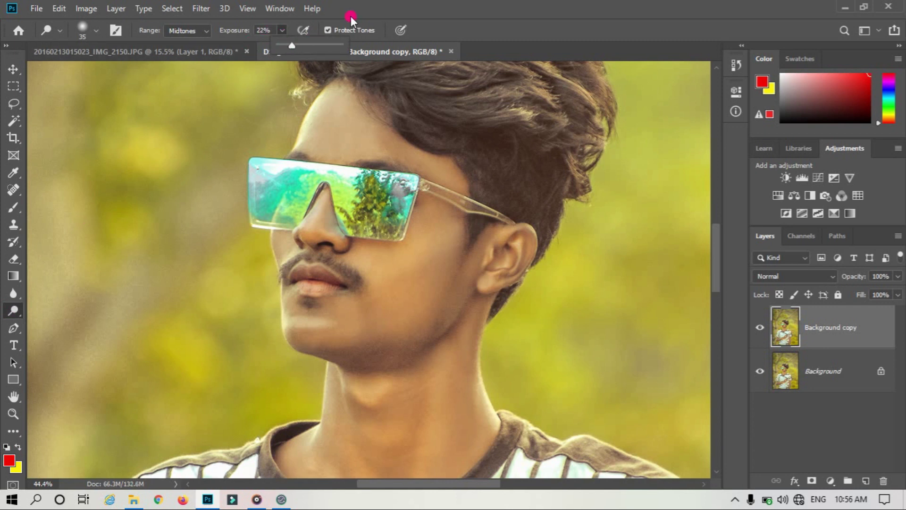
pyautogui.click(386, 4)
pyautogui.press('[')
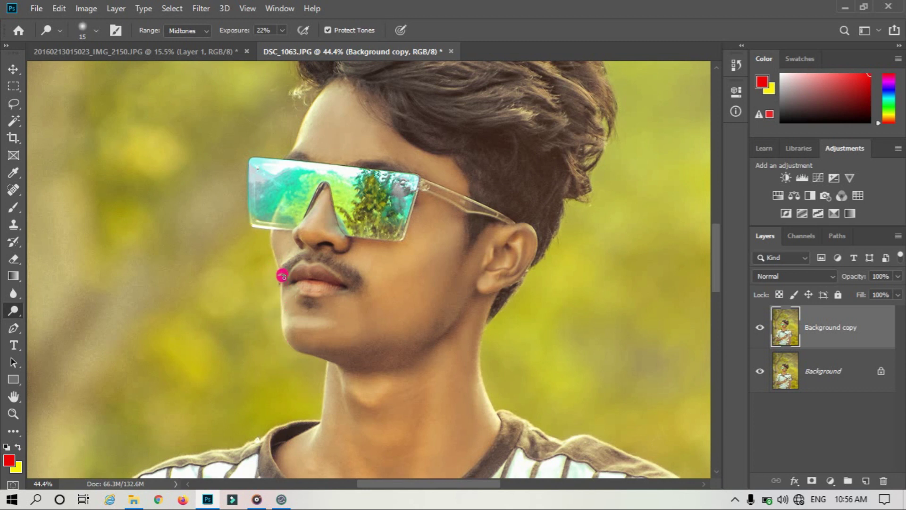
# - Dodge the chin edge, jaw and neckline with brush sizes 15 to 30
pyautogui.moveTo(281, 289); pyautogui.dragTo(284, 336)
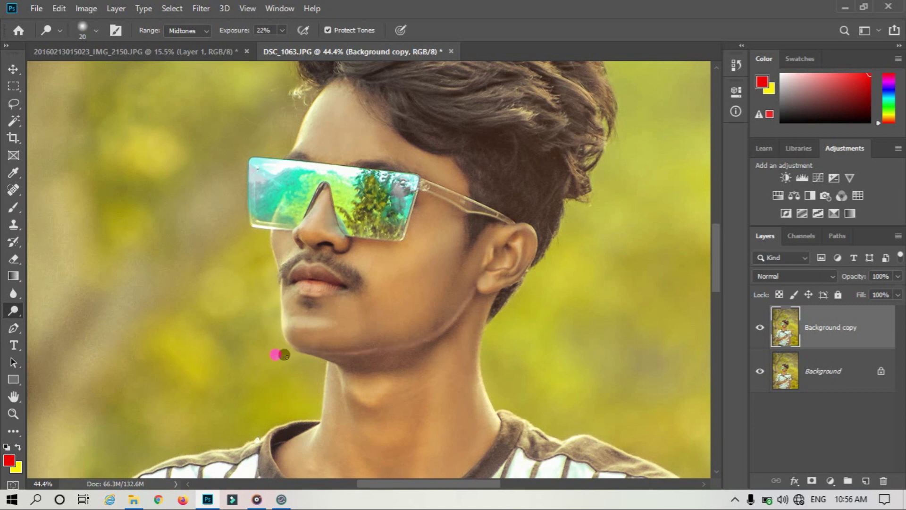
pyautogui.scroll(1, 55, 279)
pyautogui.scroll(1, 320, 294)
pyautogui.scroll(2, 324, 300)
pyautogui.press(']')
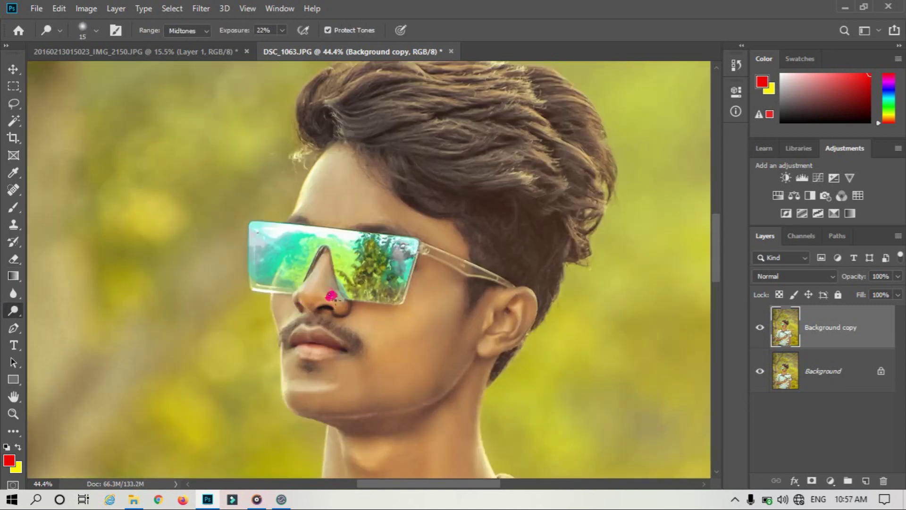
pyautogui.scroll(-2, 269, 303)
pyautogui.scroll(-2, 481, 269)
pyautogui.press(']')
pyautogui.scroll(-2, 496, 364)
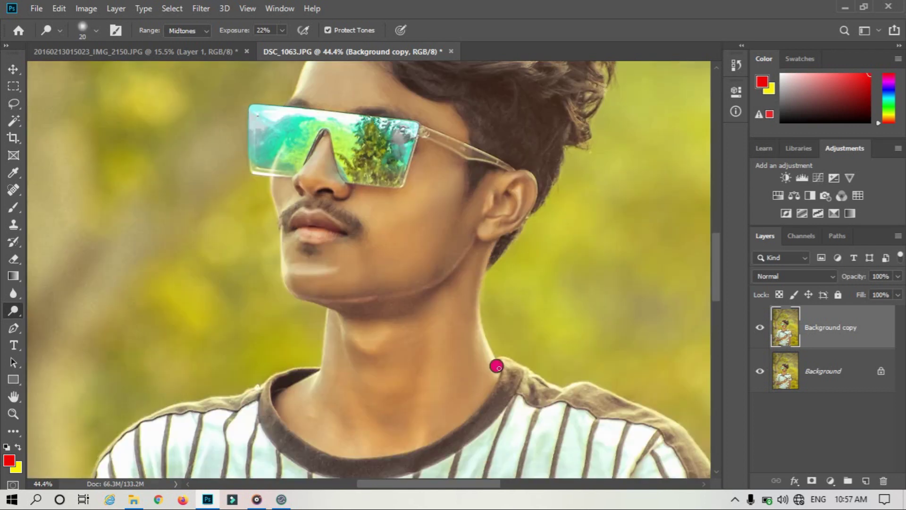
pyautogui.scroll(-2, 496, 364)
pyautogui.moveTo(318, 324); pyautogui.dragTo(314, 331)
pyautogui.press('[')
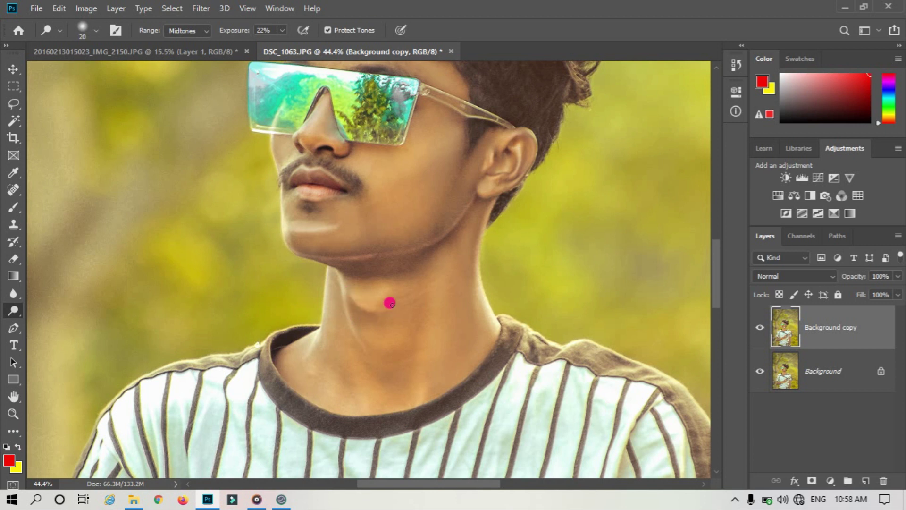
pyautogui.press(']')
pyautogui.press(']')
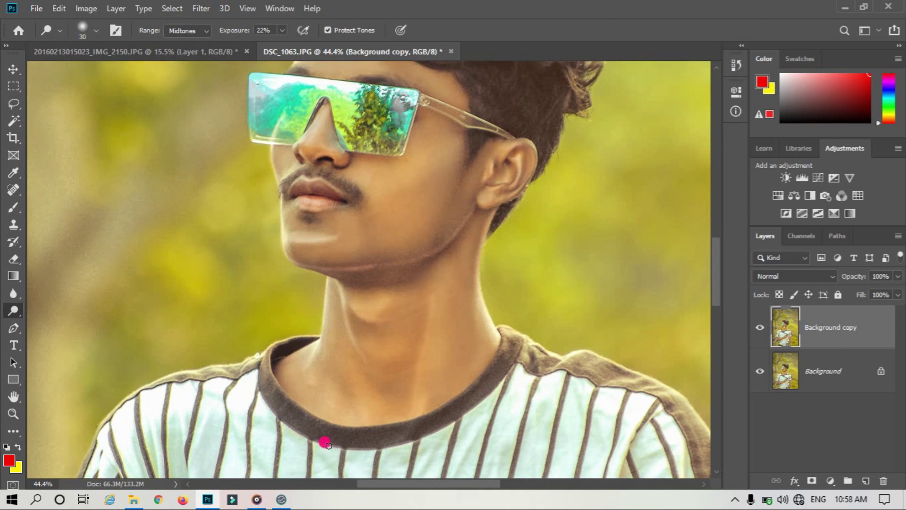
pyautogui.scroll(-2, 350, 387)
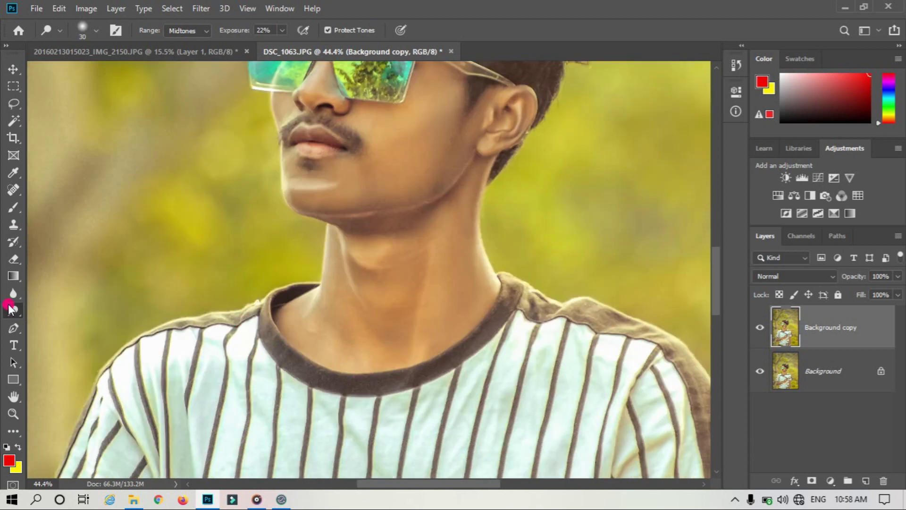
# - Fit the portrait on screen and lower Background copy's opacity to 89%
pyautogui.click(13, 258)
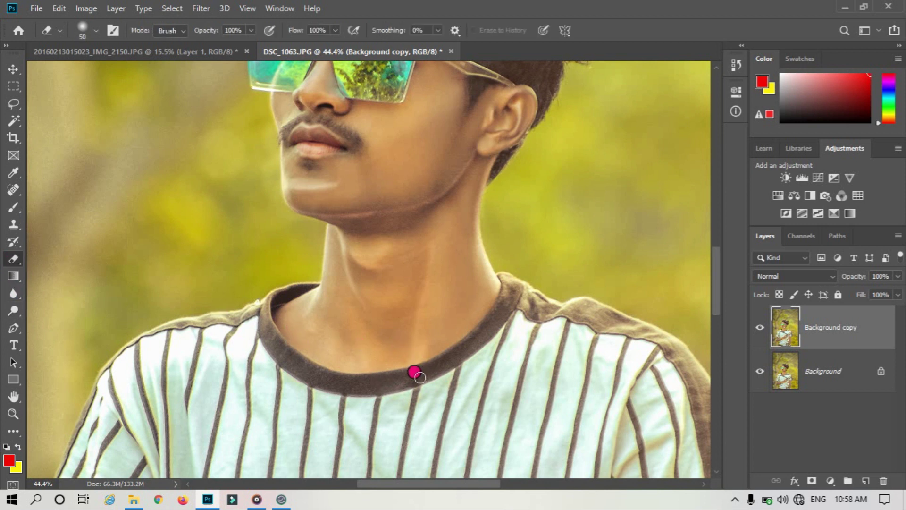
pyautogui.click(14, 414)
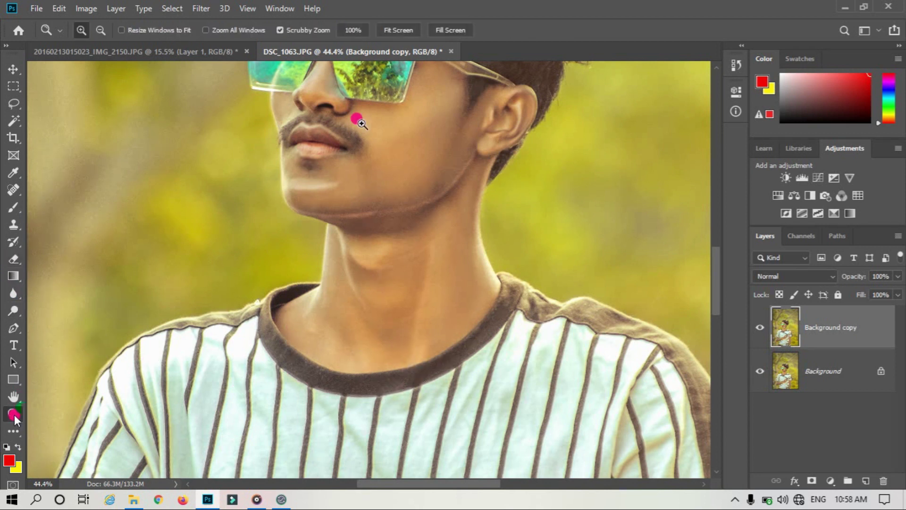
pyautogui.click(398, 31)
pyautogui.moveTo(350, 259); pyautogui.dragTo(403, 270)
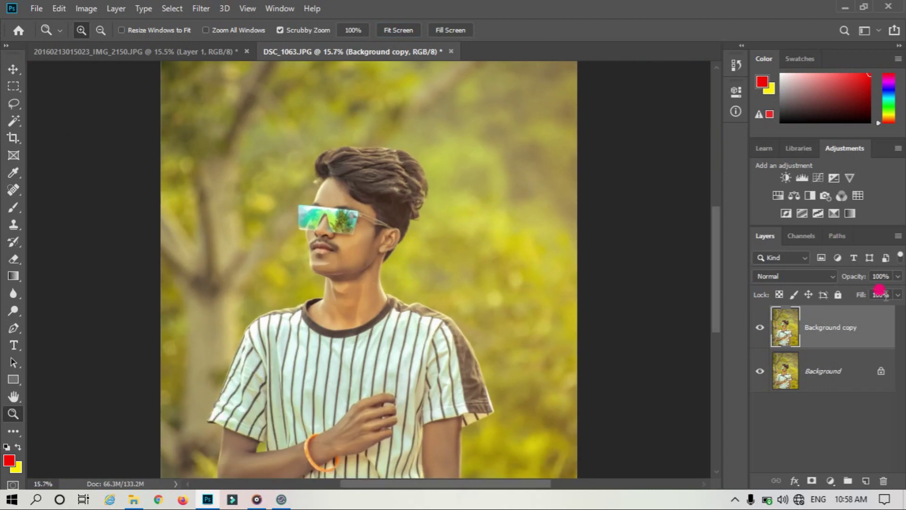
pyautogui.click(897, 295)
pyautogui.click(896, 283)
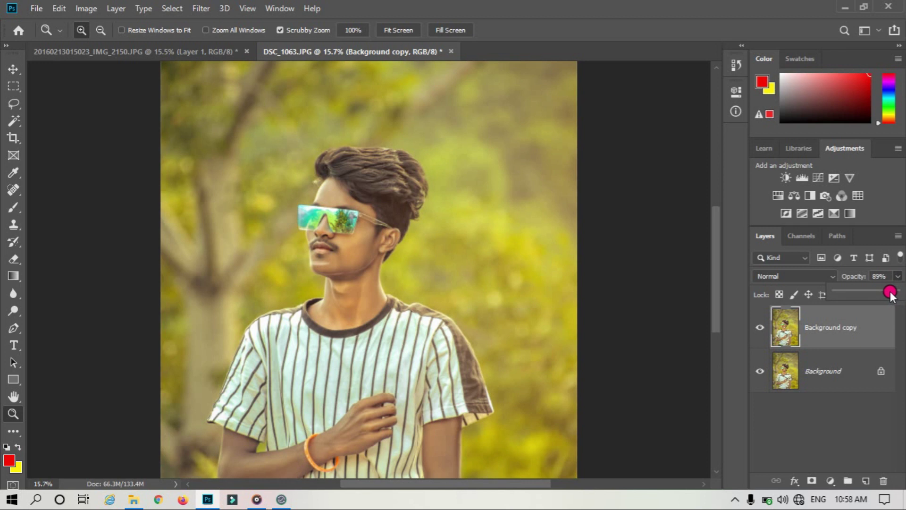
# - Merge the 89% copy into Background and duplicate it as a new Background copy
pyautogui.click(405, 31)
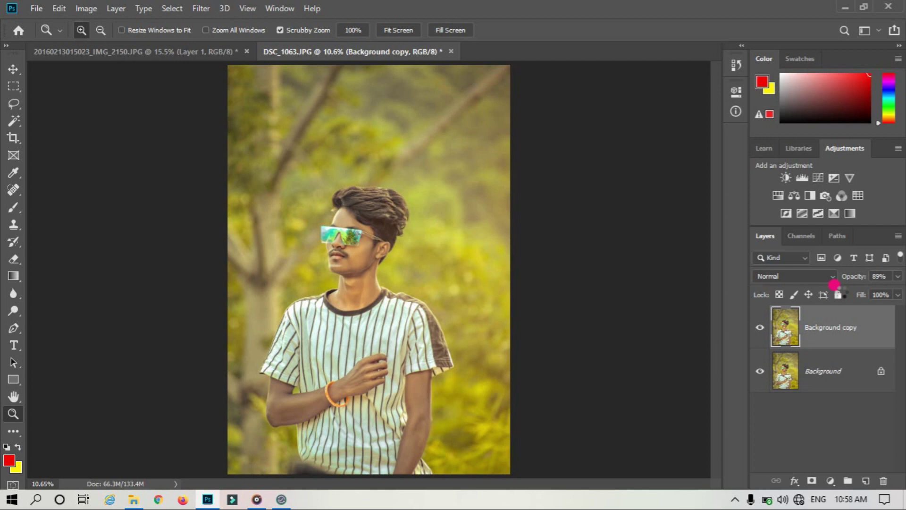
pyautogui.click(779, 295)
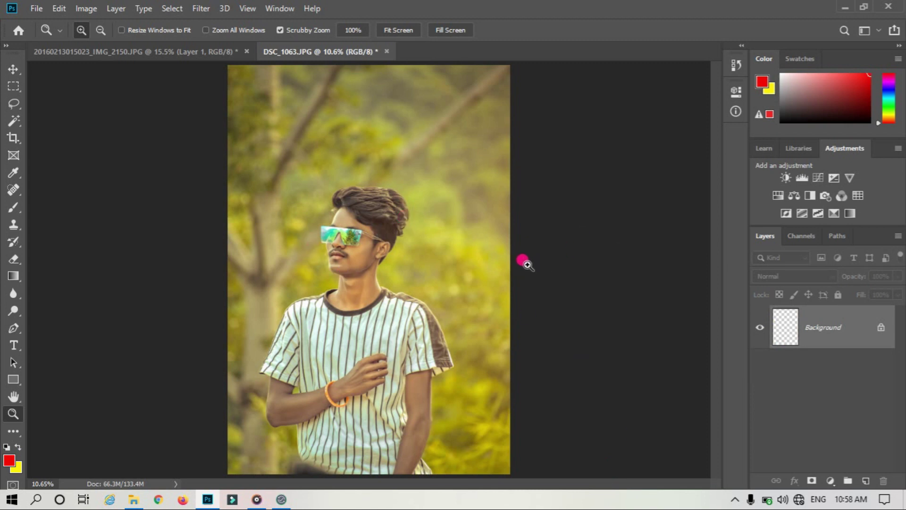
pyautogui.moveTo(845, 337); pyautogui.dragTo(866, 480)
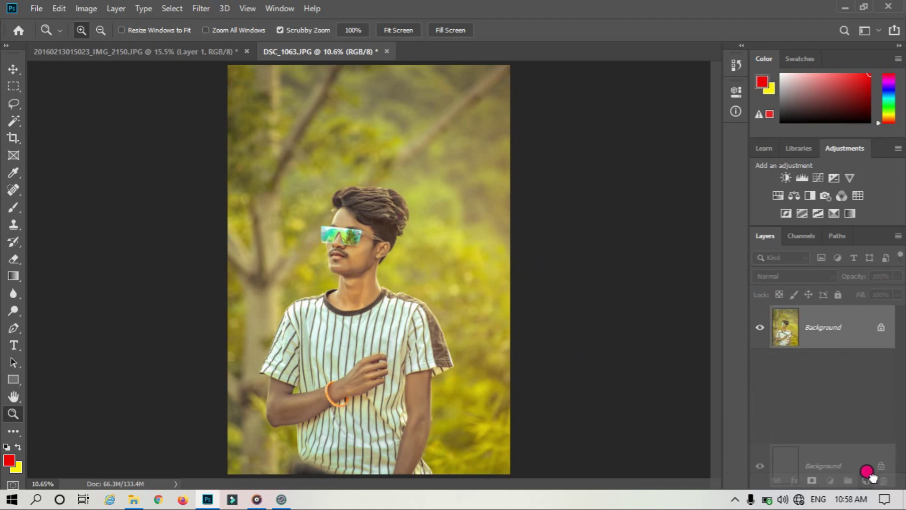
# - Open the Camera Raw Filter in Before/After view and nudge Contrast to +9
pyautogui.click(203, 8)
pyautogui.click(242, 88)
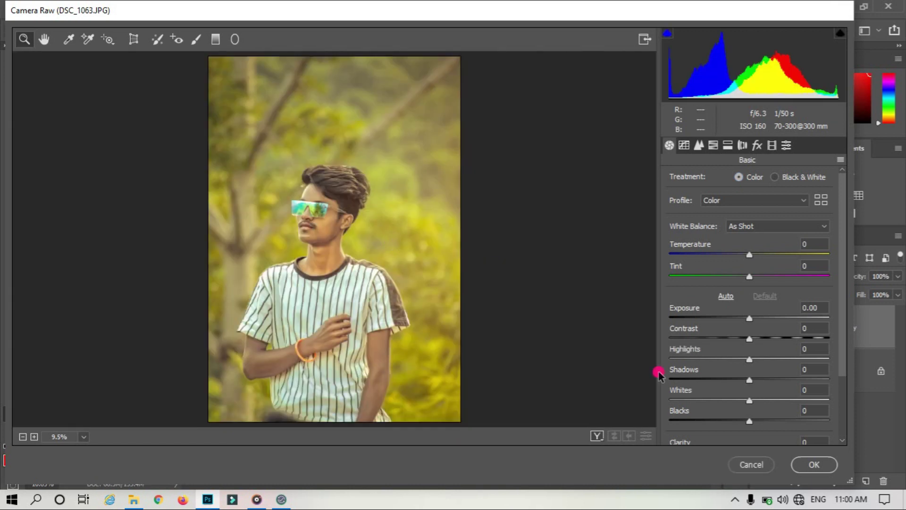
pyautogui.click(596, 435)
pyautogui.moveTo(751, 339); pyautogui.dragTo(762, 341)
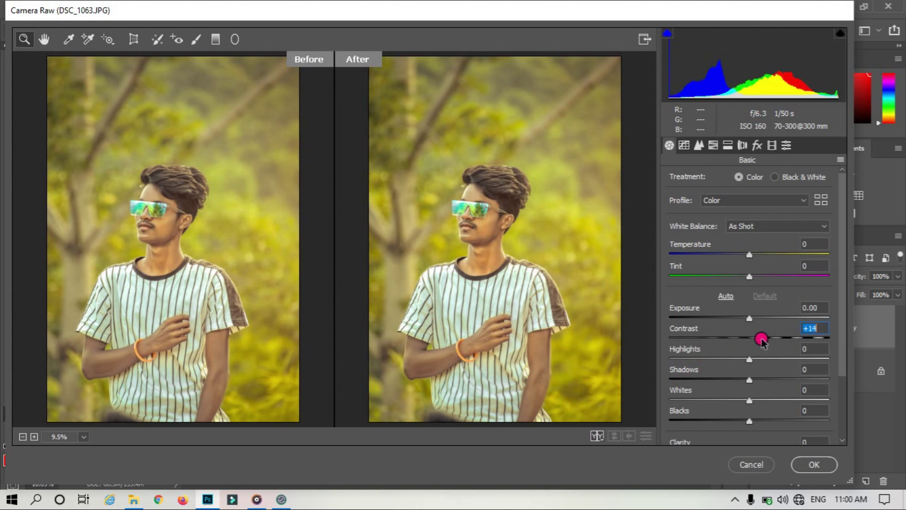
pyautogui.moveTo(762, 341); pyautogui.dragTo(758, 341)
pyautogui.click(470, 239)
pyautogui.click(470, 234)
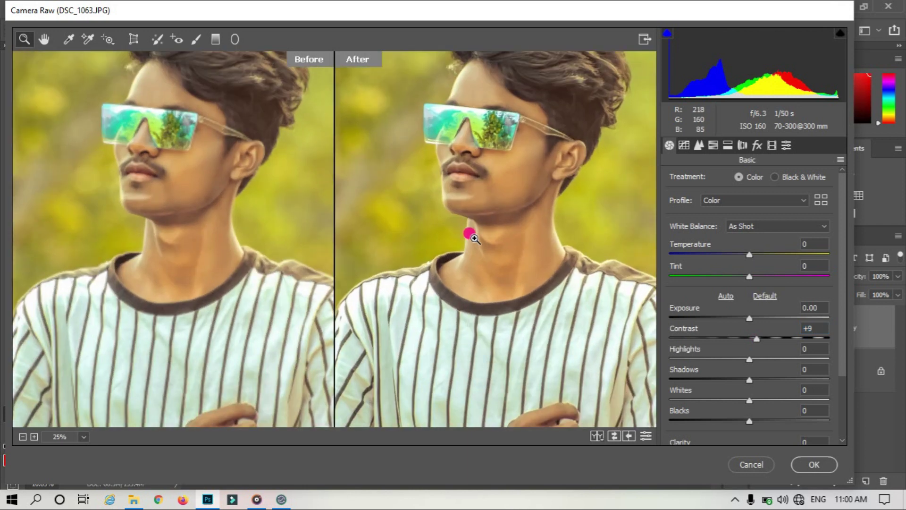
pyautogui.scroll(1, 314, 253)
pyautogui.scroll(1, 125, 318)
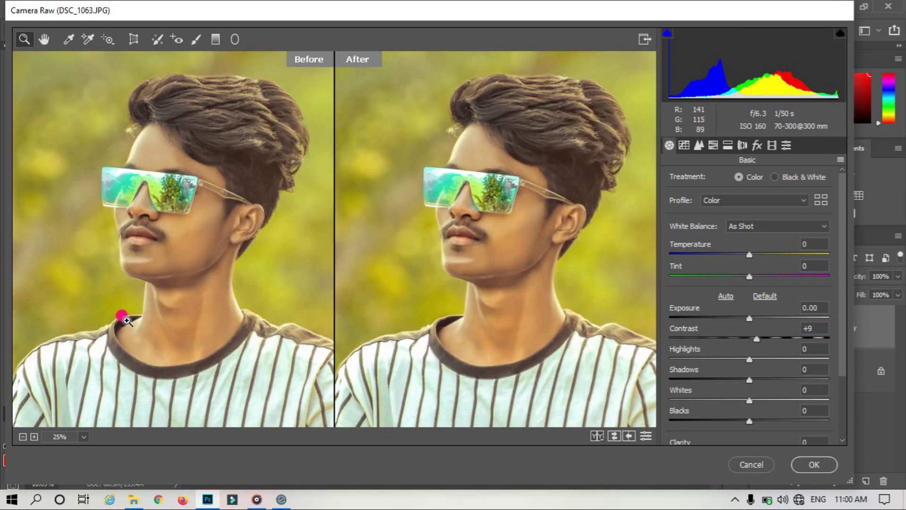
pyautogui.click(22, 436)
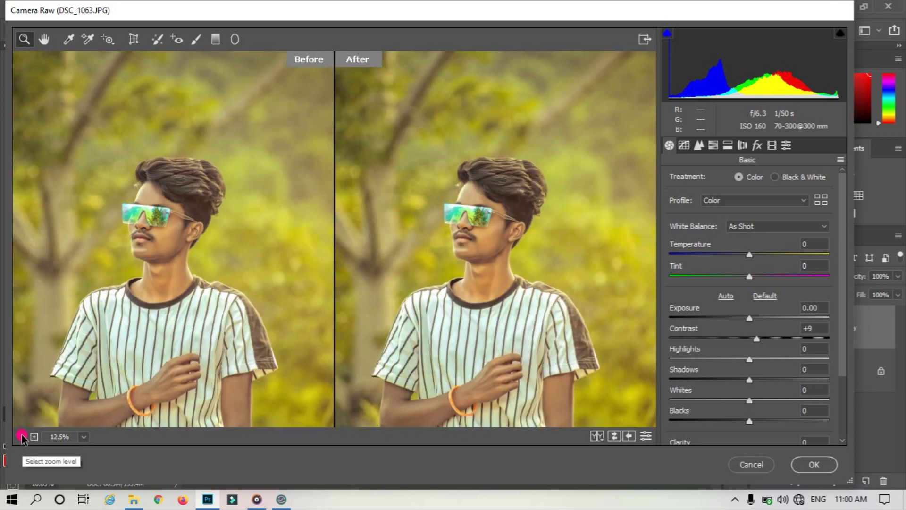
# - Raise the HSL red saturation, settling it at +15
pyautogui.click(713, 145)
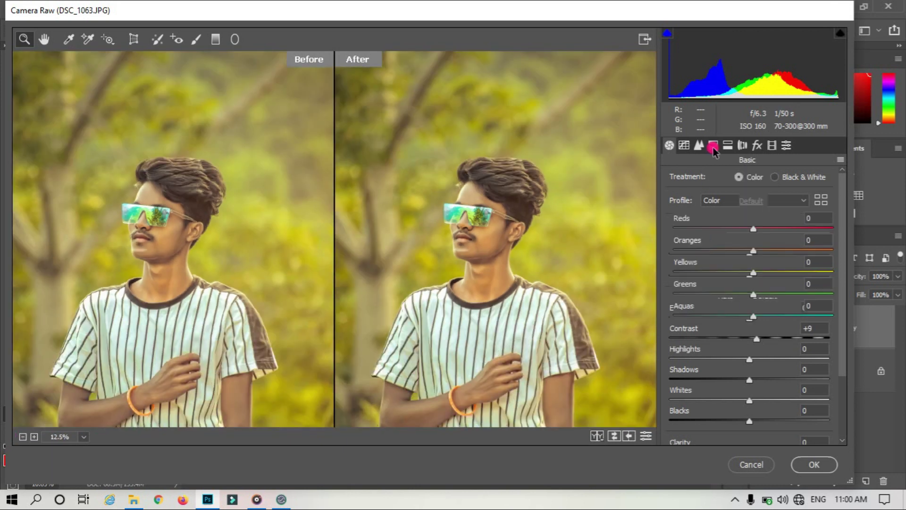
pyautogui.click(740, 182)
pyautogui.click(773, 181)
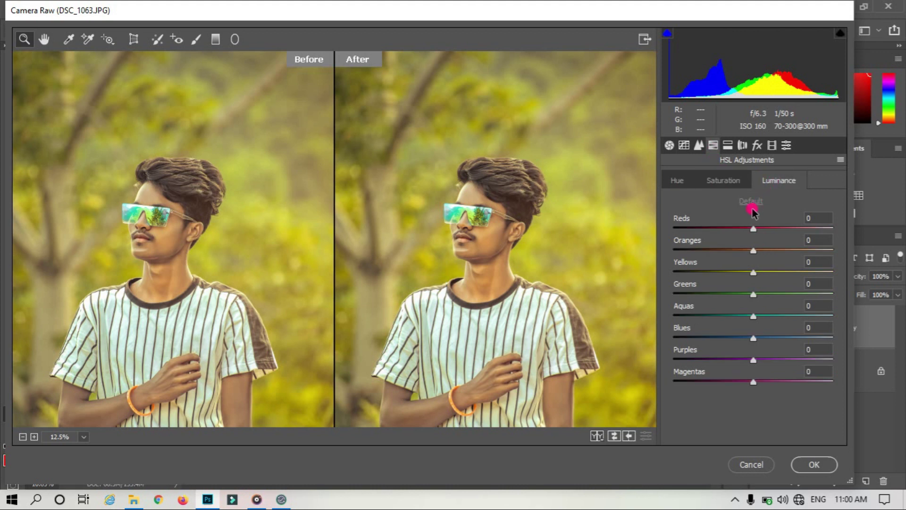
pyautogui.click(731, 182)
pyautogui.moveTo(753, 229); pyautogui.dragTo(782, 229)
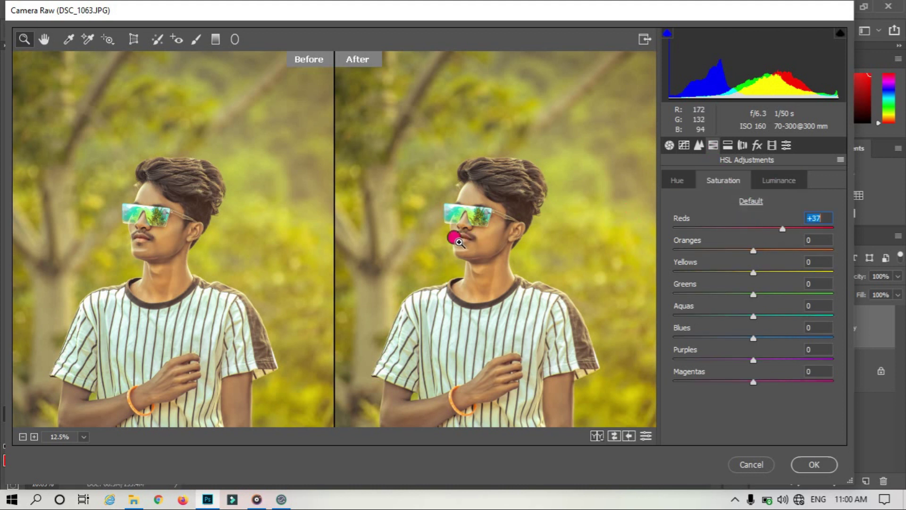
pyautogui.click(459, 242)
pyautogui.click(524, 225)
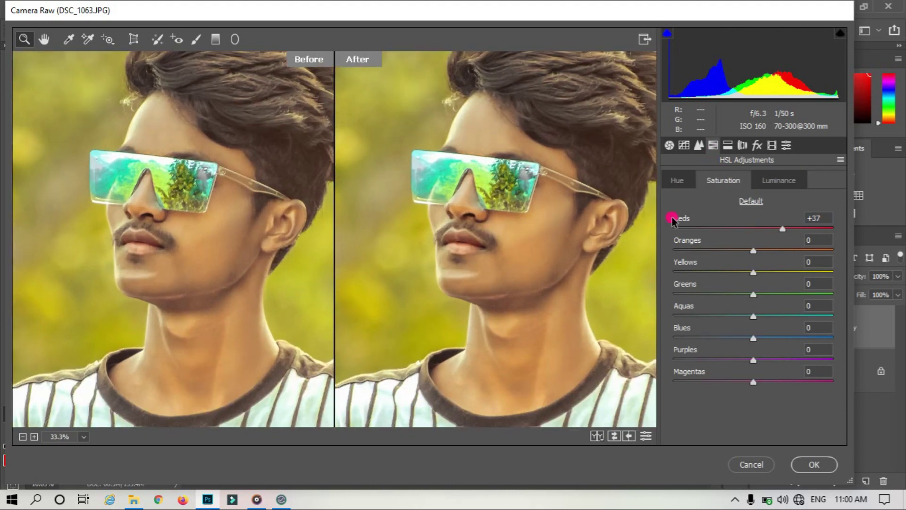
pyautogui.moveTo(772, 228); pyautogui.dragTo(765, 229)
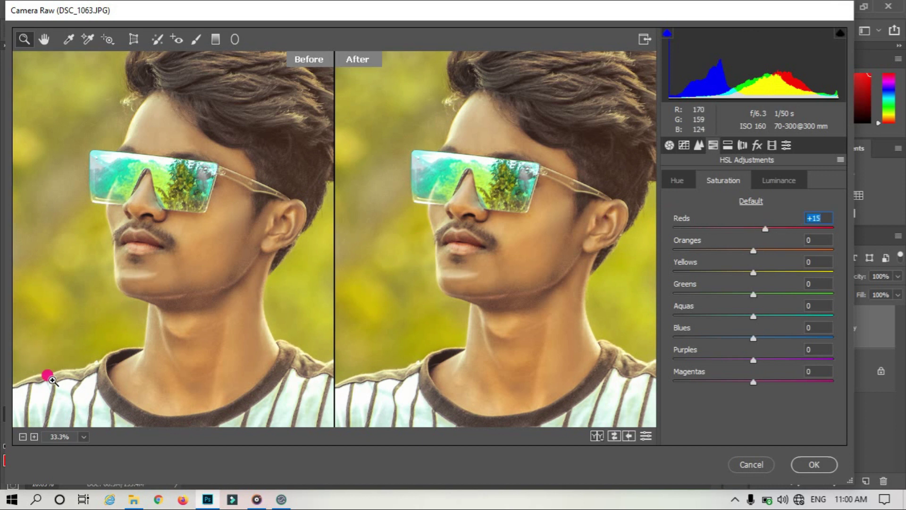
# - Boost HSL yellow saturation to +19 with the whole image in view
pyautogui.click(23, 437)
pyautogui.click(24, 437)
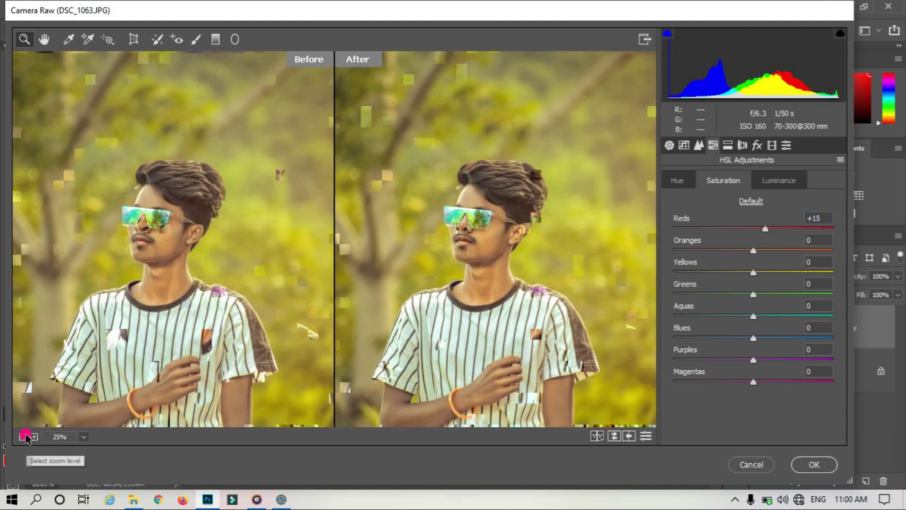
pyautogui.click(53, 437)
pyautogui.click(56, 419)
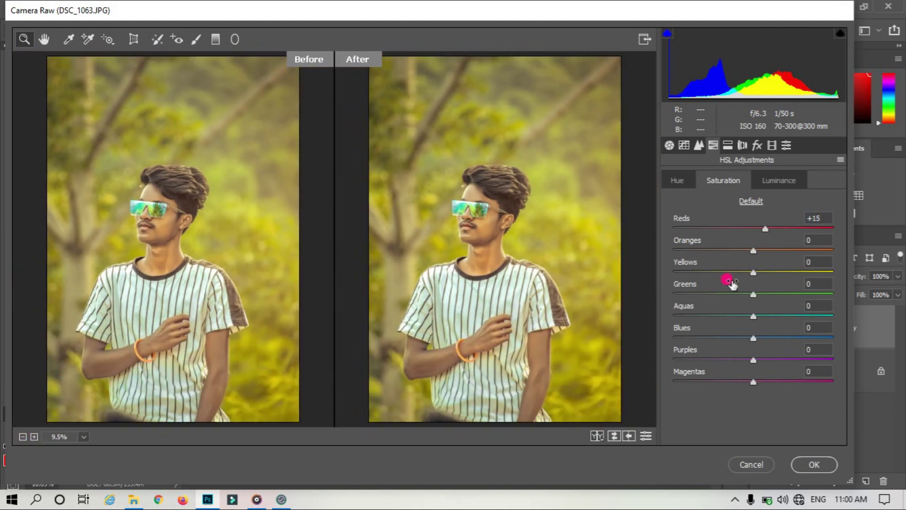
pyautogui.moveTo(750, 272)
pyautogui.mouseDown()
pyautogui.moveTo(804, 275)
pyautogui.moveTo(647, 272)
pyautogui.moveTo(766, 277)
pyautogui.mouseUp()
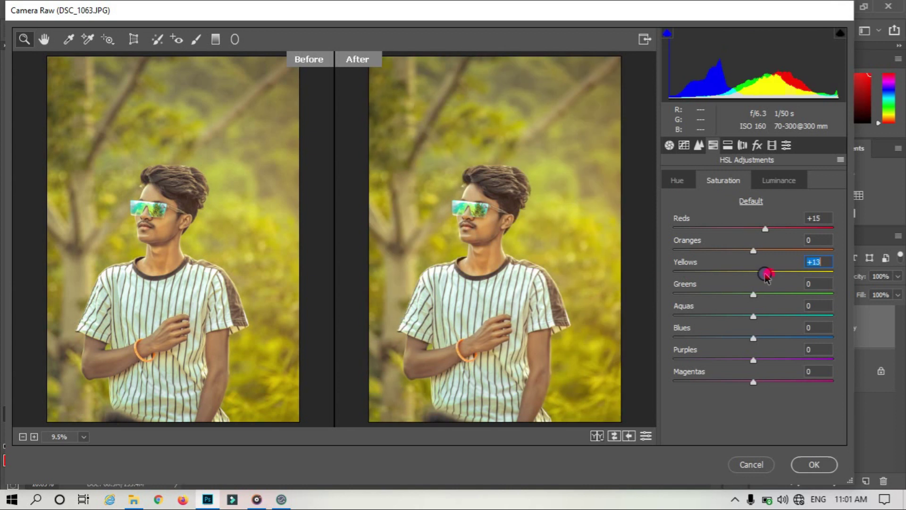
pyautogui.click(688, 180)
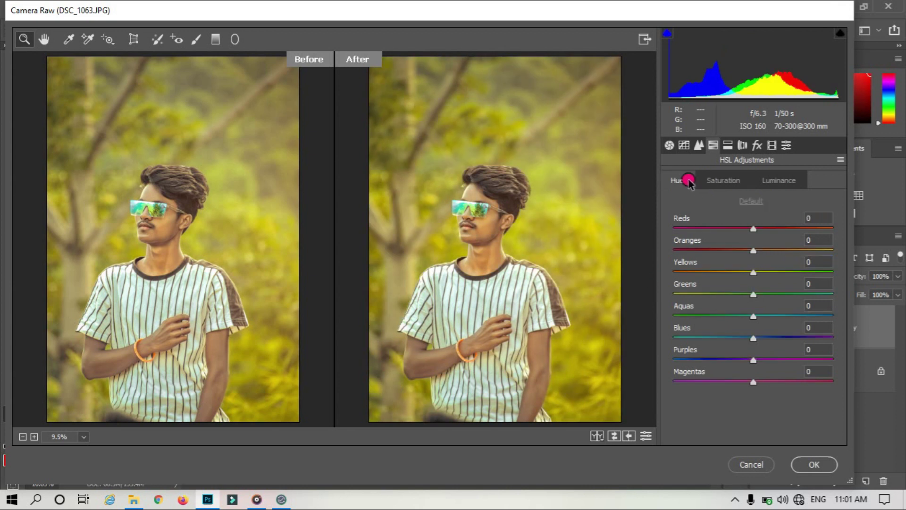
pyautogui.click(725, 183)
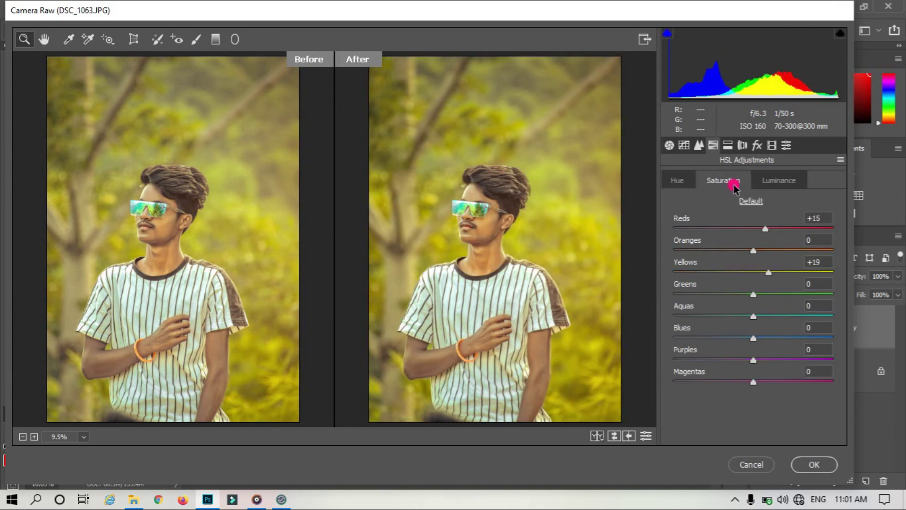
# - Add a -12 Post Crop vignette and apply the Camera Raw edits
pyautogui.click(757, 145)
pyautogui.moveTo(747, 319)
pyautogui.mouseDown()
pyautogui.moveTo(716, 340)
pyautogui.moveTo(732, 341)
pyautogui.moveTo(730, 361)
pyautogui.mouseUp()
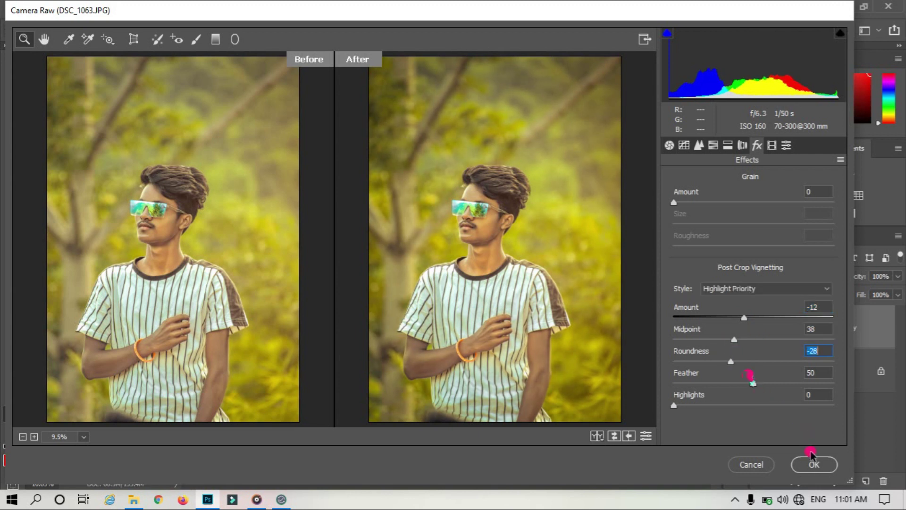
pyautogui.click(812, 463)
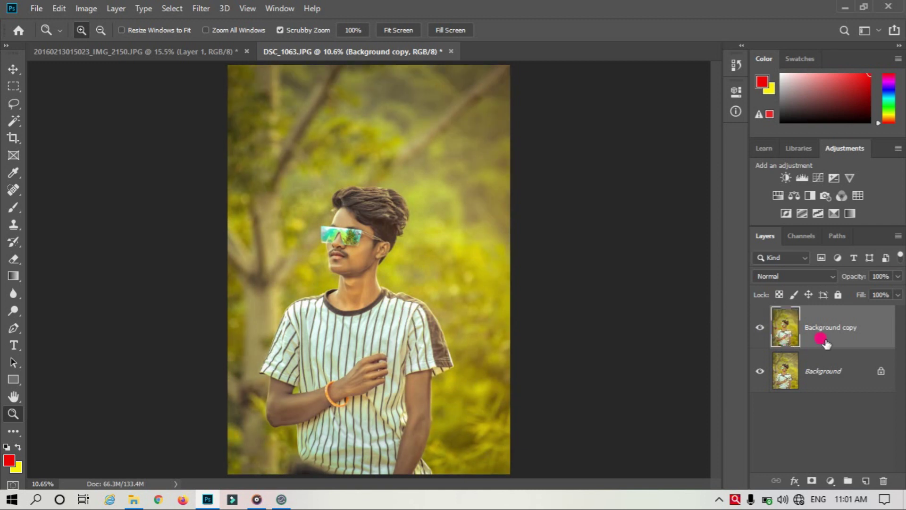
# - Merge visible layers and duplicate Background as a new Background copy
pyautogui.rightClick(825, 344)
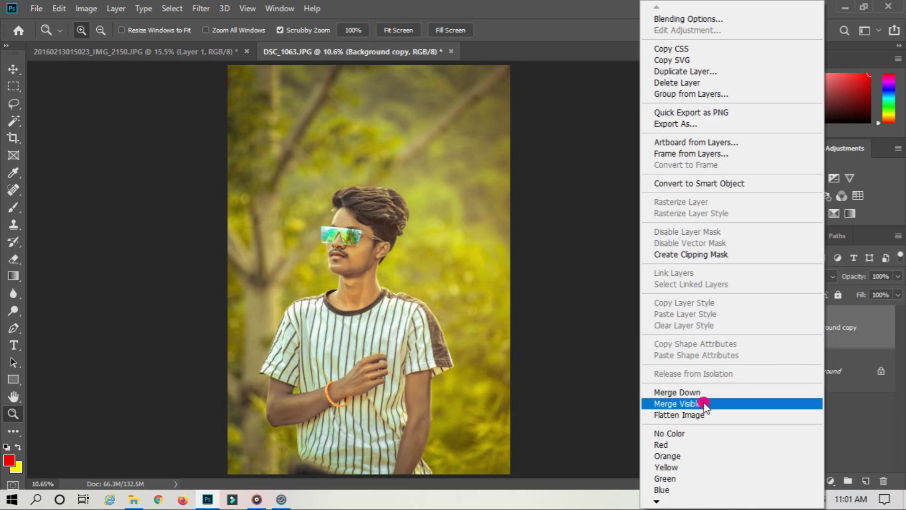
pyautogui.click(702, 402)
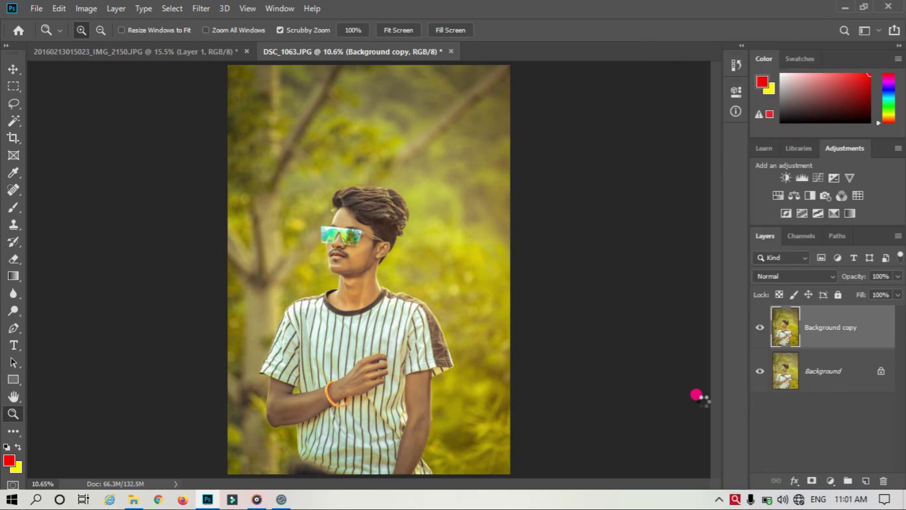
pyautogui.moveTo(785, 339); pyautogui.dragTo(857, 473)
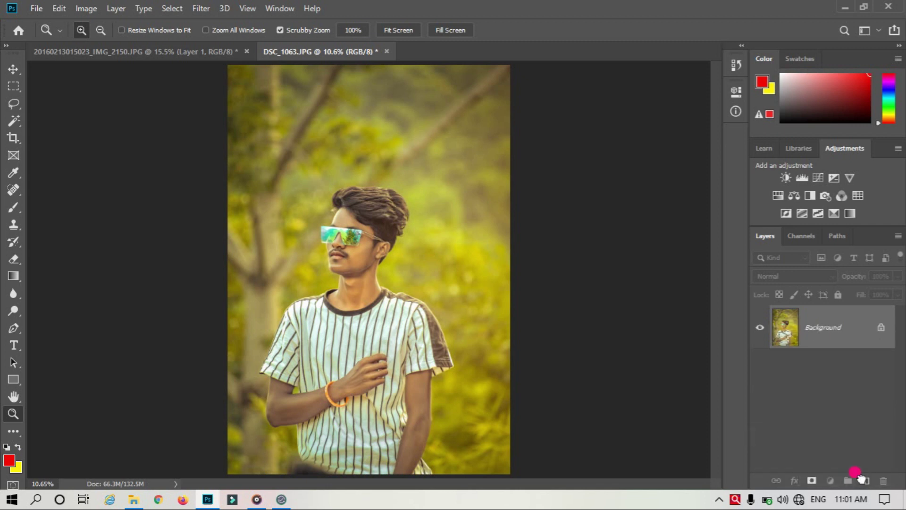
# - Smooth the elbow's outline with an 80-size Clone Stamp brush
pyautogui.moveTo(285, 422); pyautogui.dragTo(383, 425)
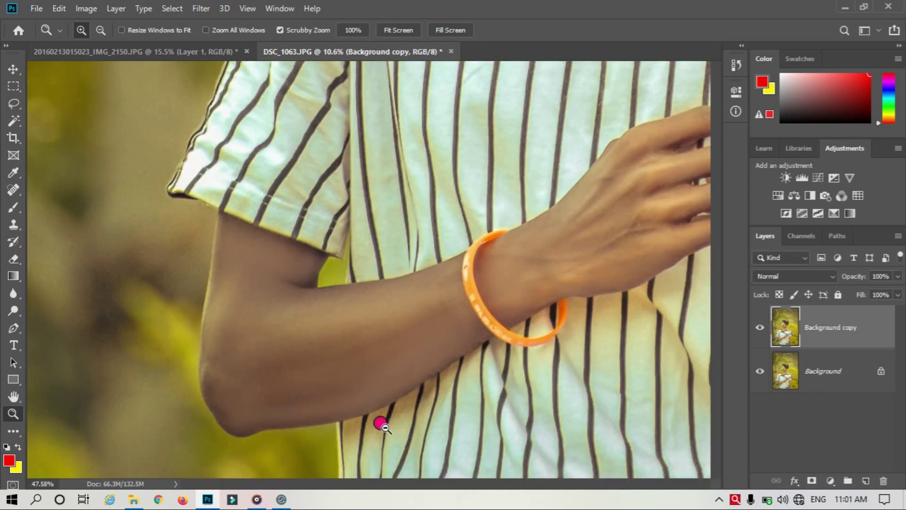
pyautogui.scroll(-2, 383, 426)
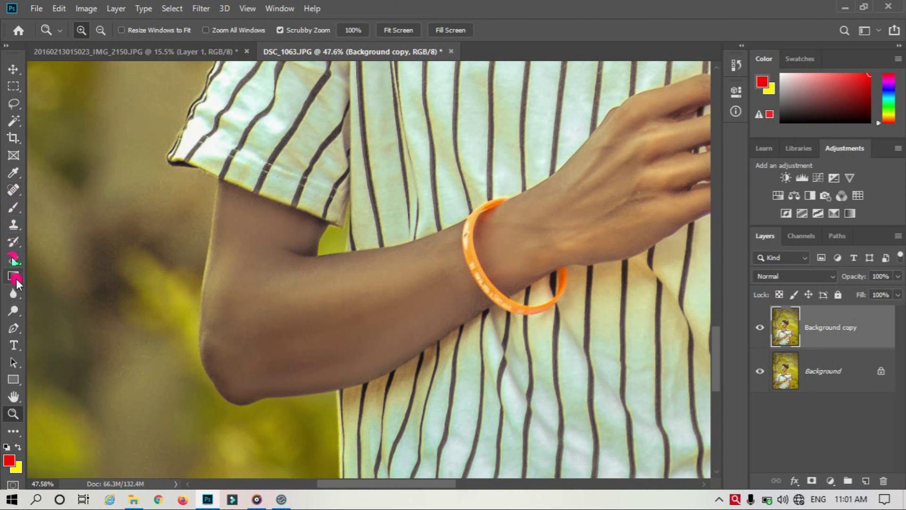
pyautogui.click(13, 224)
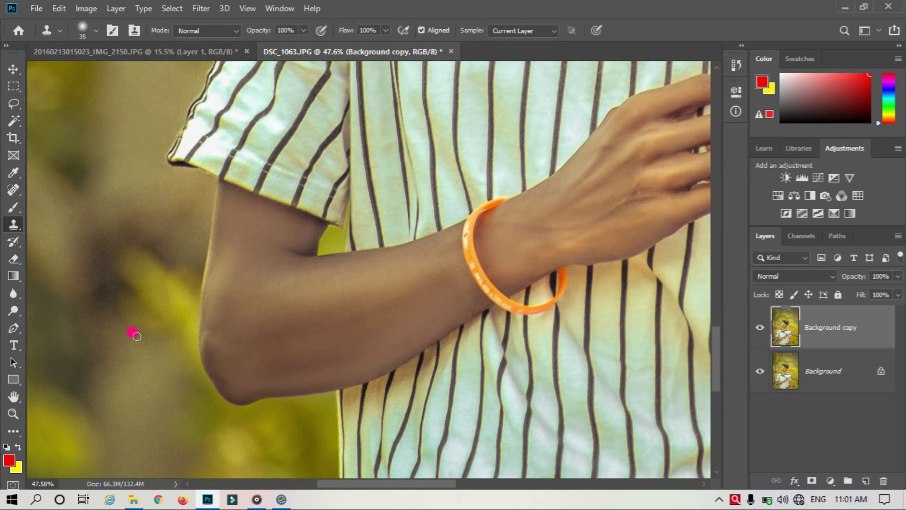
pyautogui.press(']')
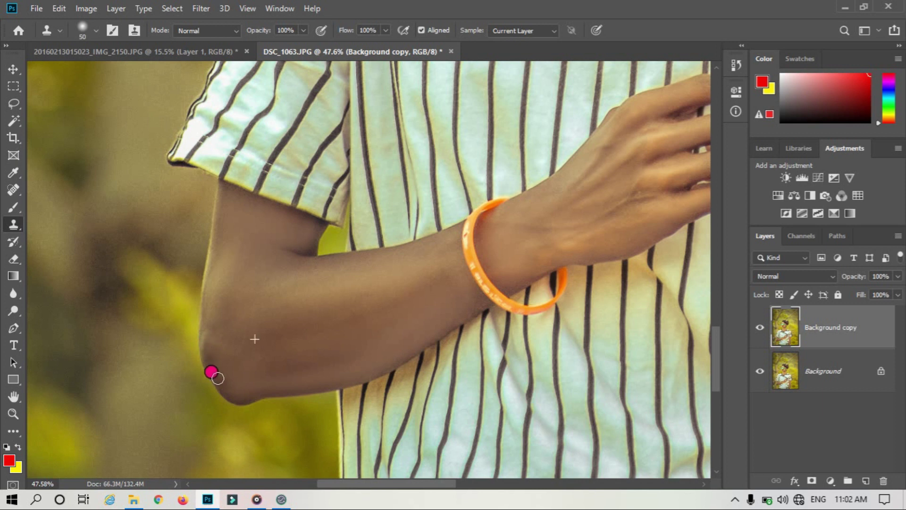
pyautogui.press(']')
pyautogui.press(']')
pyautogui.press(']')
pyautogui.moveTo(224, 363); pyautogui.dragTo(272, 386)
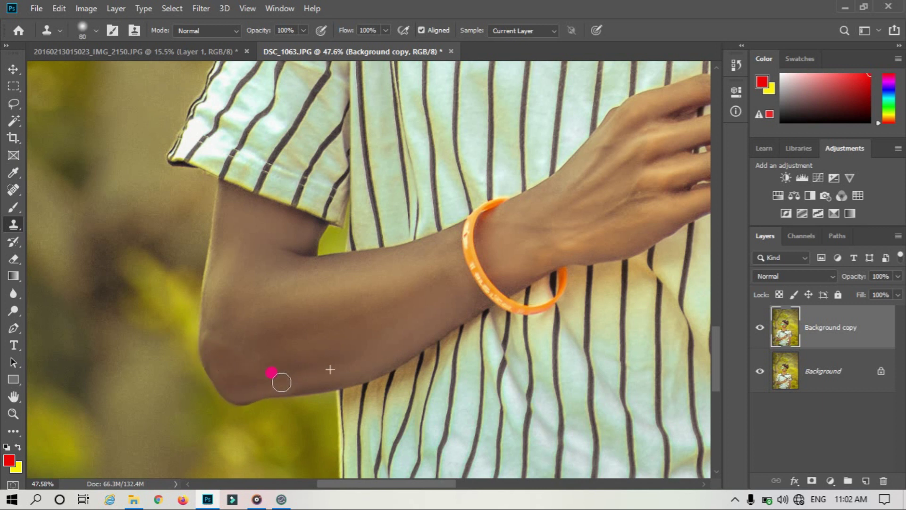
pyautogui.click(13, 413)
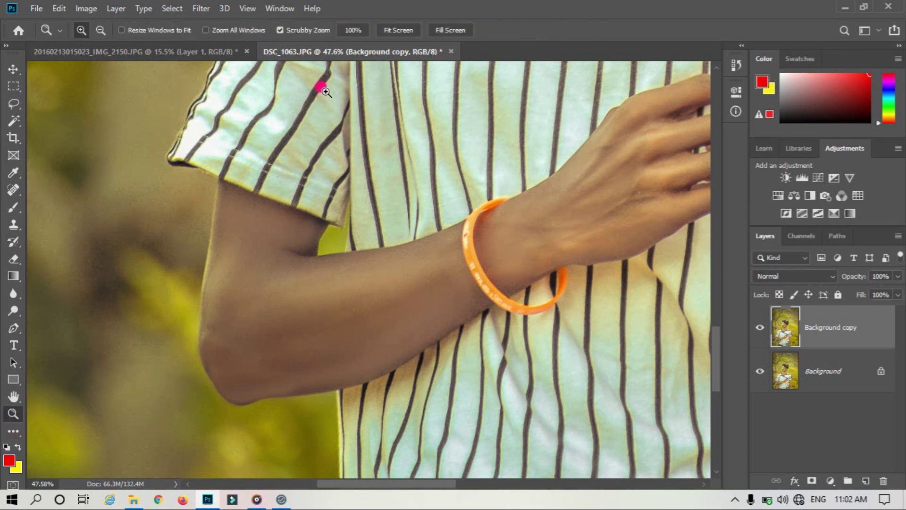
pyautogui.click(394, 30)
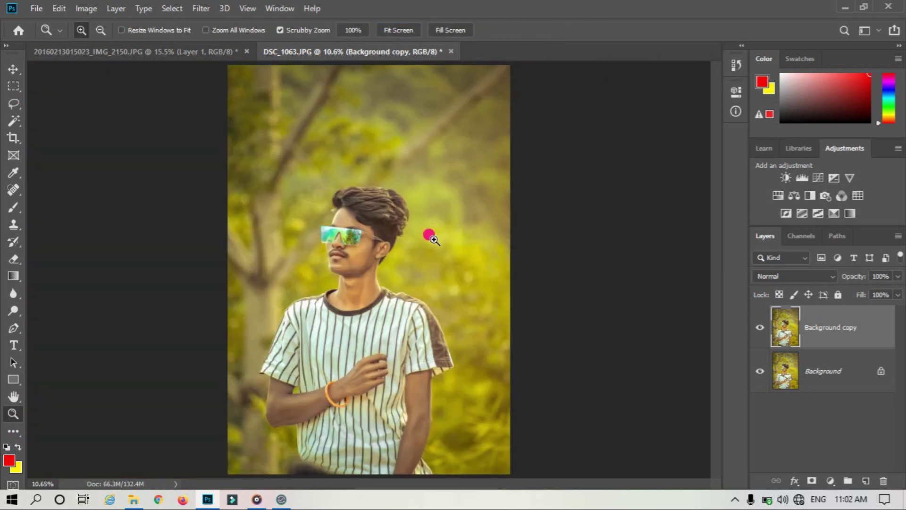
# - On a new layer, paint red over the lips with the Brush tool
pyautogui.moveTo(355, 254); pyautogui.dragTo(409, 256)
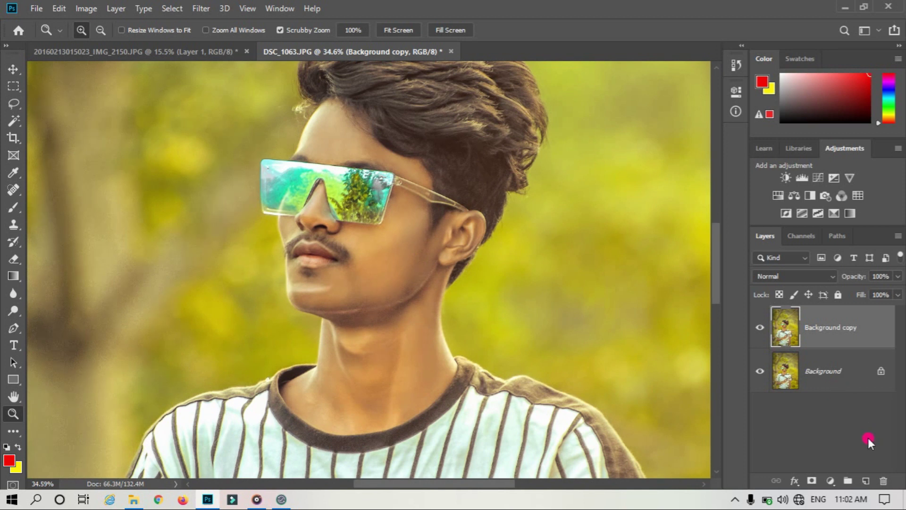
pyautogui.click(863, 479)
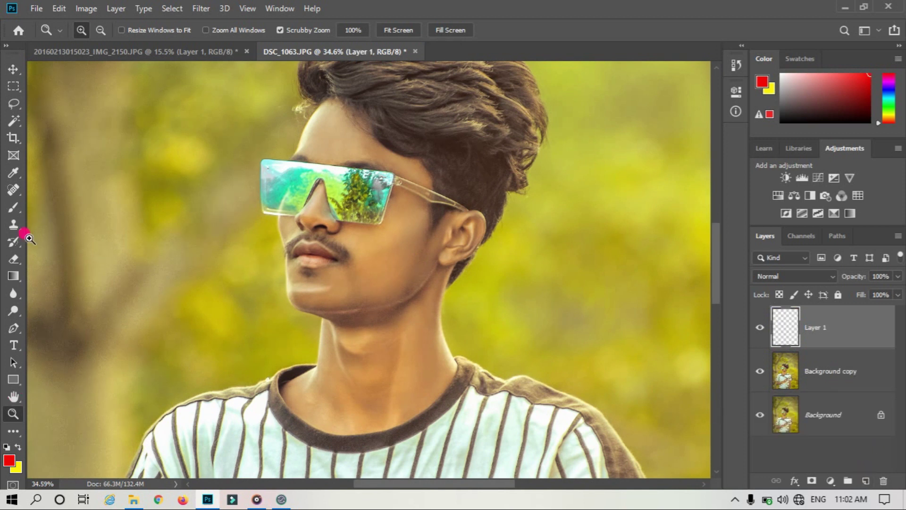
pyautogui.click(9, 211)
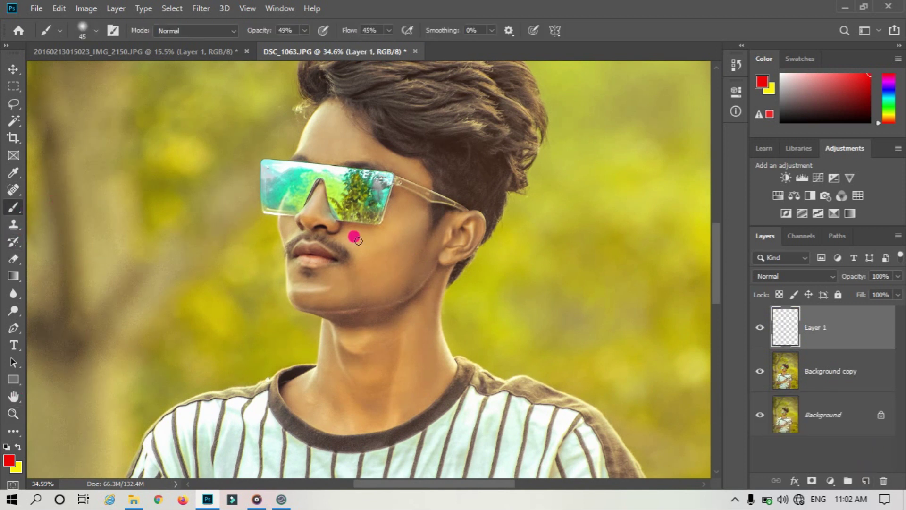
pyautogui.moveTo(302, 249); pyautogui.dragTo(328, 258)
pyautogui.press('[')
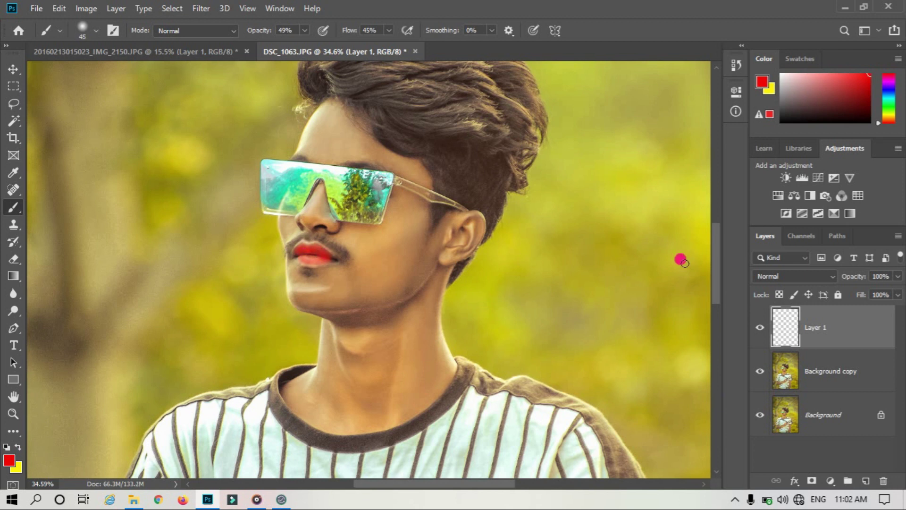
pyautogui.moveTo(898, 276); pyautogui.dragTo(847, 293)
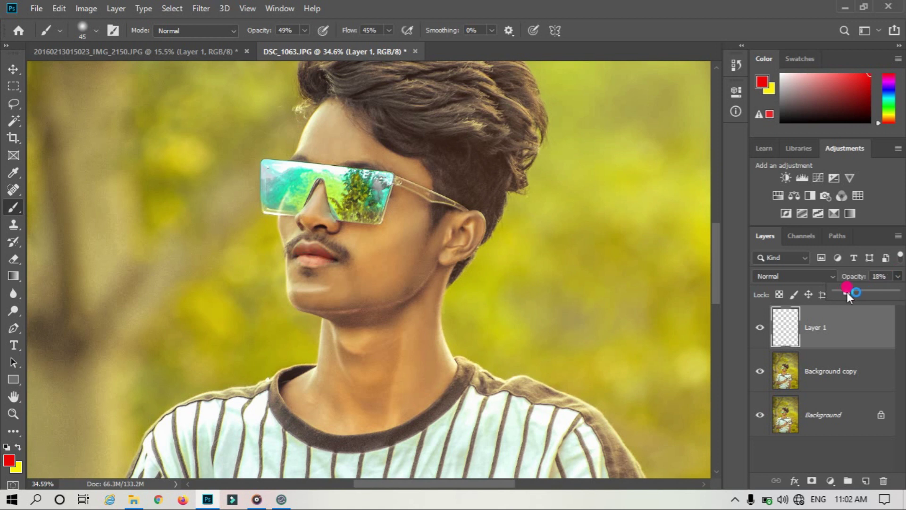
# - Lower the lip layer's opacity to 14%
pyautogui.click(10, 412)
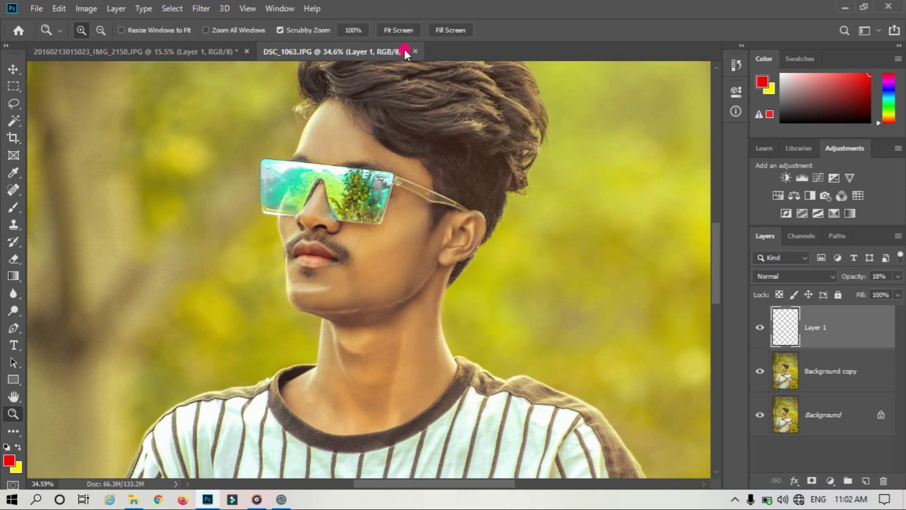
pyautogui.click(403, 30)
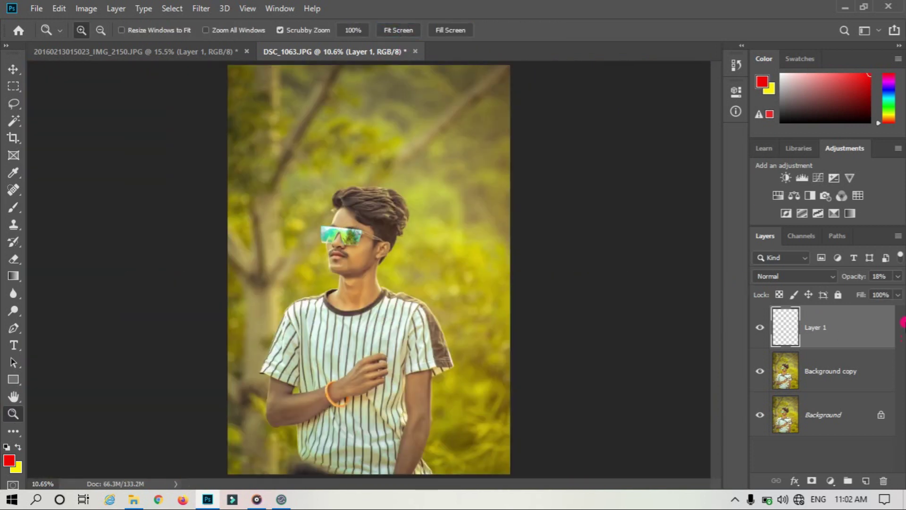
pyautogui.click(897, 284)
pyautogui.moveTo(847, 293); pyautogui.dragTo(845, 292)
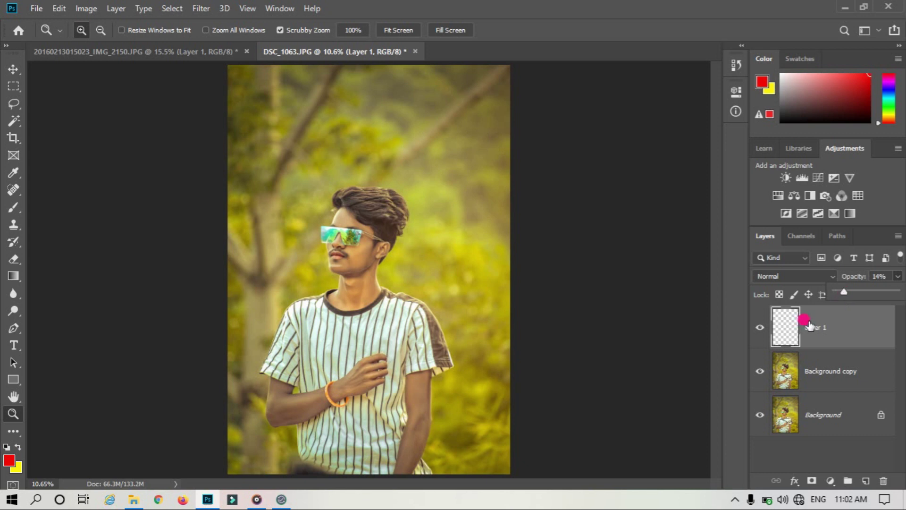
pyautogui.click(661, 352)
# - Merge all visible layers into one with Ctrl+Shift+Alt+E
pyautogui.click(567, 331)
pyautogui.moveTo(351, 207)
pyautogui.mouseDown()
pyautogui.moveTo(339, 223)
pyautogui.moveTo(303, 142)
pyautogui.mouseUp()
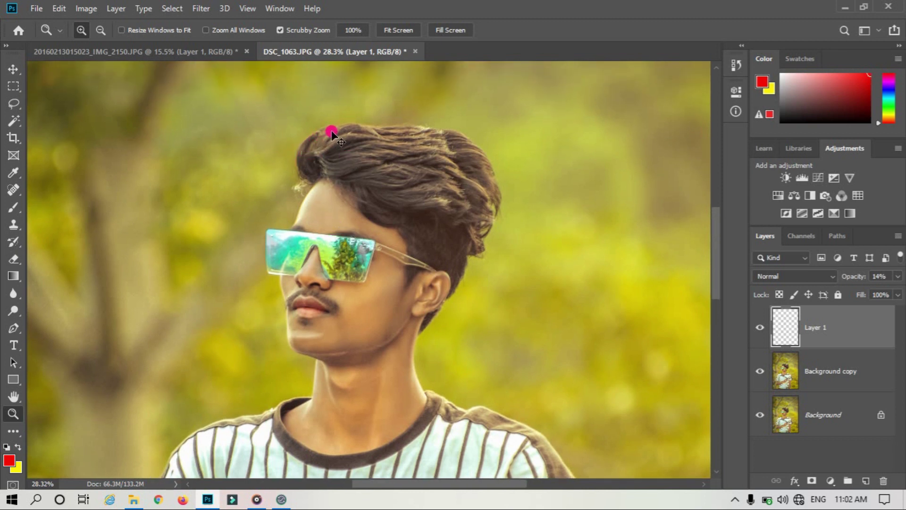
pyautogui.hotkey('ctrl', 'shift', 'alt', 'e')
pyautogui.click(735, 499)
pyautogui.click(748, 454)
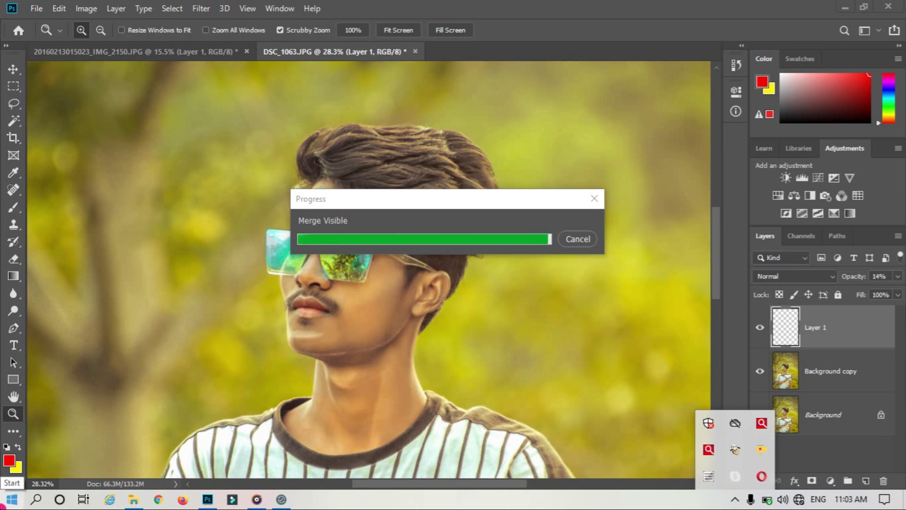